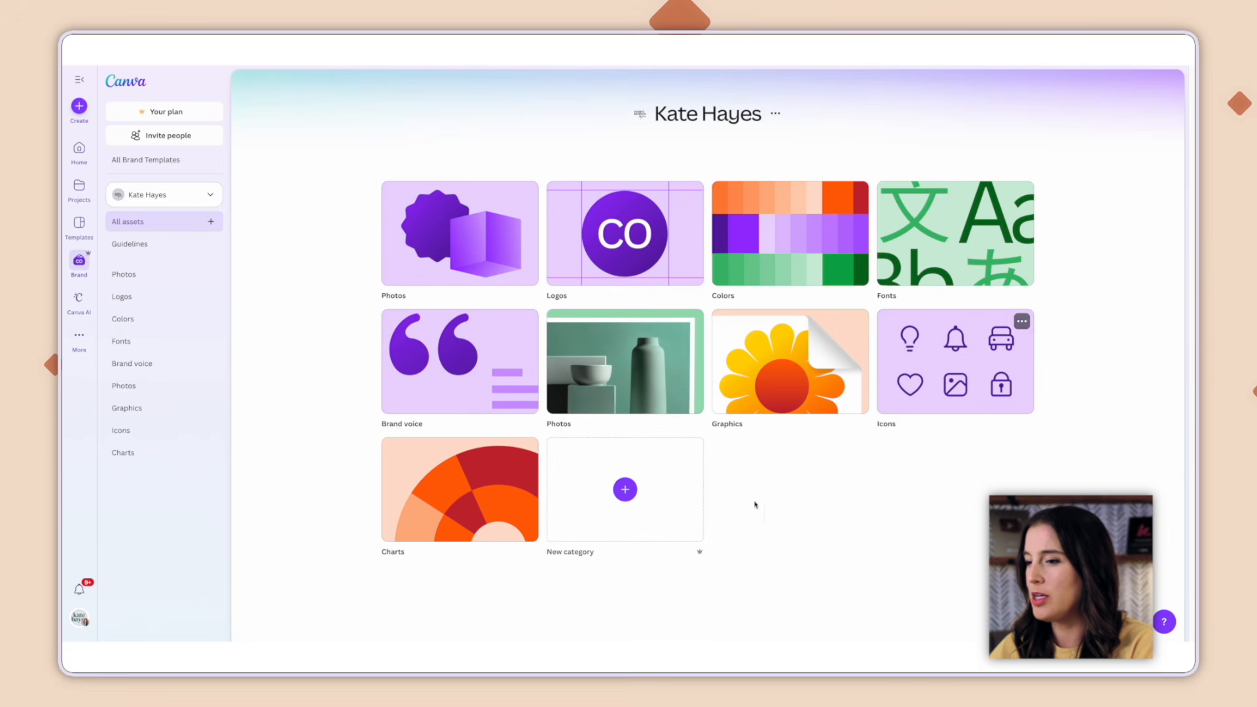
# - Look through the brand kit's Photos and Colors categories and view all brand templates
pyautogui.click(439, 272)
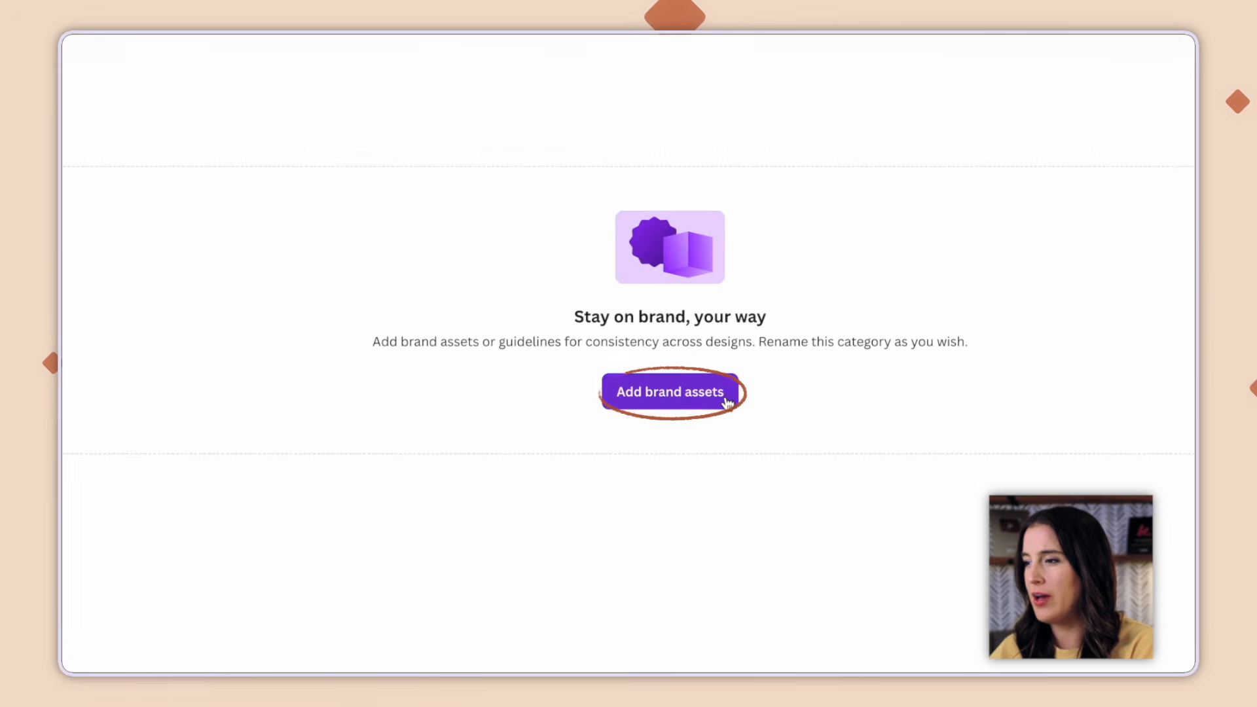
pyautogui.click(692, 407)
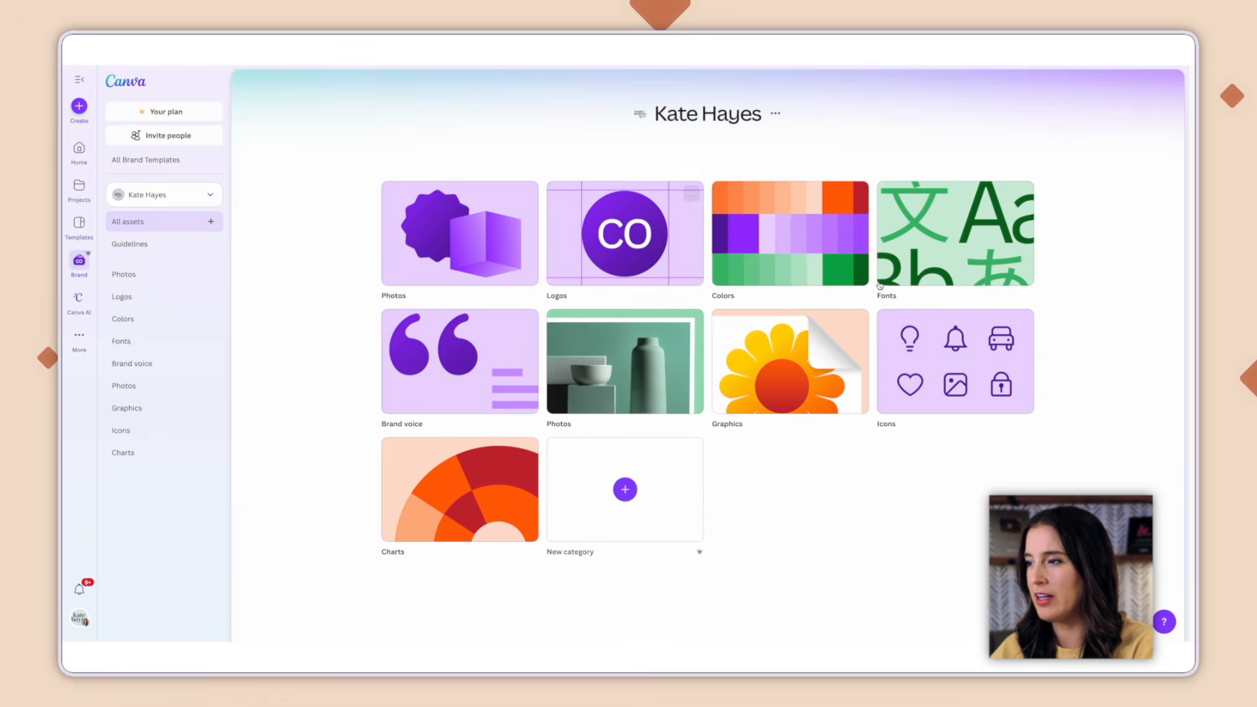
pyautogui.click(793, 236)
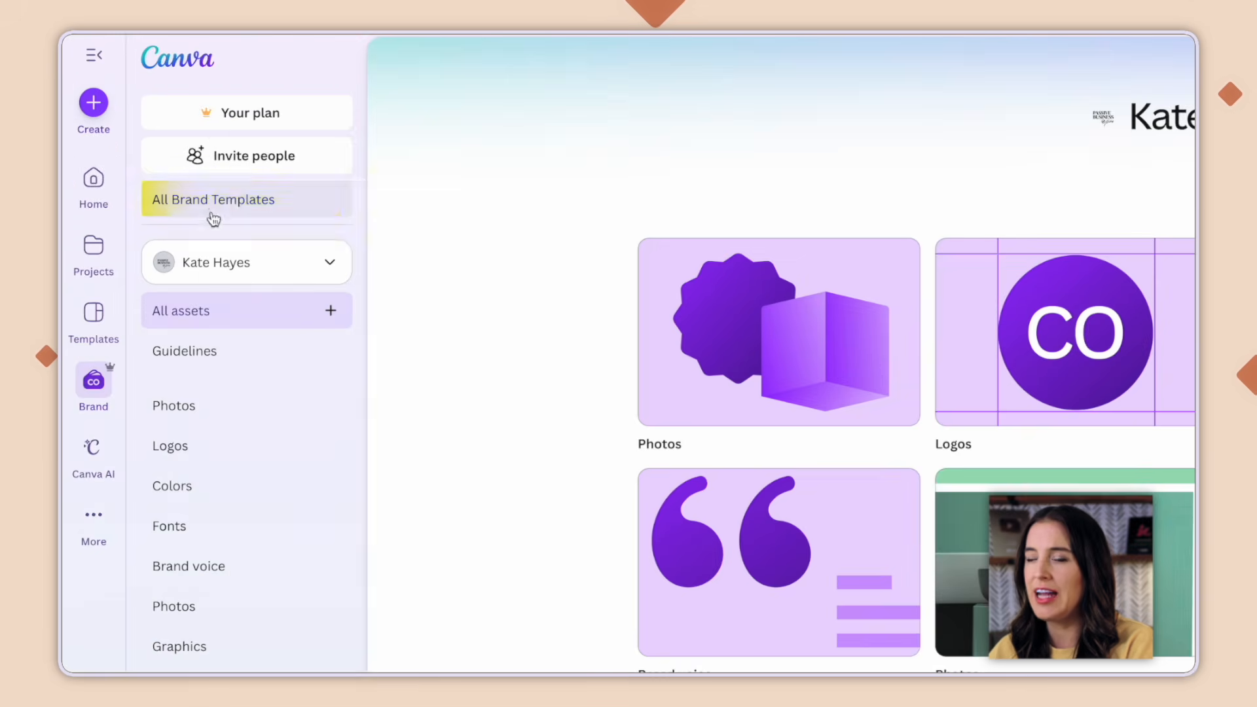
pyautogui.click(153, 161)
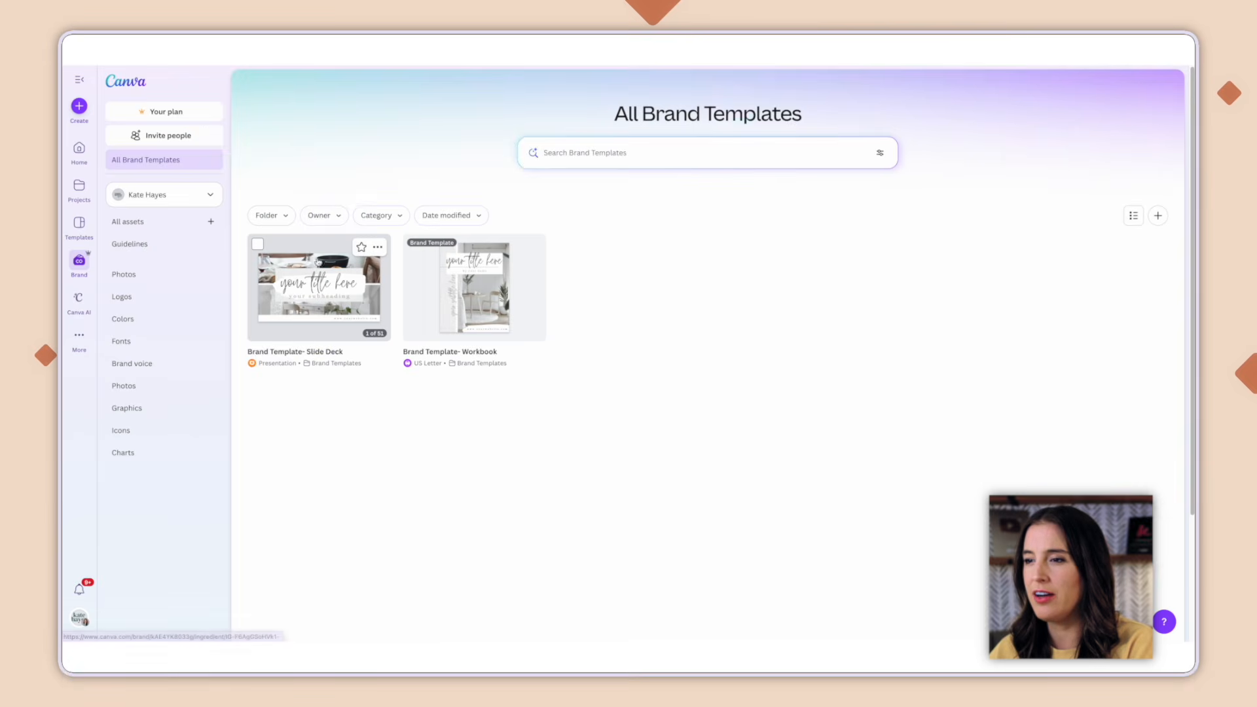
pyautogui.moveTo(472, 267)
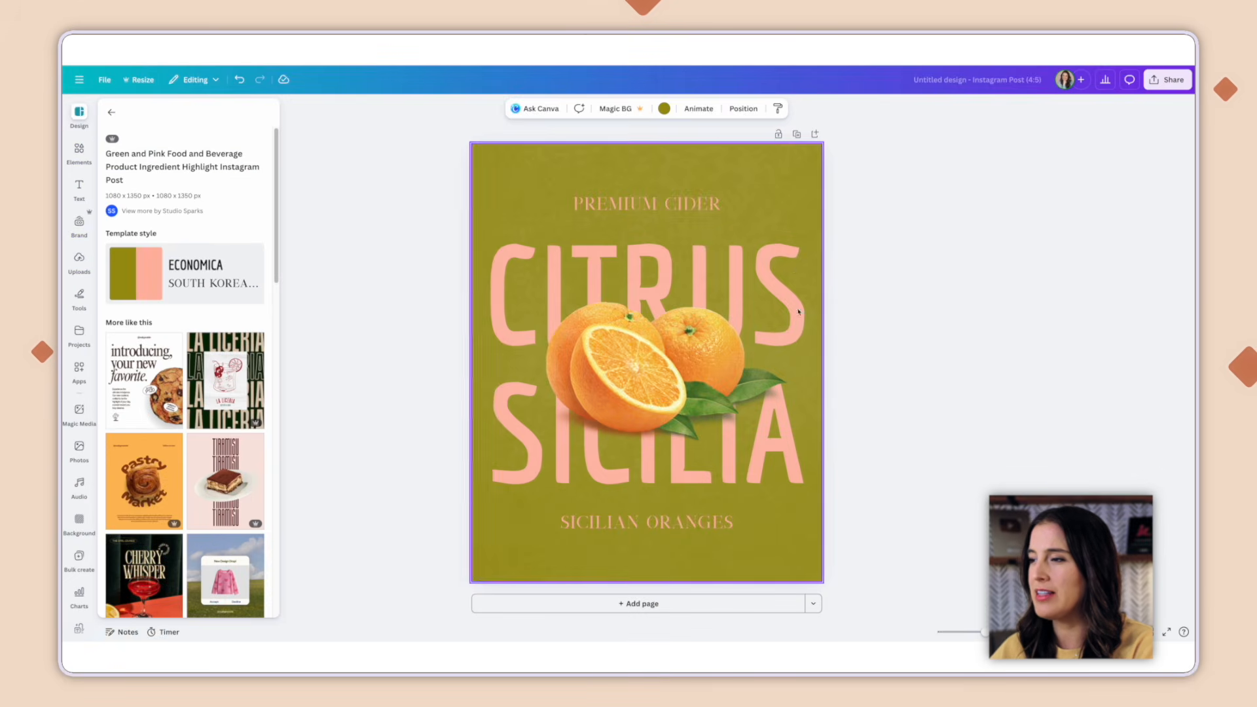
# - Set the third color of the Citrus Sicilia poster's background texture to the custom color #5C5C7D
pyautogui.click(779, 179)
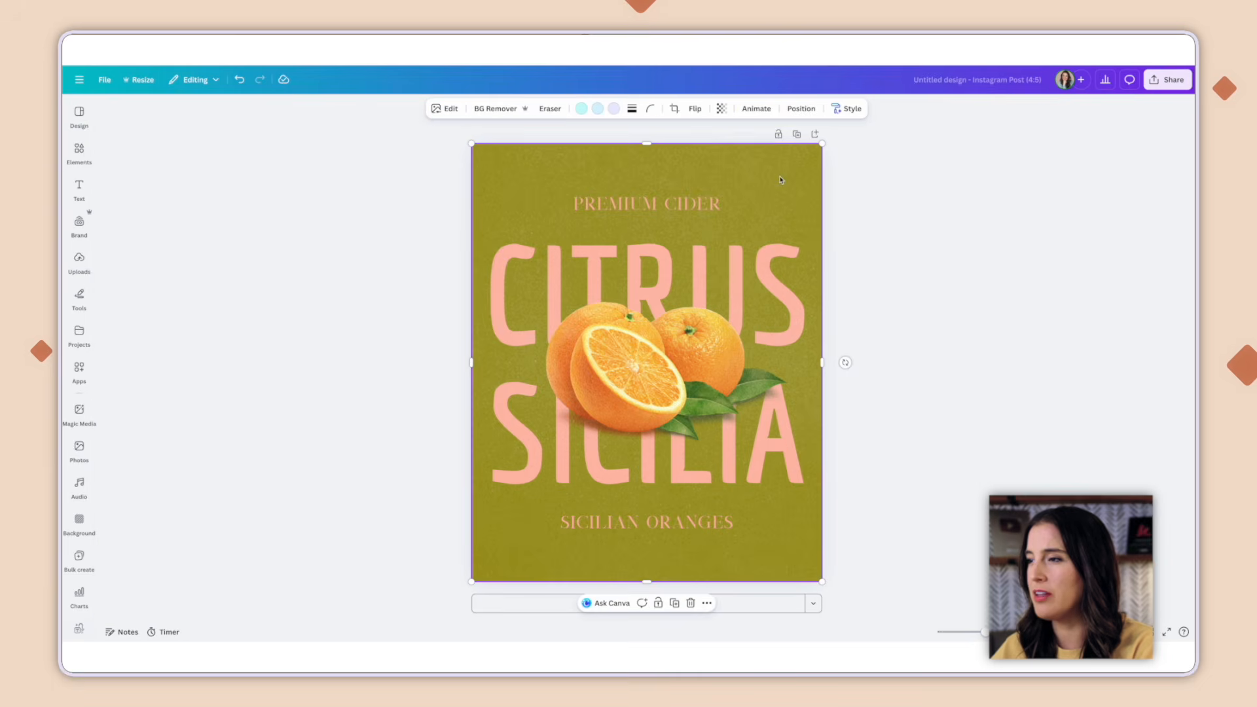
pyautogui.click(613, 108)
pyautogui.click(115, 187)
pyautogui.moveTo(159, 233); pyautogui.dragTo(208, 225)
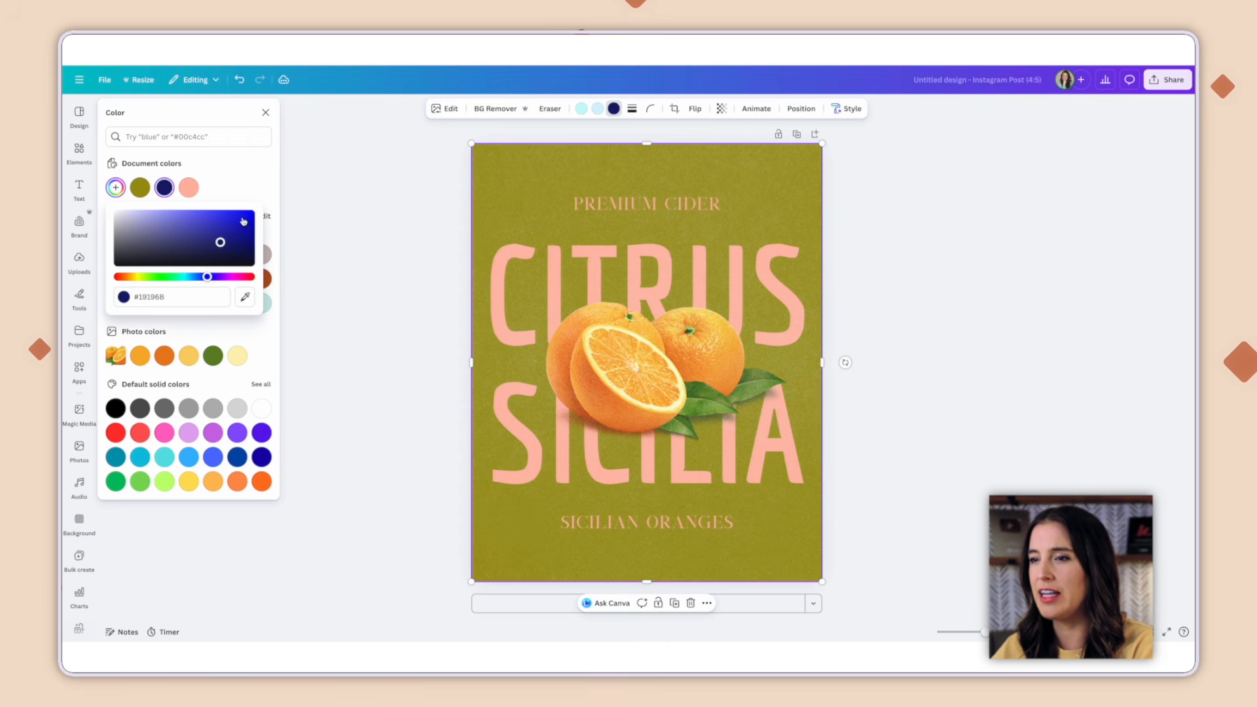
pyautogui.click(178, 234)
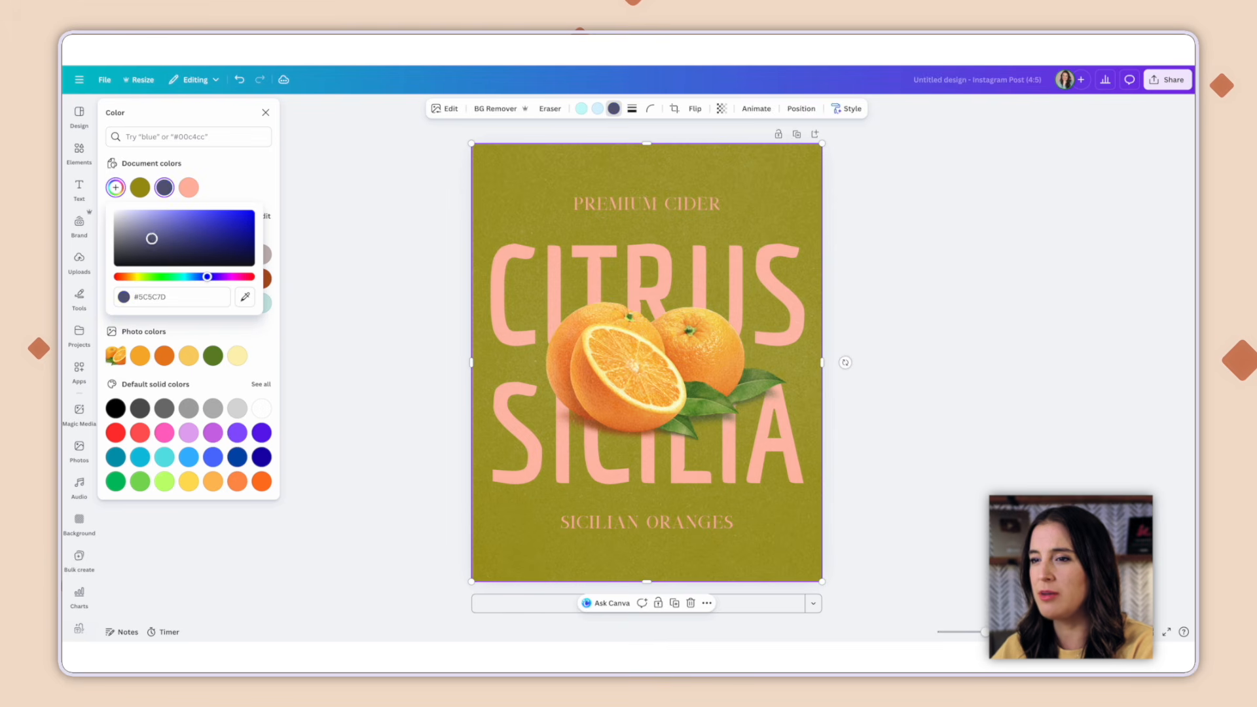
pyautogui.click(234, 172)
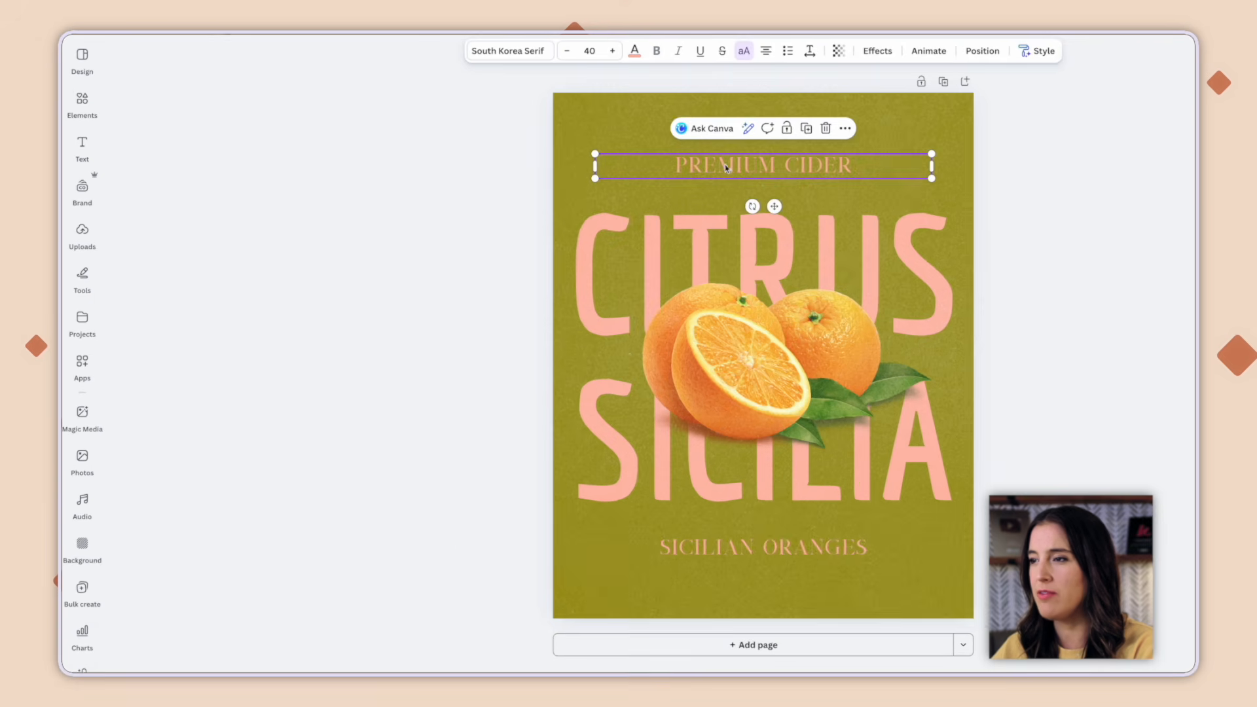
# - Open the font choices for the PREMIUM CIDER text and bring up the brand kit selection from the brand fonts
pyautogui.click(507, 51)
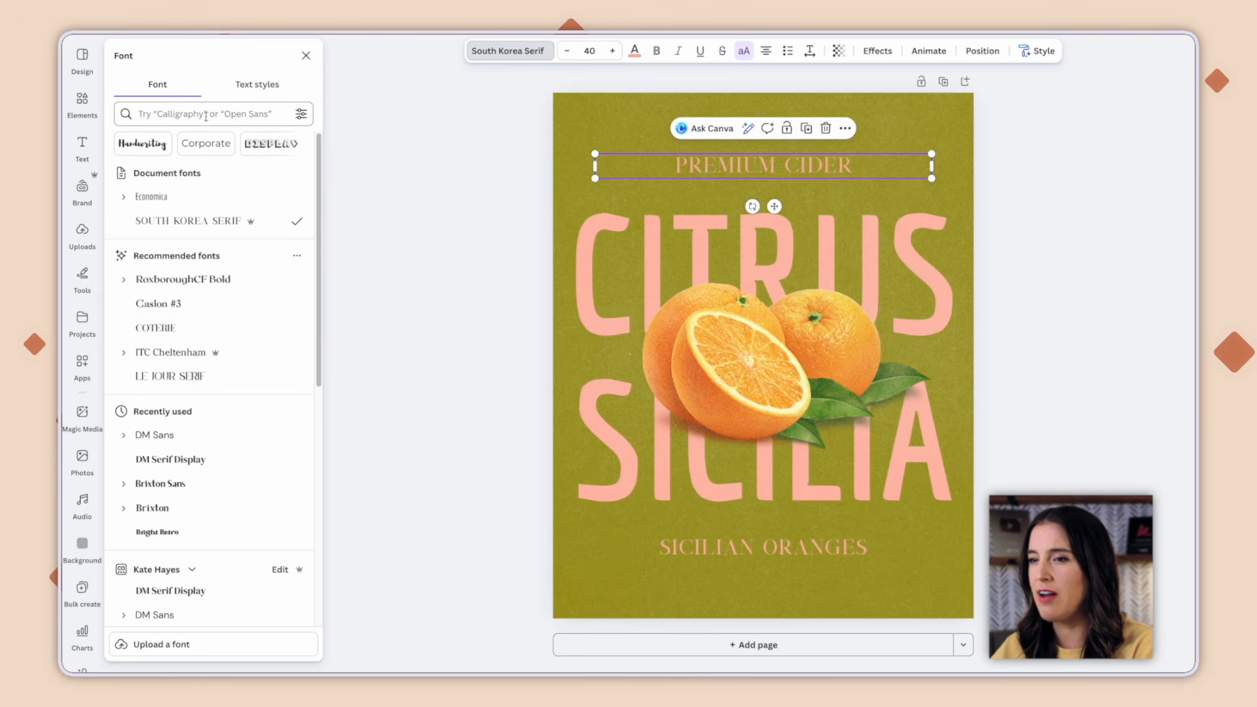
pyautogui.scroll(-5, 199, 269)
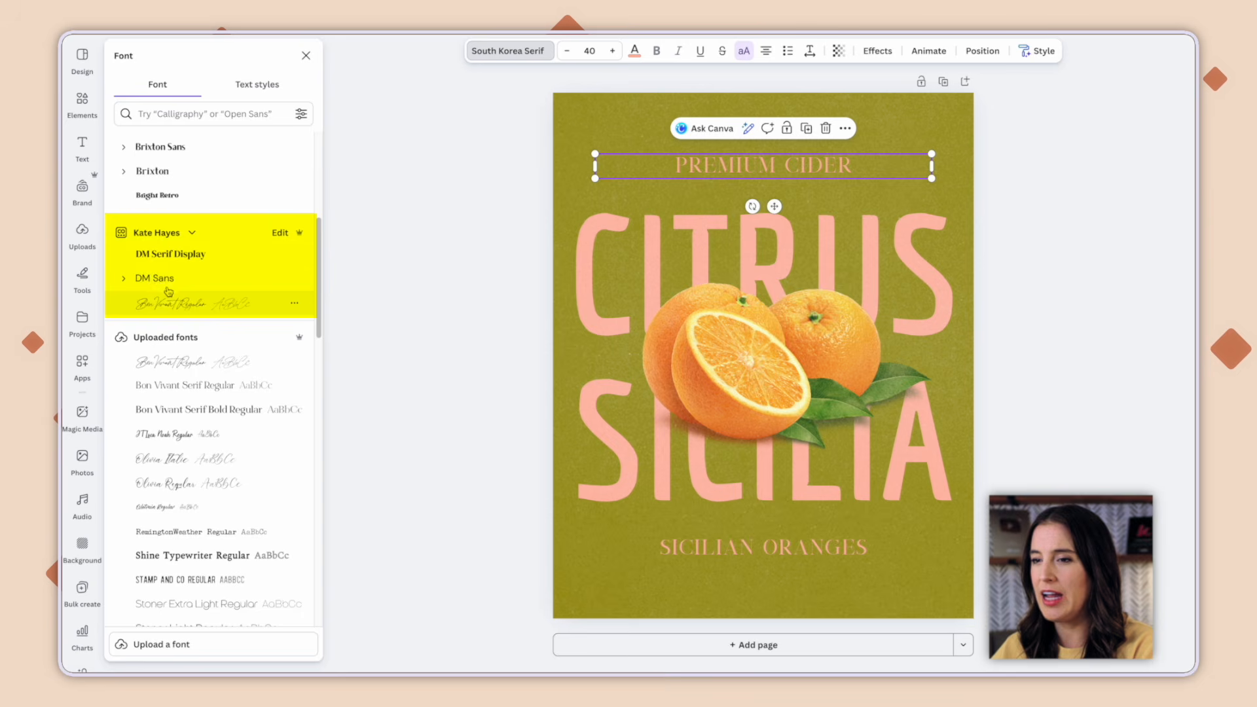
pyautogui.click(192, 233)
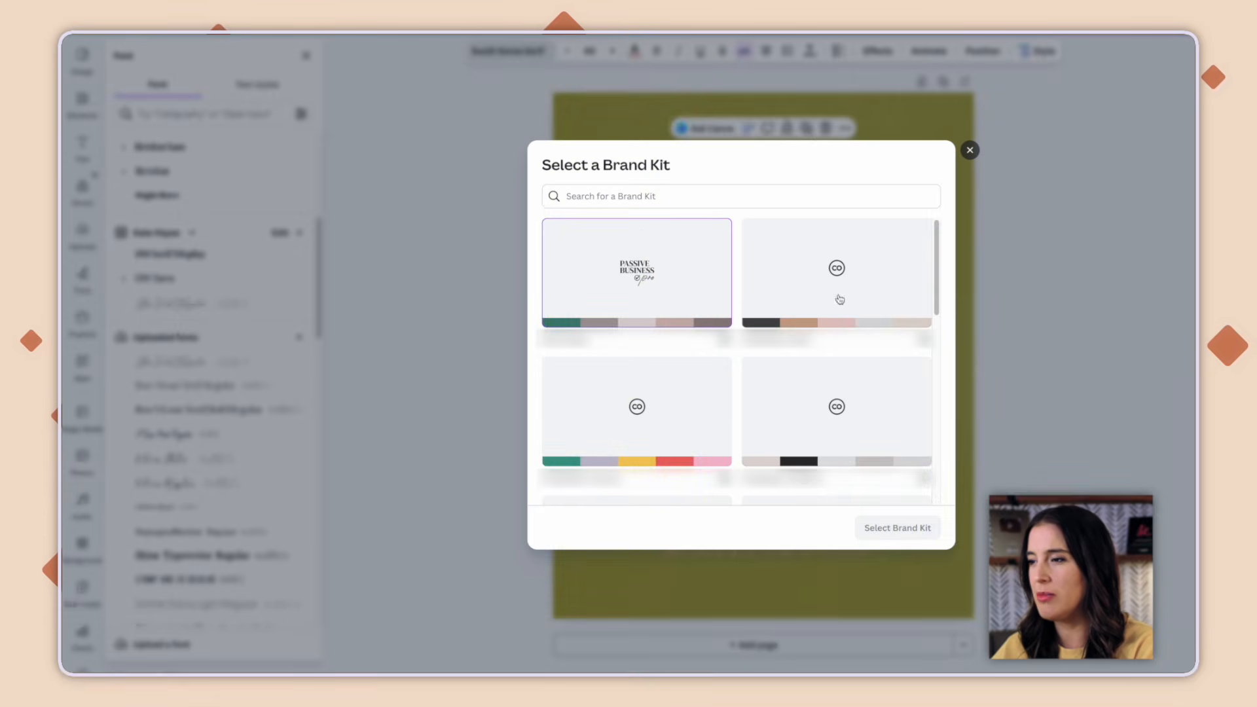
# - Browse the available brand kits, comparing their logos and color palettes
pyautogui.scroll(-3, 839, 299)
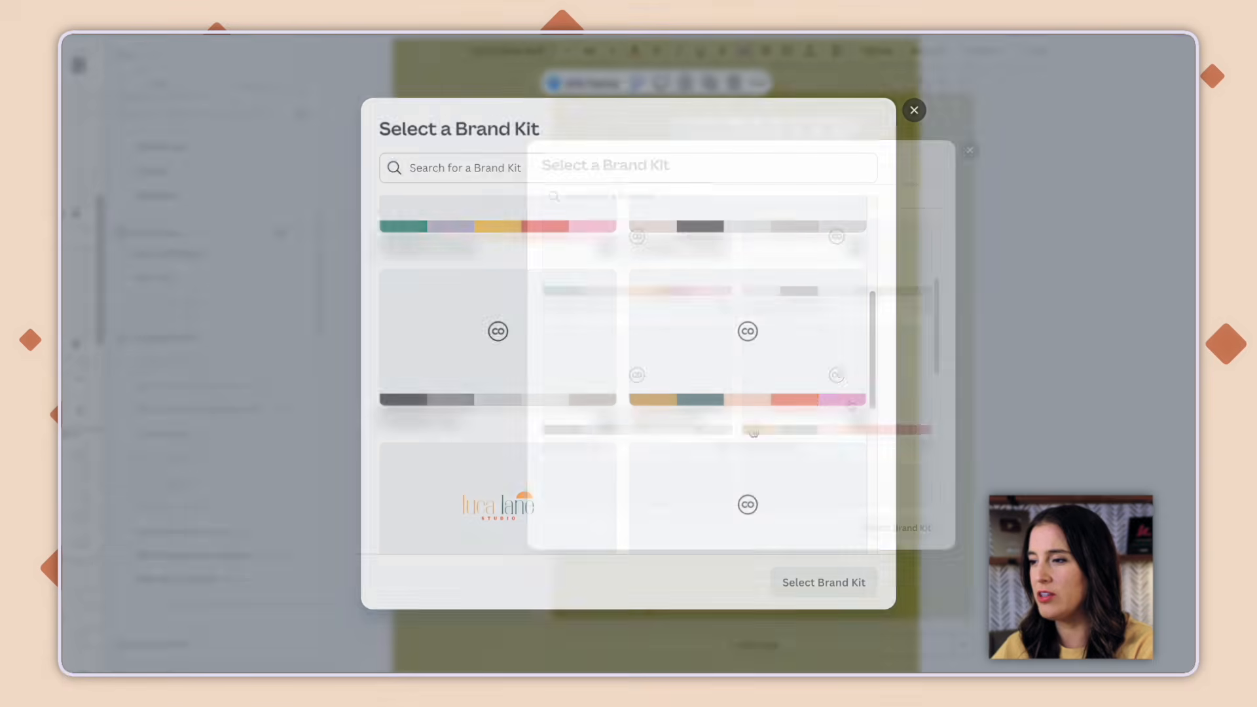
pyautogui.scroll(-2, 563, 451)
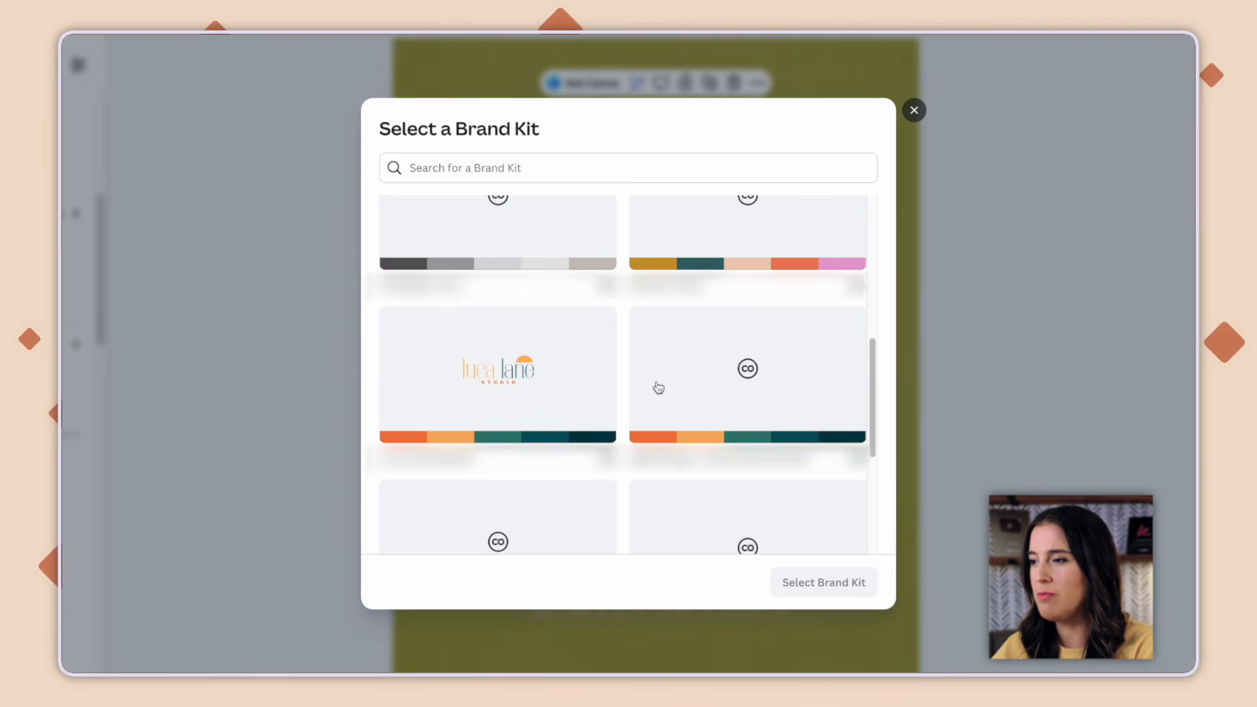
pyautogui.scroll(-3, 658, 388)
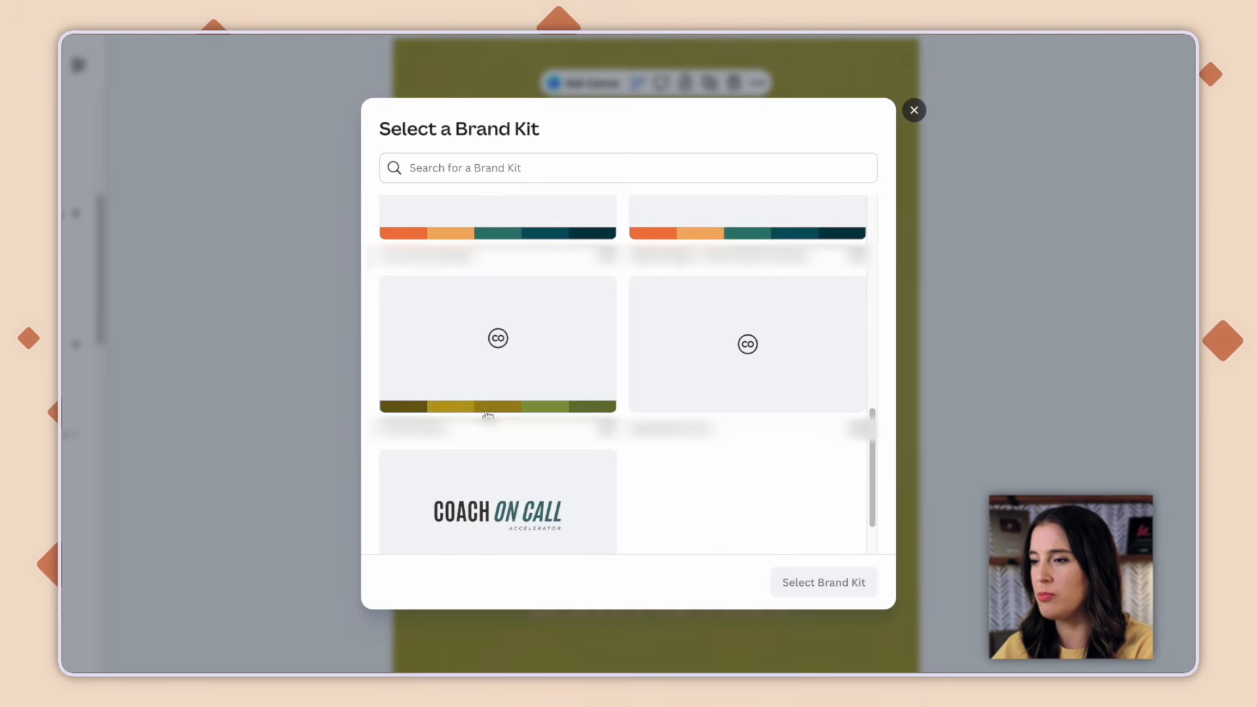
pyautogui.scroll(-1, 560, 444)
pyautogui.scroll(3, 558, 443)
pyautogui.scroll(1, 558, 437)
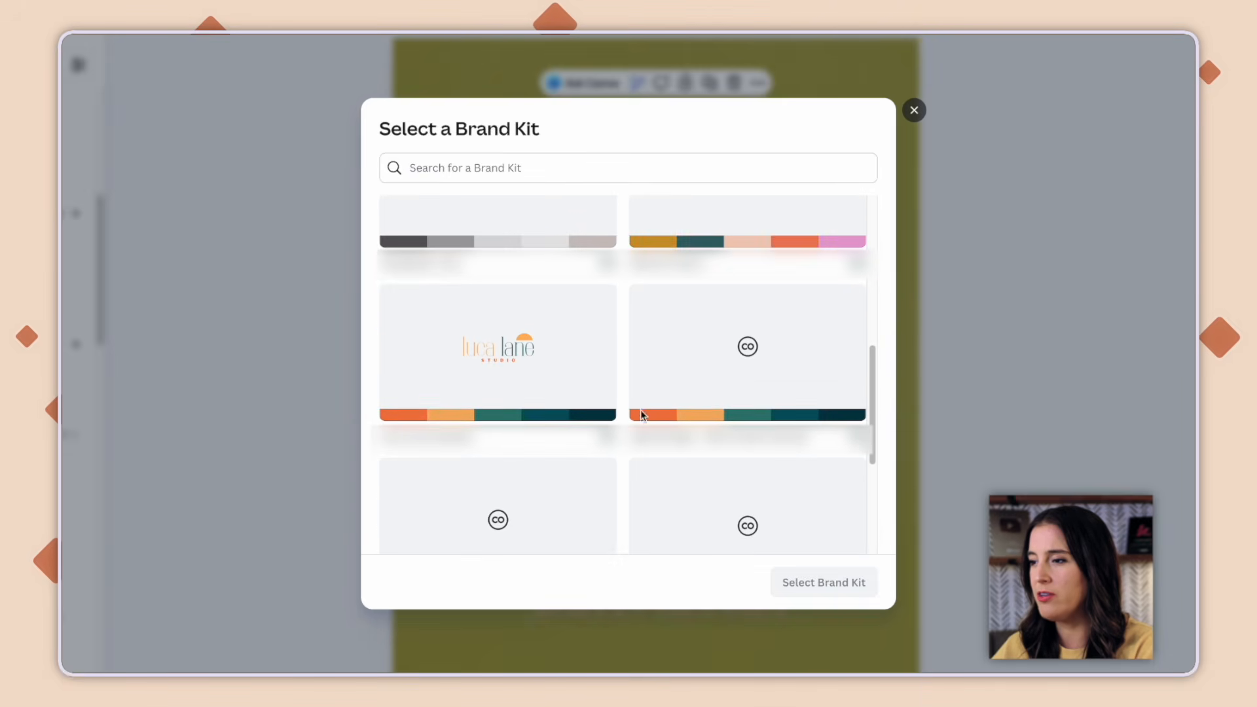
pyautogui.scroll(5, 633, 415)
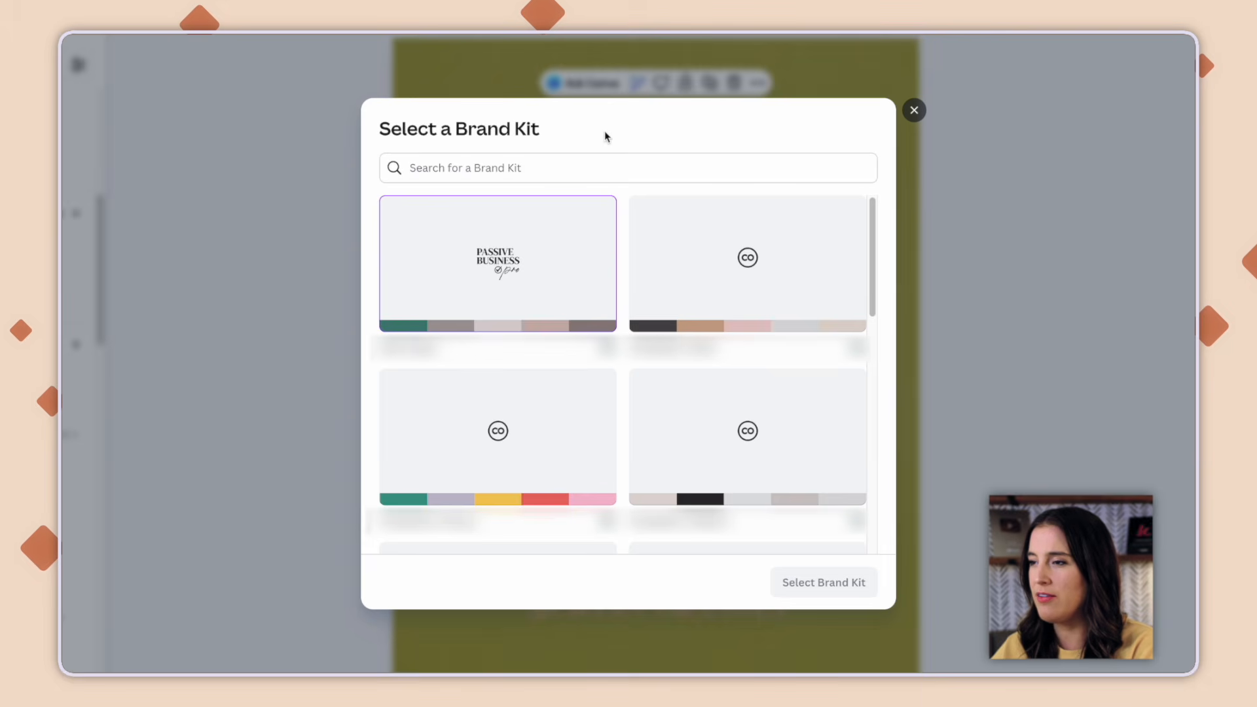
pyautogui.scroll(-8, 723, 213)
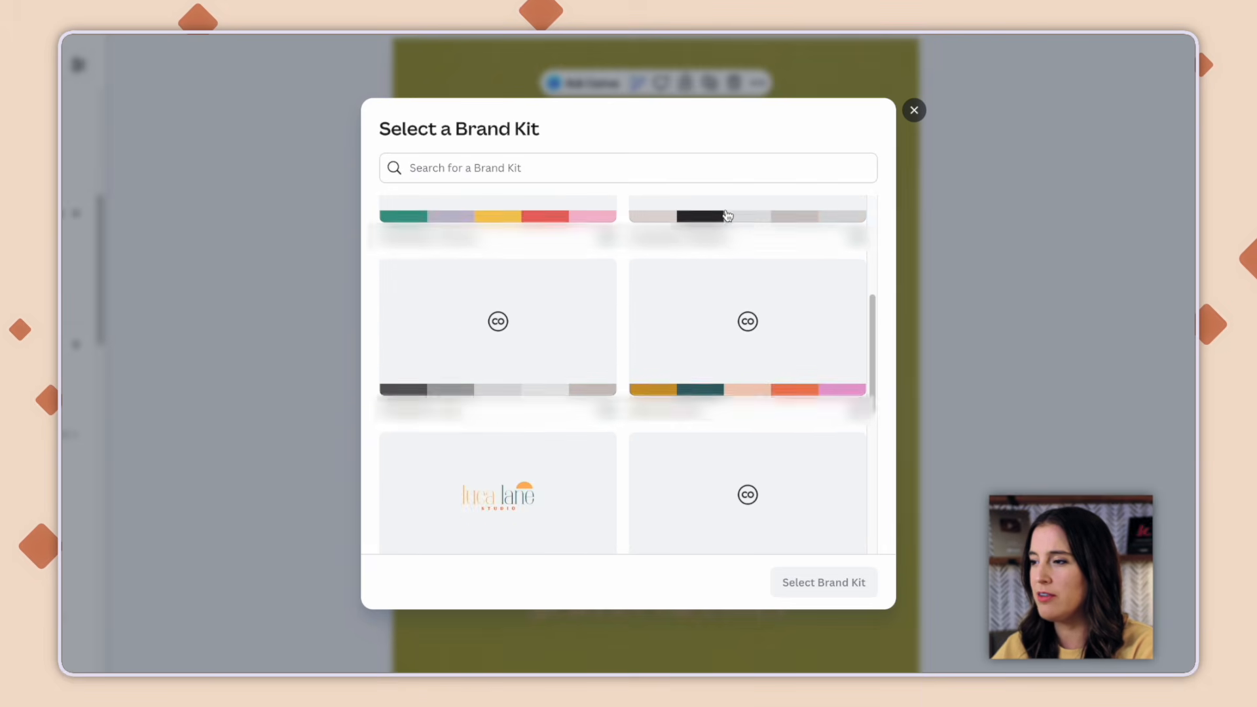
pyautogui.scroll(-3, 727, 216)
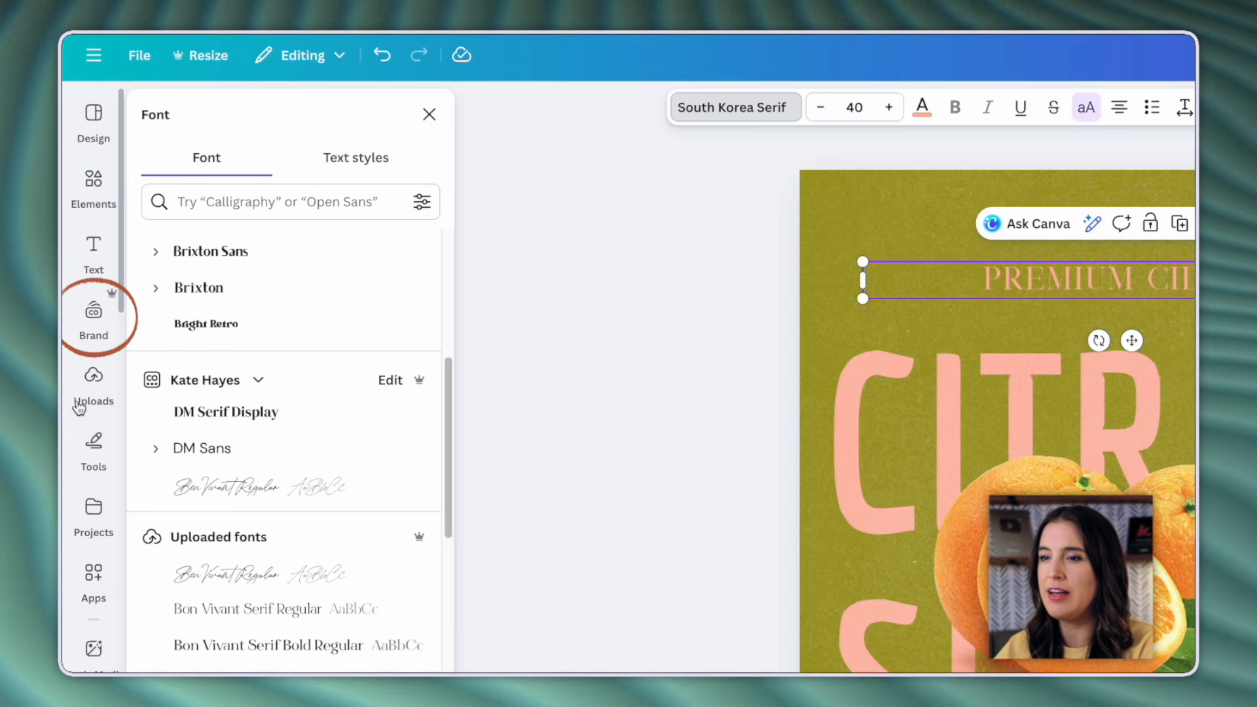
# - Open the brand kit's full Graphics collection in the editor and add one of its photos to the blank page
pyautogui.click(93, 318)
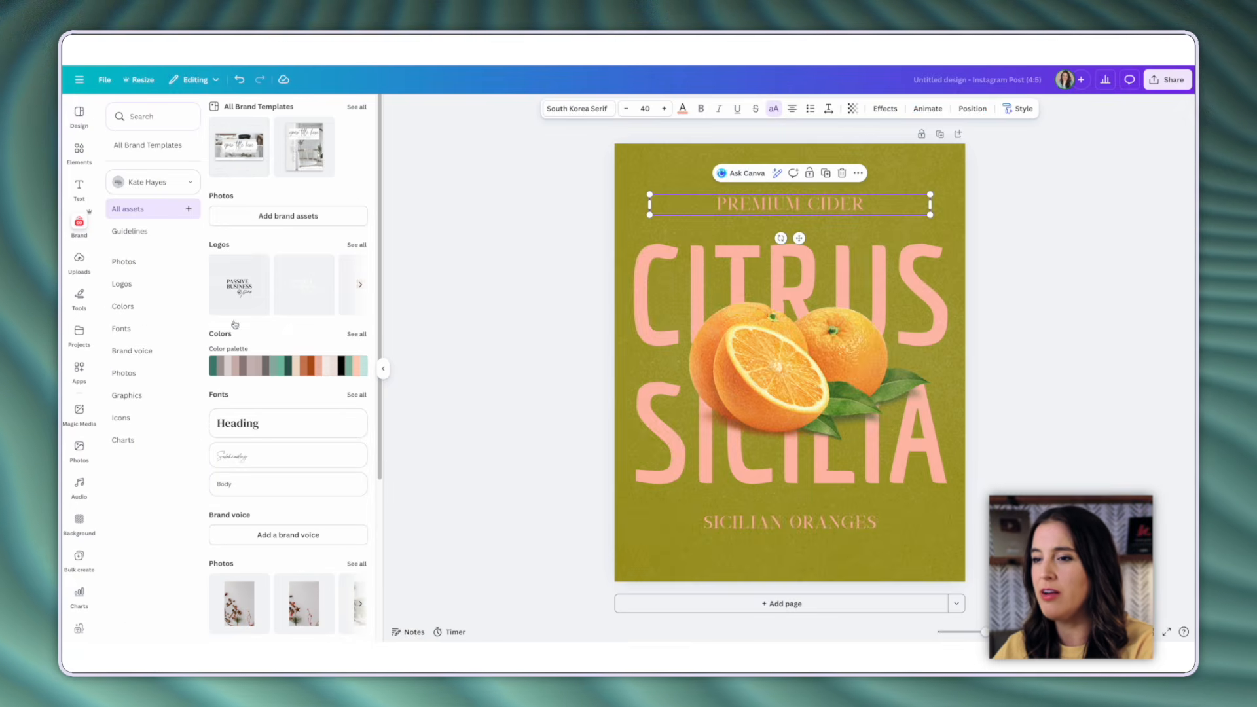
pyautogui.scroll(-5, 288, 328)
pyautogui.click(356, 410)
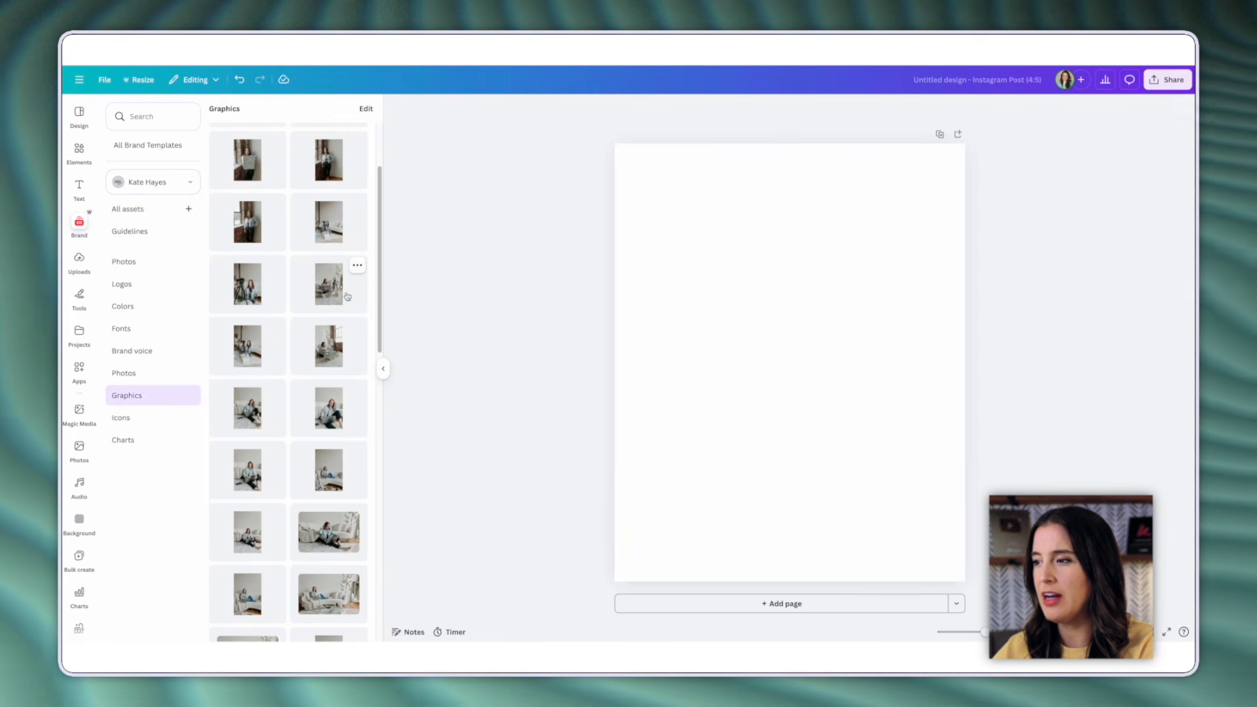
pyautogui.click(347, 297)
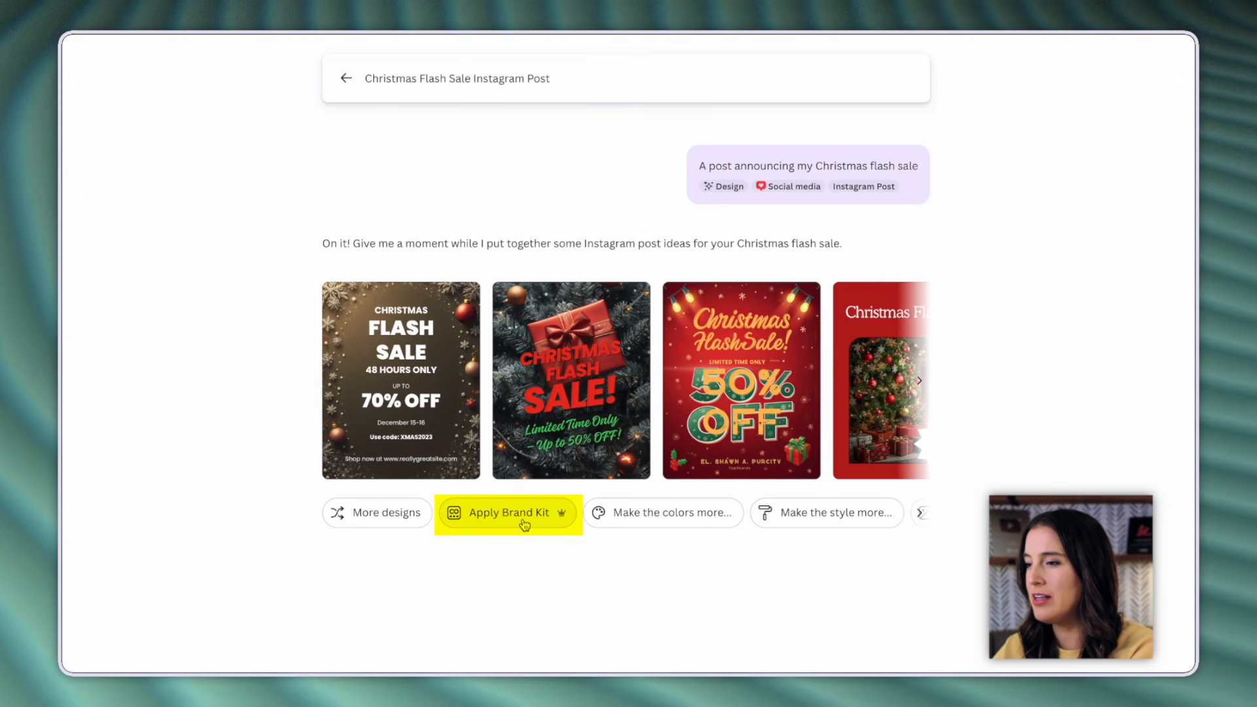
# - Apply the brand kit with the green, lavender, yellow, red and pink palette to the generated Christmas flash sale posts
pyautogui.click(509, 522)
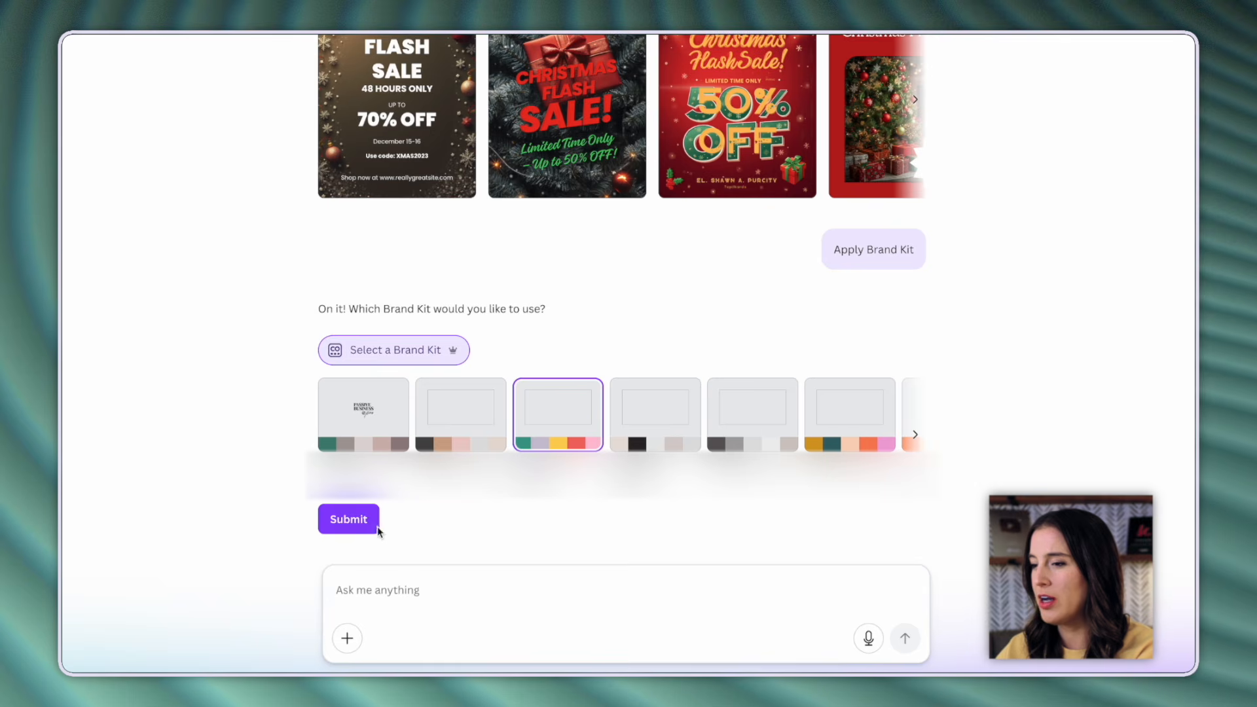
pyautogui.click(348, 519)
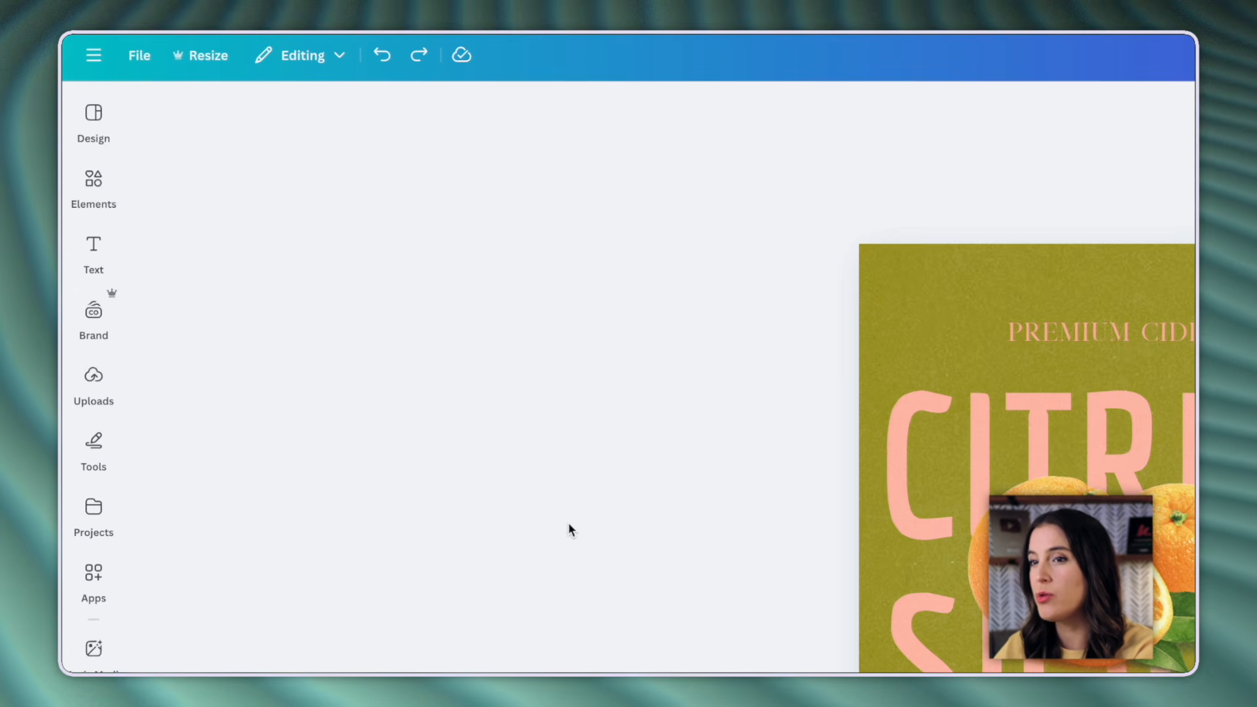
# - Apply the brand fonts to the Citrus Sicilia poster and shuffle the brand color palette to a dusty mauve background with black text
pyautogui.click(93, 134)
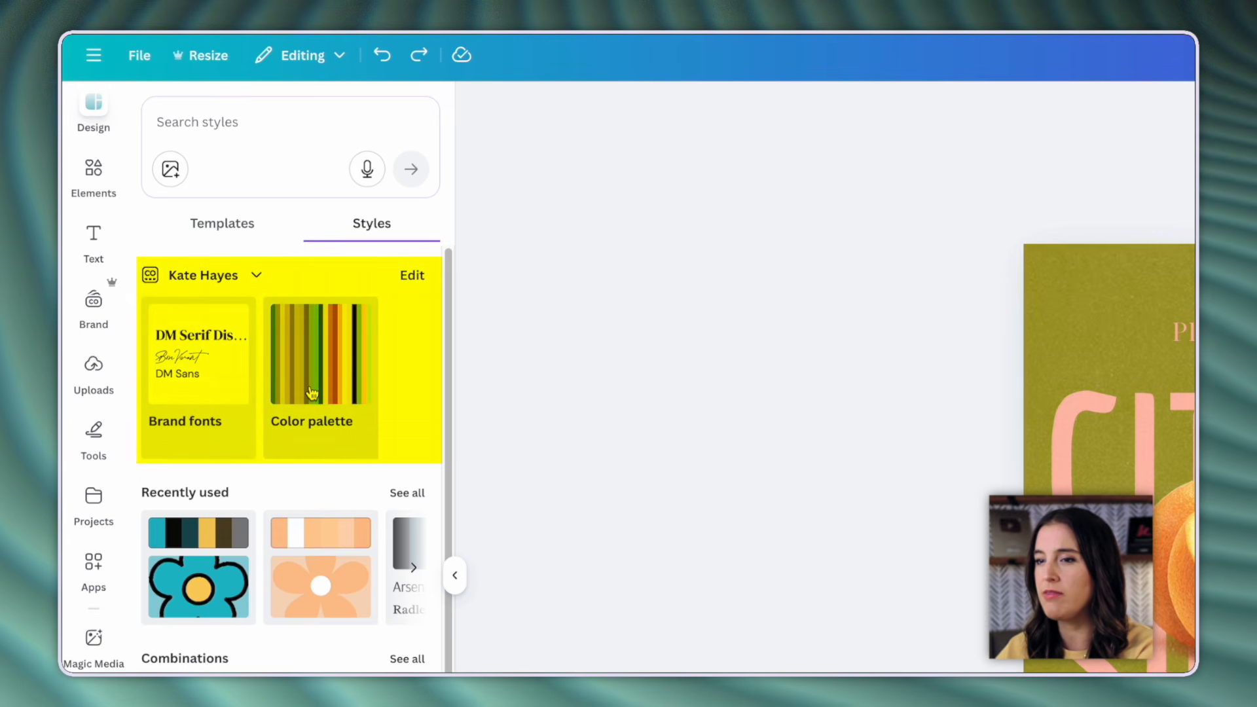
pyautogui.click(190, 386)
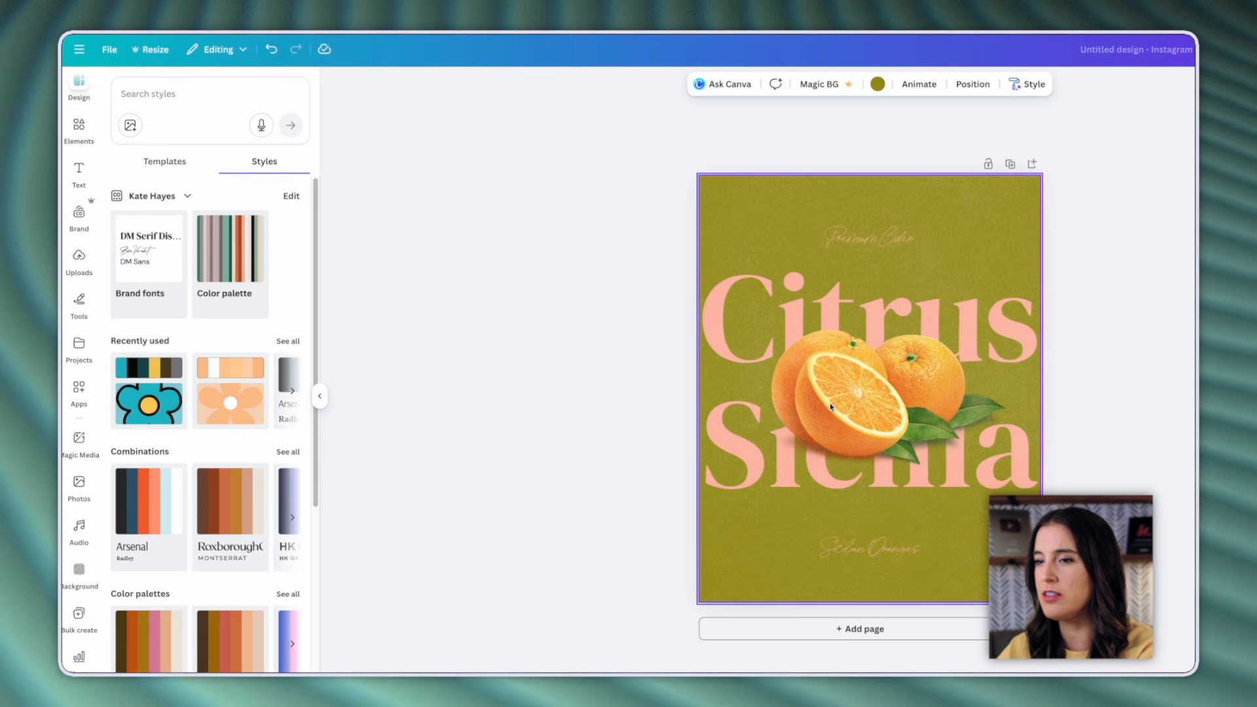
pyautogui.click(228, 280)
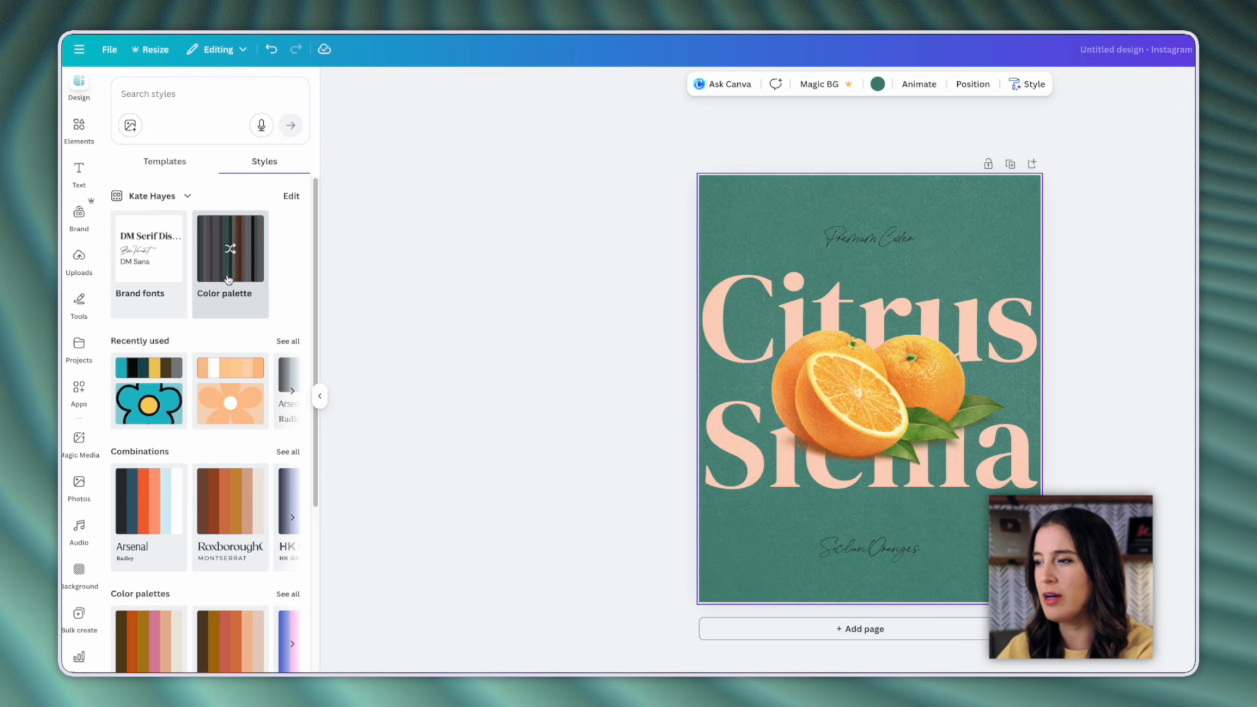
pyautogui.click(231, 274)
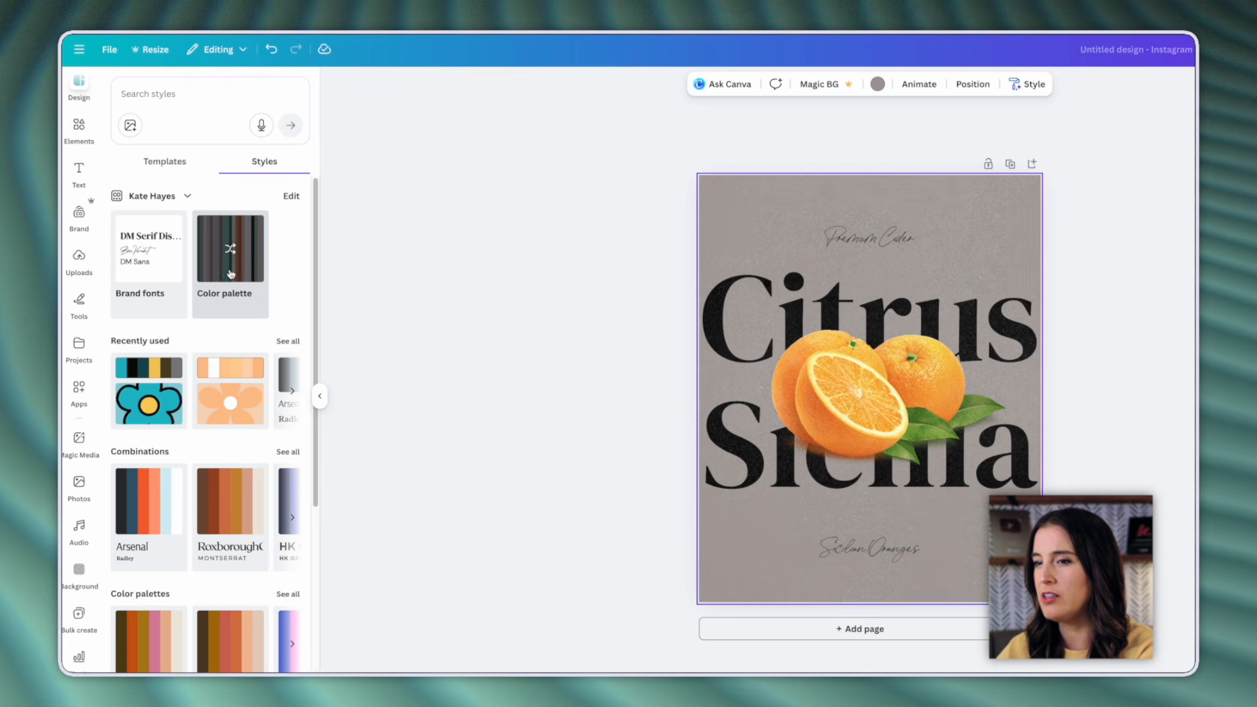
pyautogui.click(234, 274)
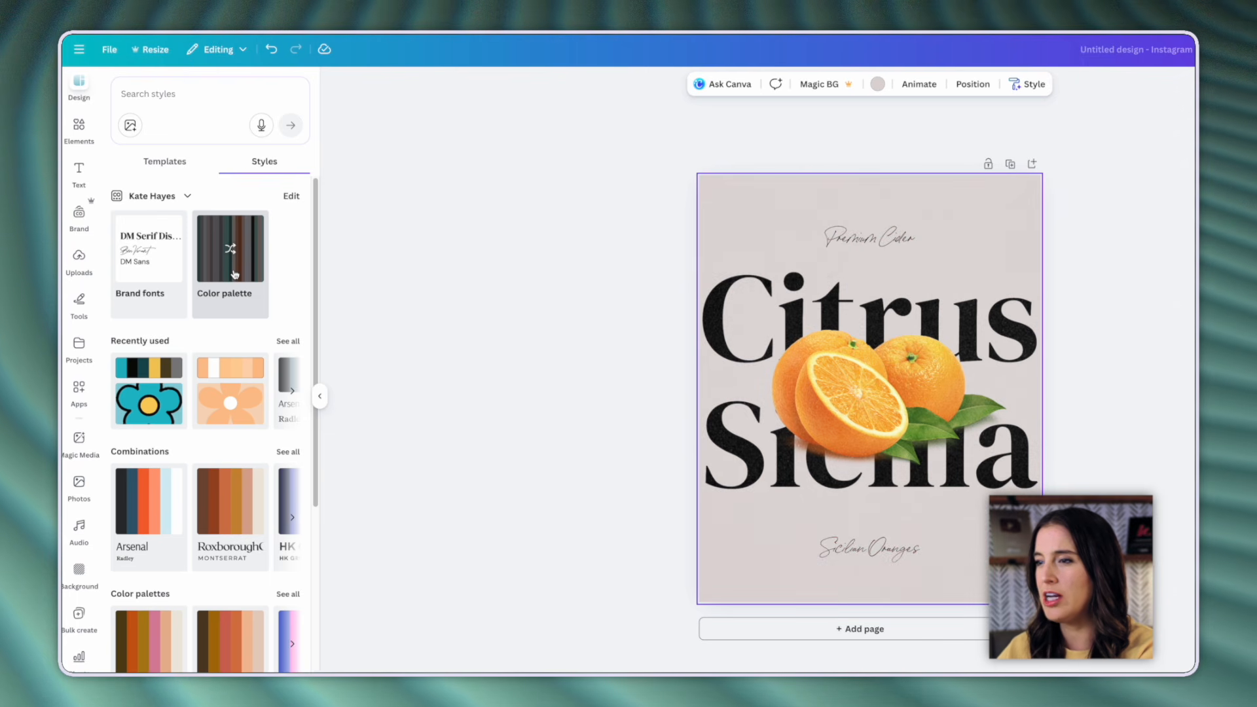
pyautogui.click(234, 273)
pyautogui.click(235, 273)
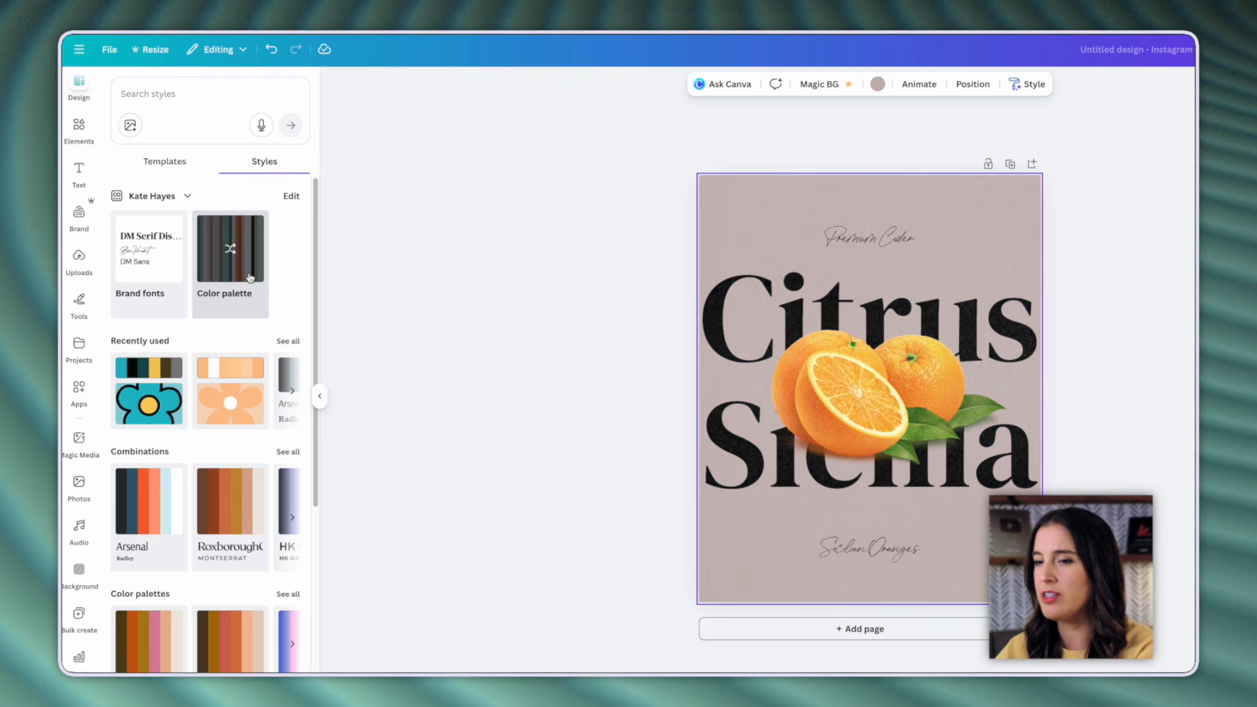
# - Restyle the poster with the teal, pink, mint and yellow palette shuffled to a pink background, and the script and Montserrat font set
pyautogui.scroll(-4, 250, 278)
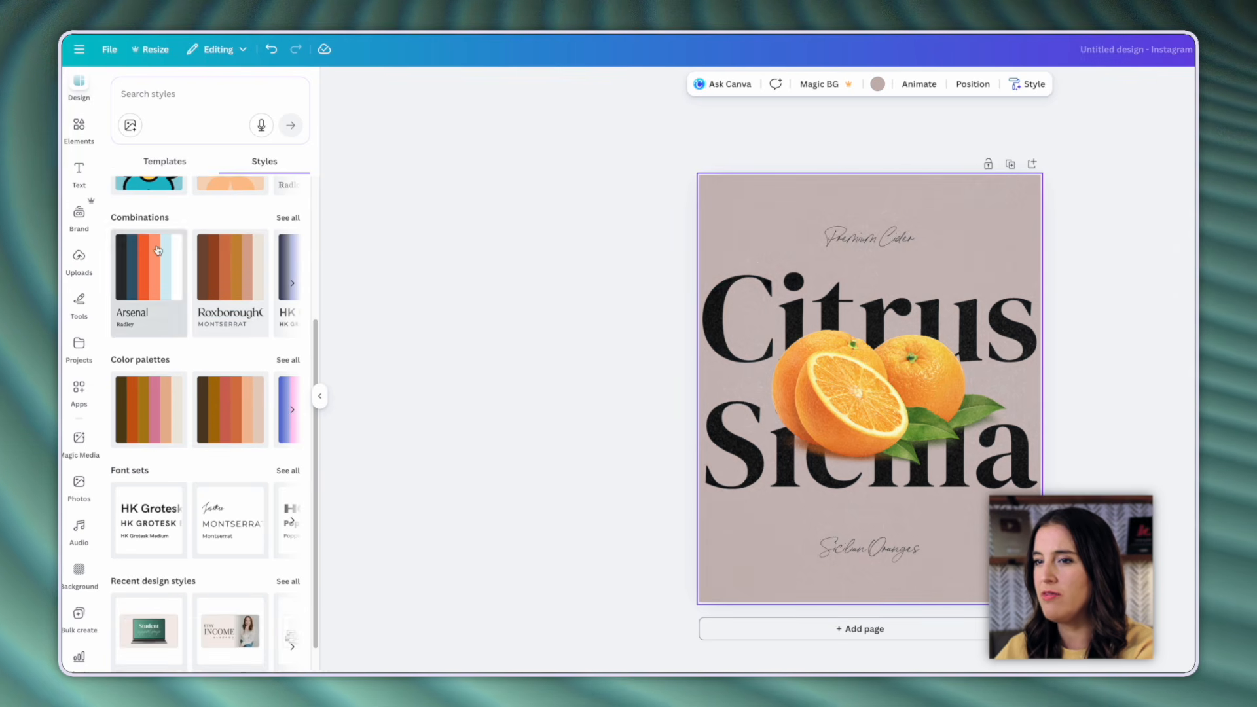
pyautogui.scroll(-2, 159, 250)
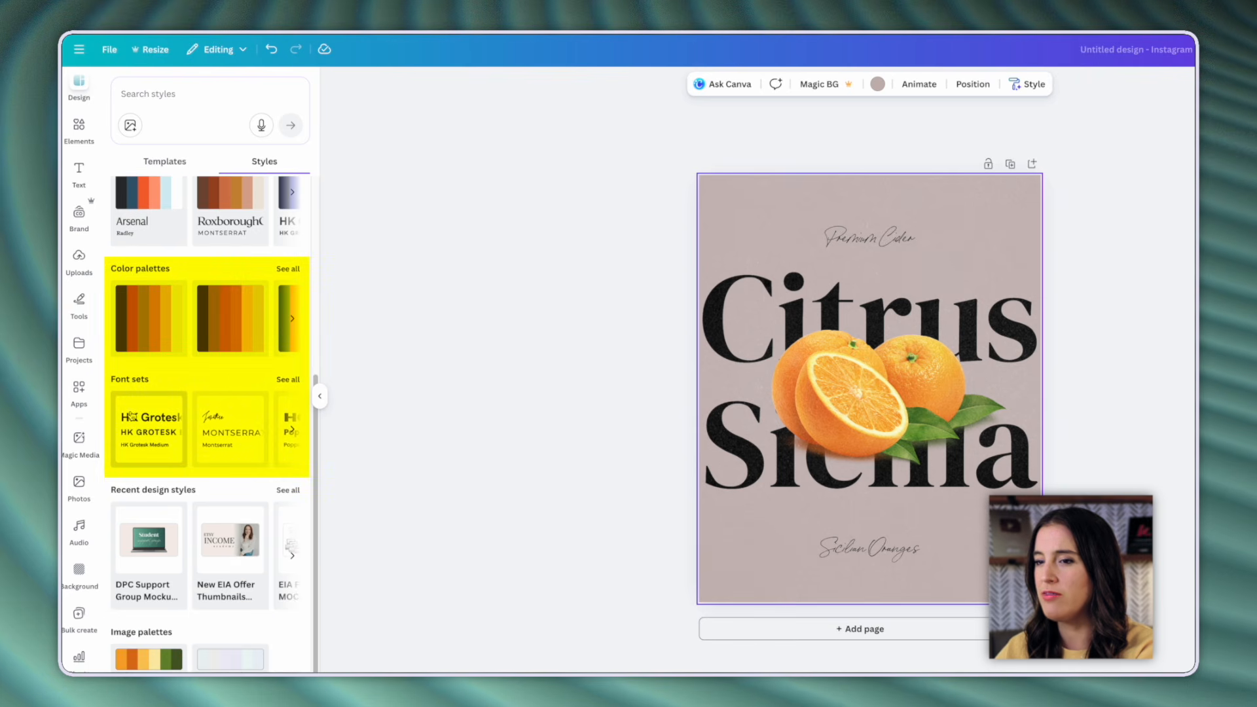
pyautogui.click(295, 320)
pyautogui.click(241, 328)
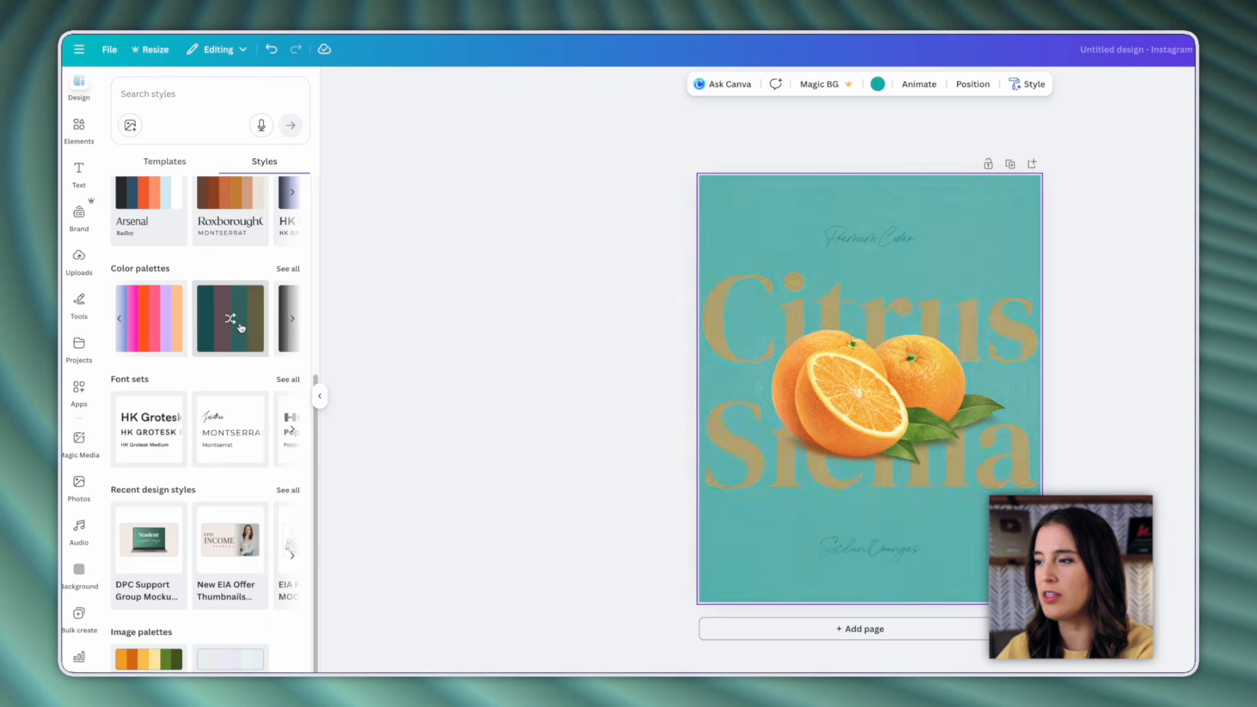
pyautogui.click(241, 327)
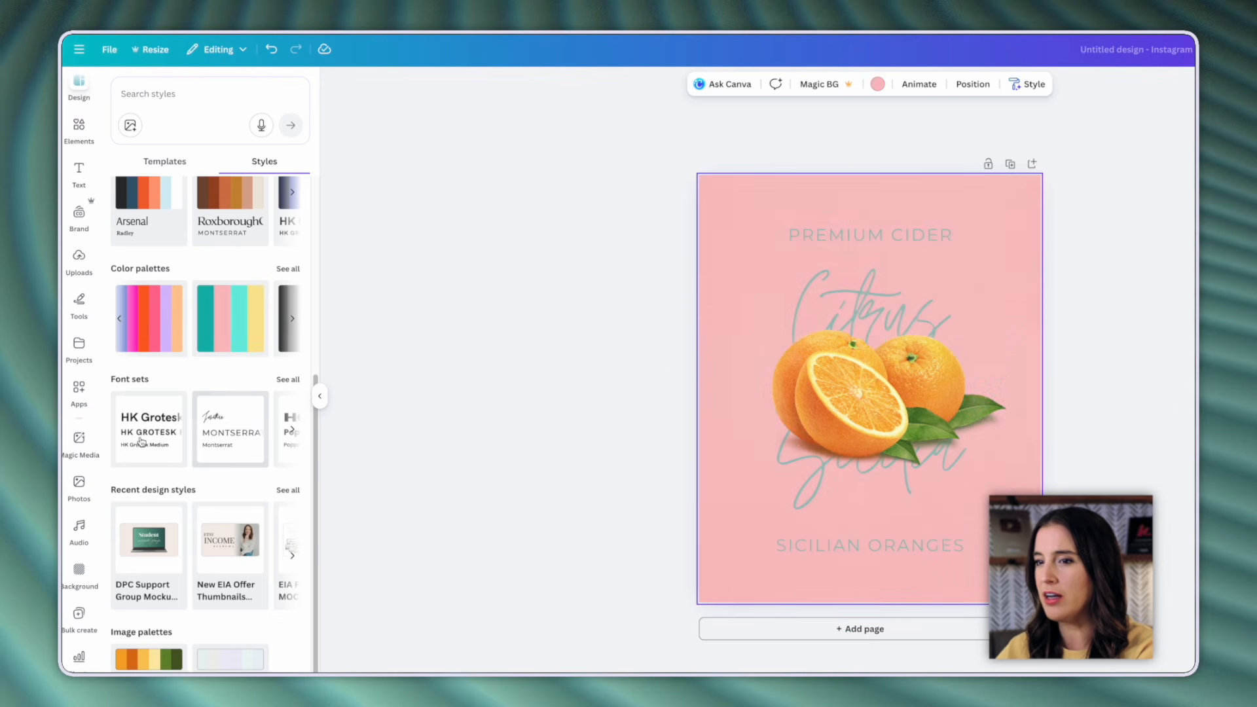
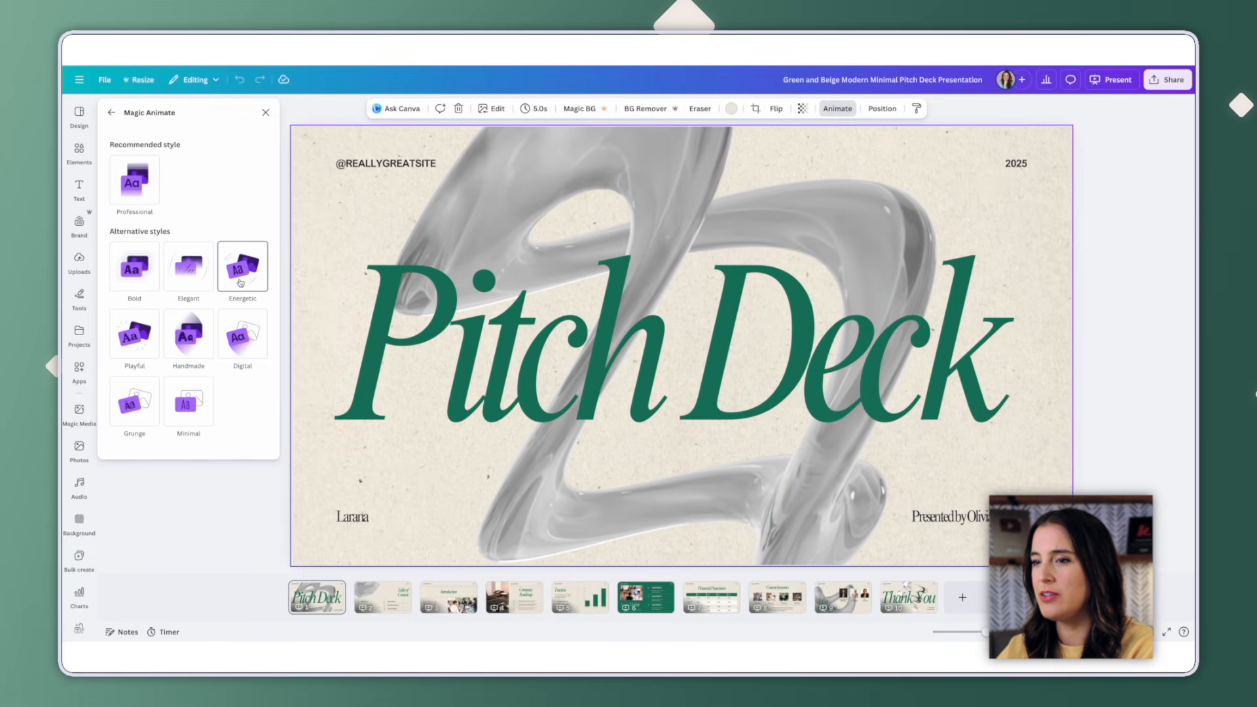
# - Apply the Professional Magic Animate style to the pitch deck, present it full screen and page through the opening slides past Traction
pyautogui.click(148, 190)
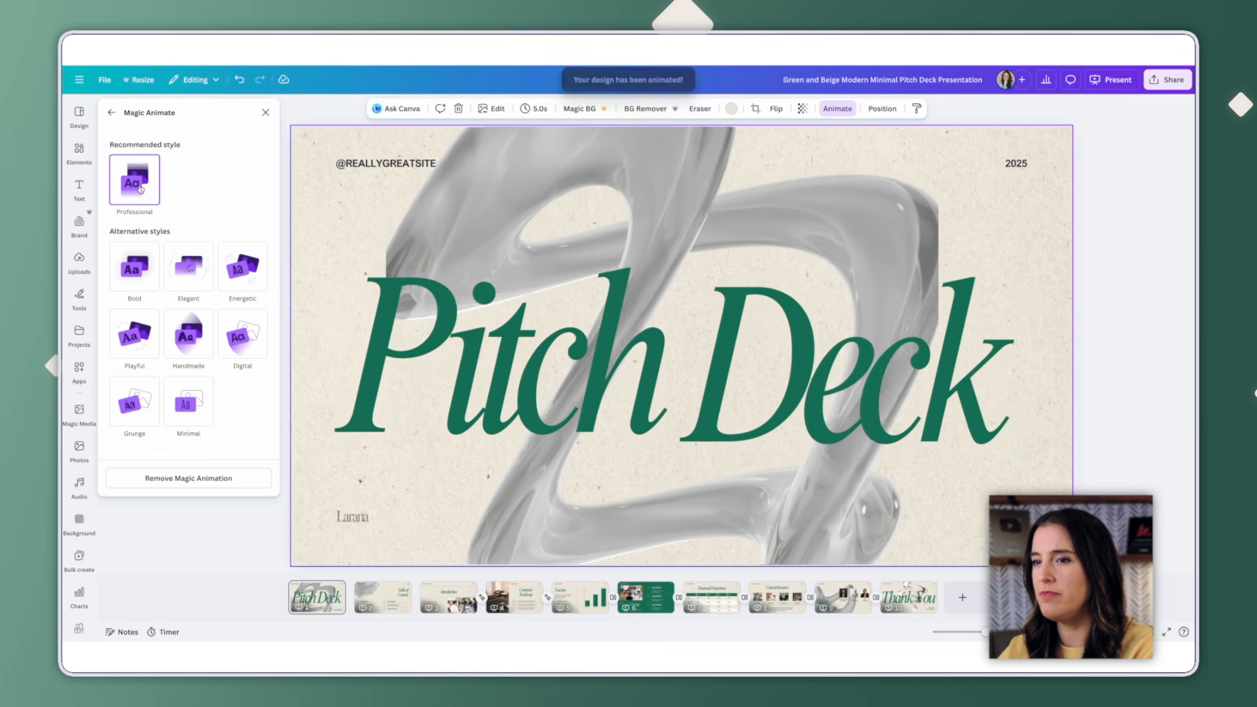
pyautogui.click(1117, 80)
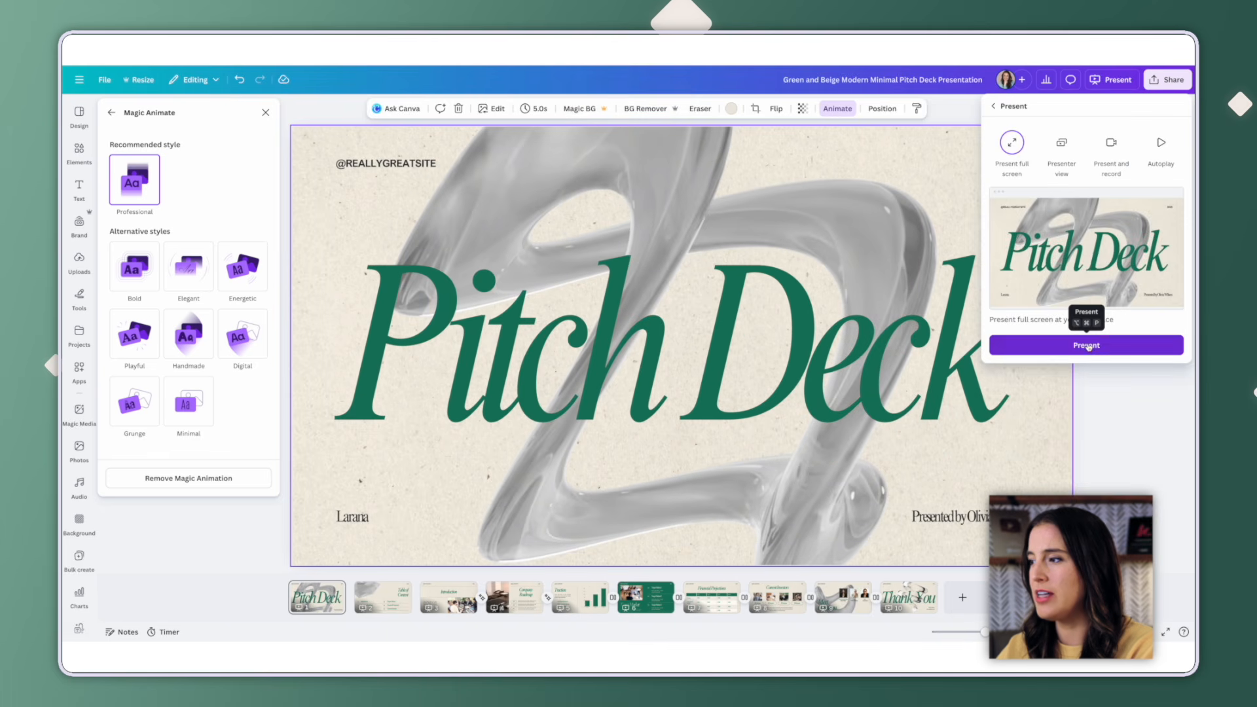
pyautogui.click(1087, 343)
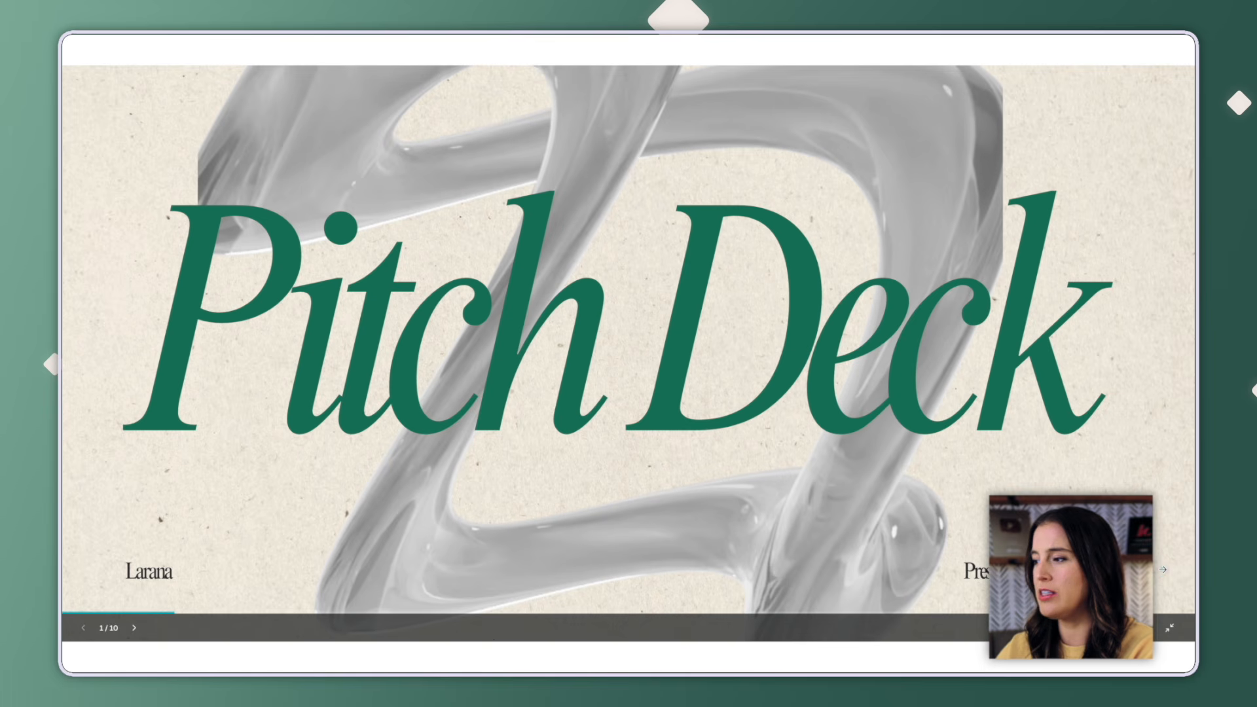
pyautogui.click(1162, 569)
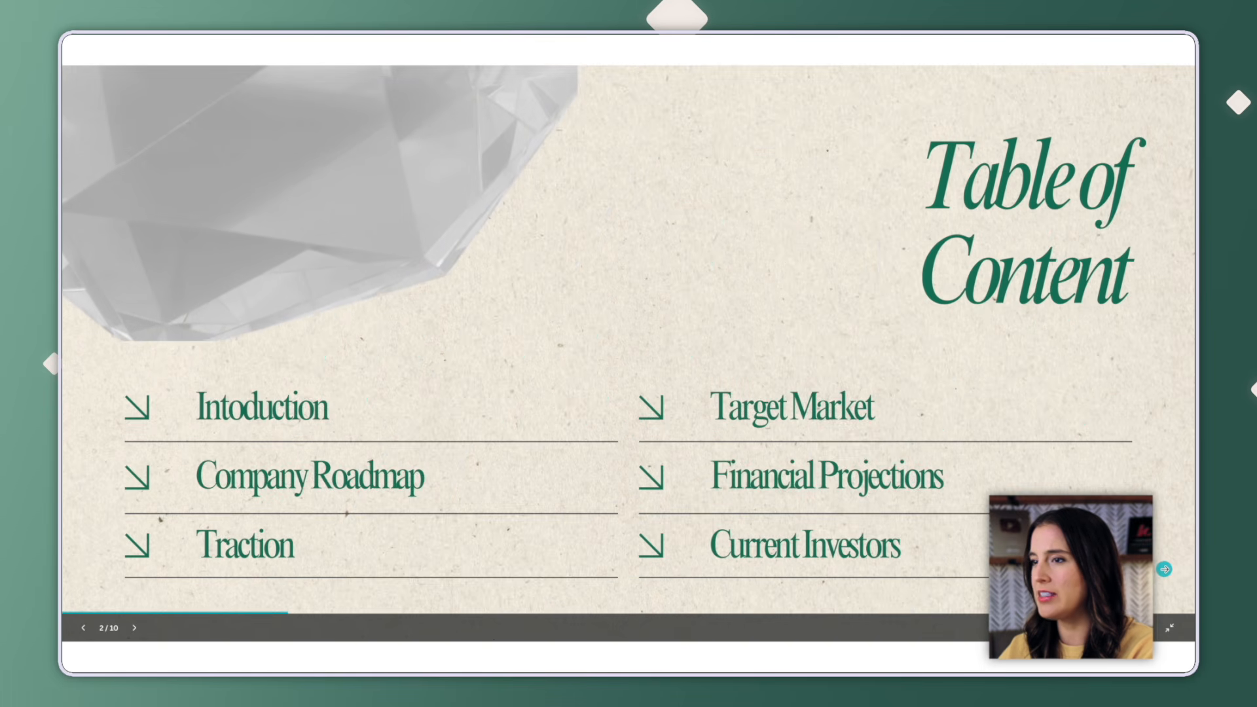
pyautogui.click(1164, 570)
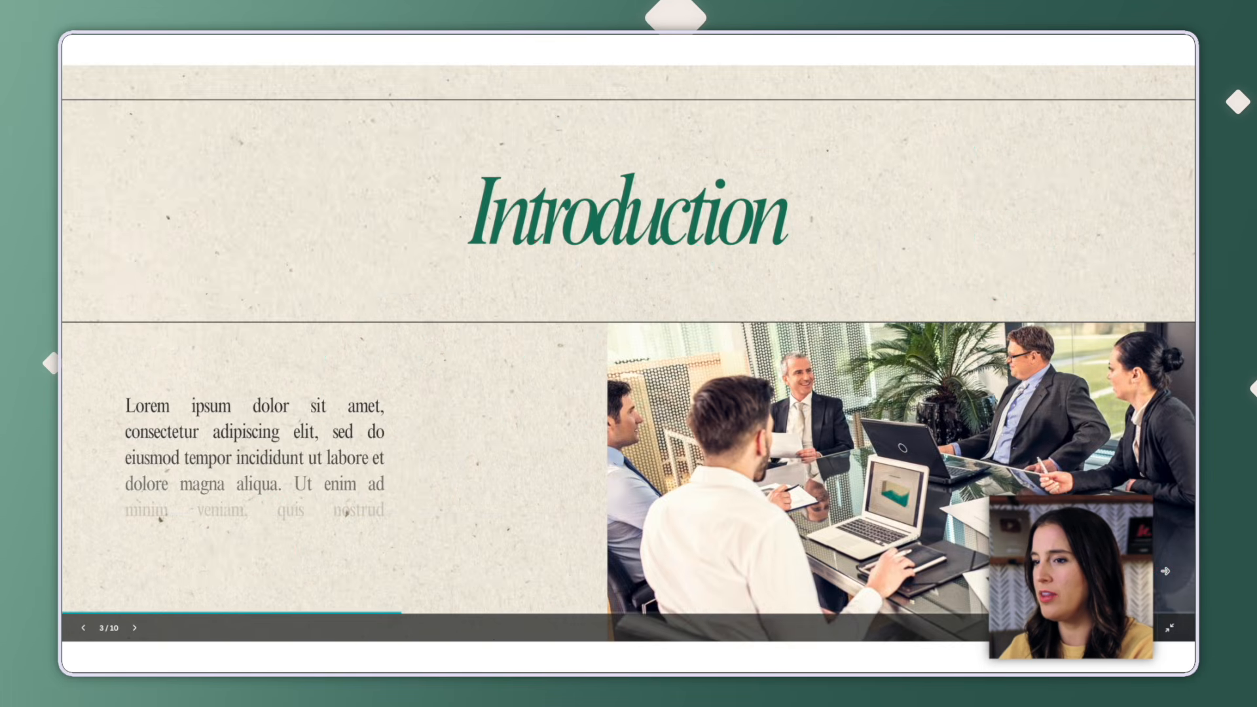
pyautogui.click(1175, 571)
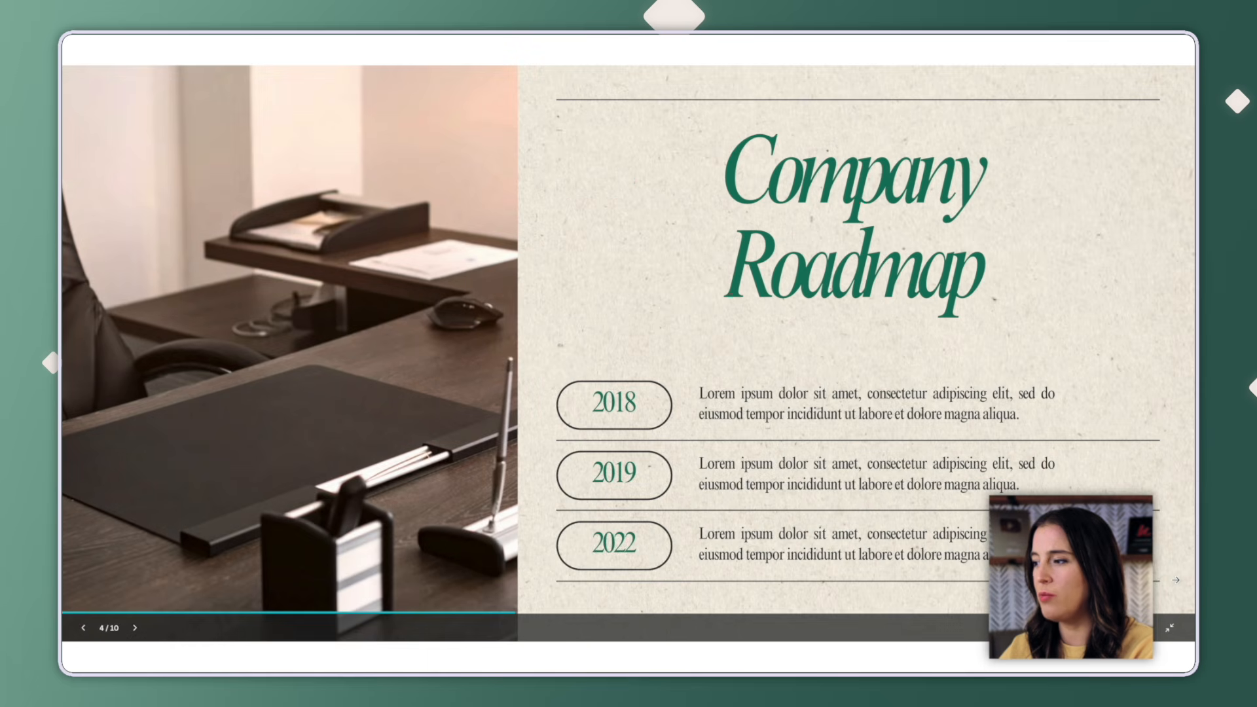
pyautogui.press('Right')
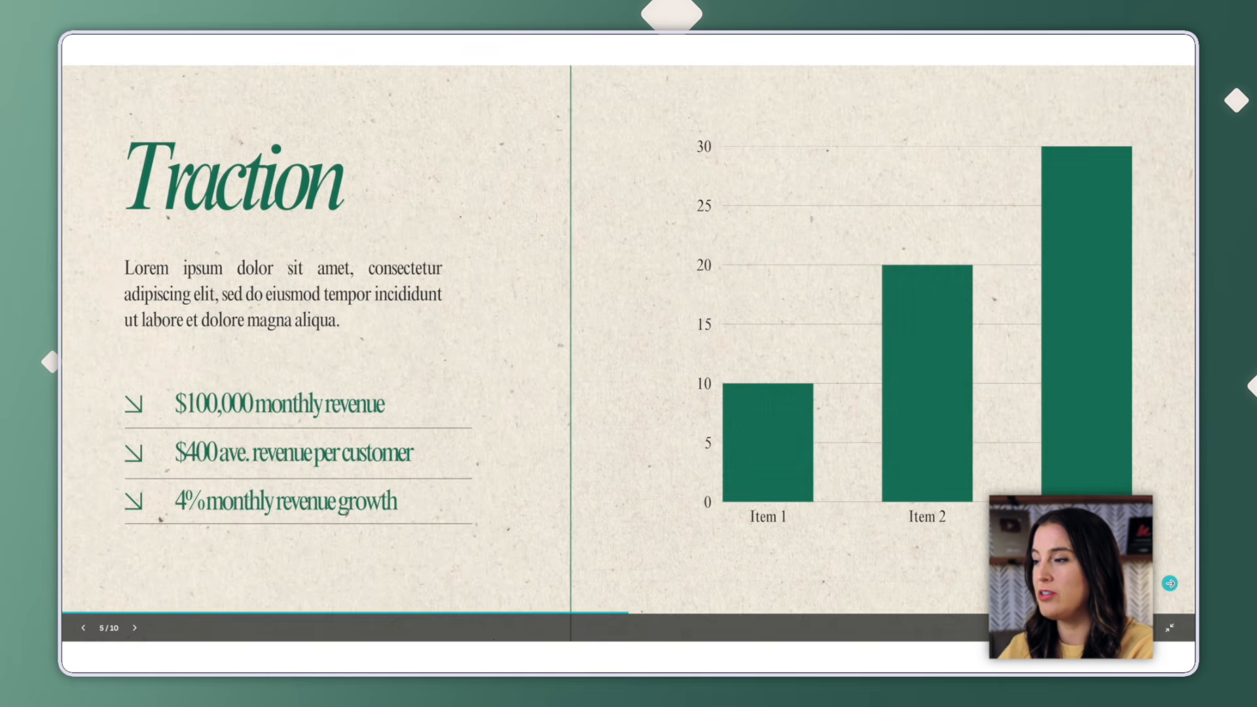
pyautogui.click(1170, 583)
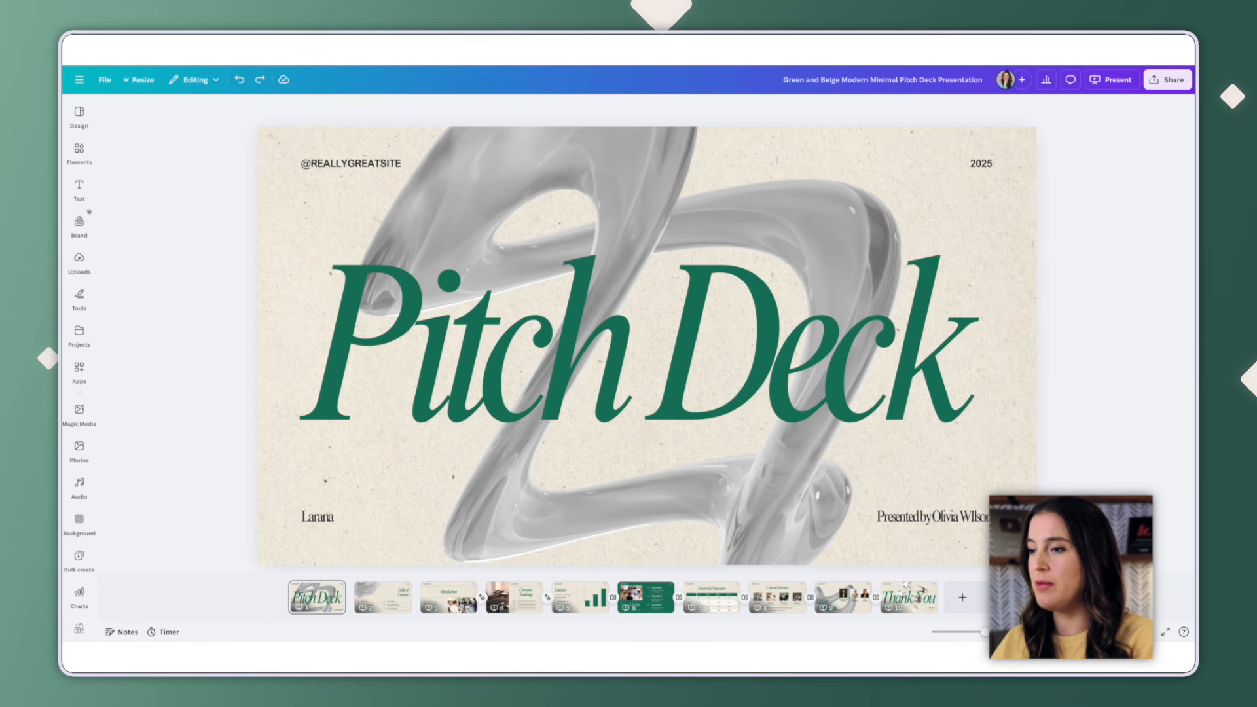
# - Change the Pitch Deck title's font to DM Serif Display across the whole design and review the slides through Traction
pyautogui.click(887, 382)
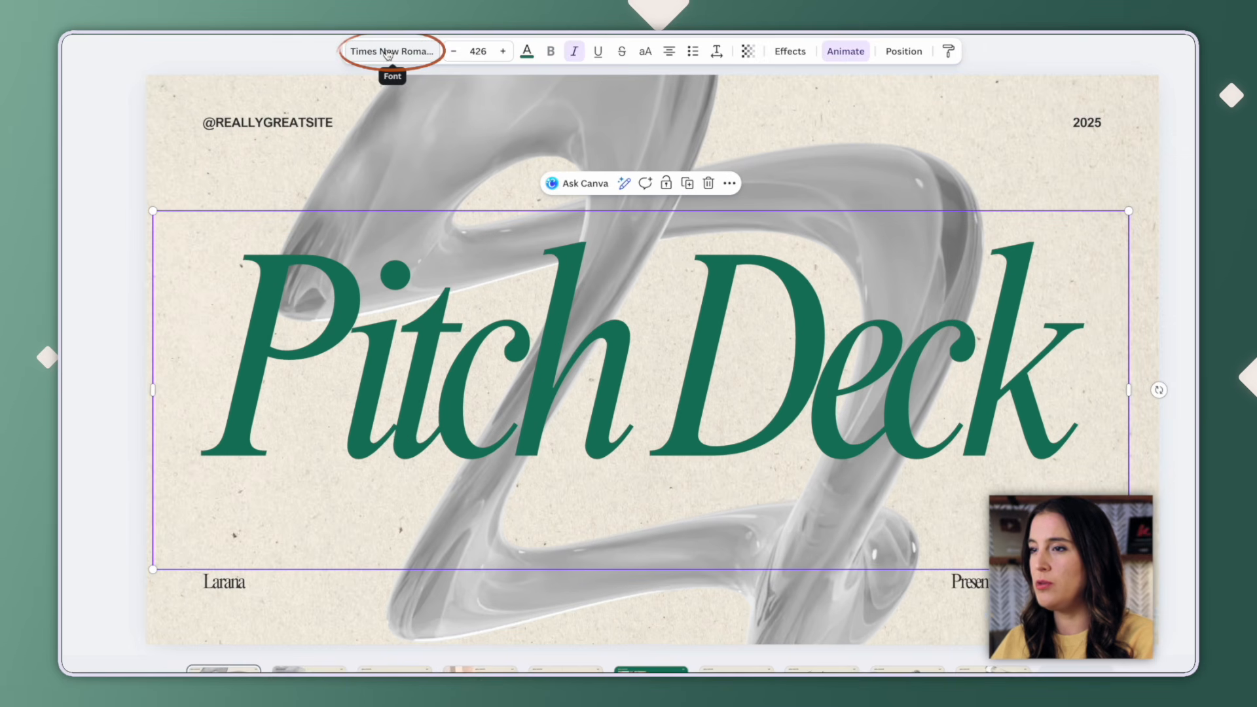
pyautogui.click(444, 109)
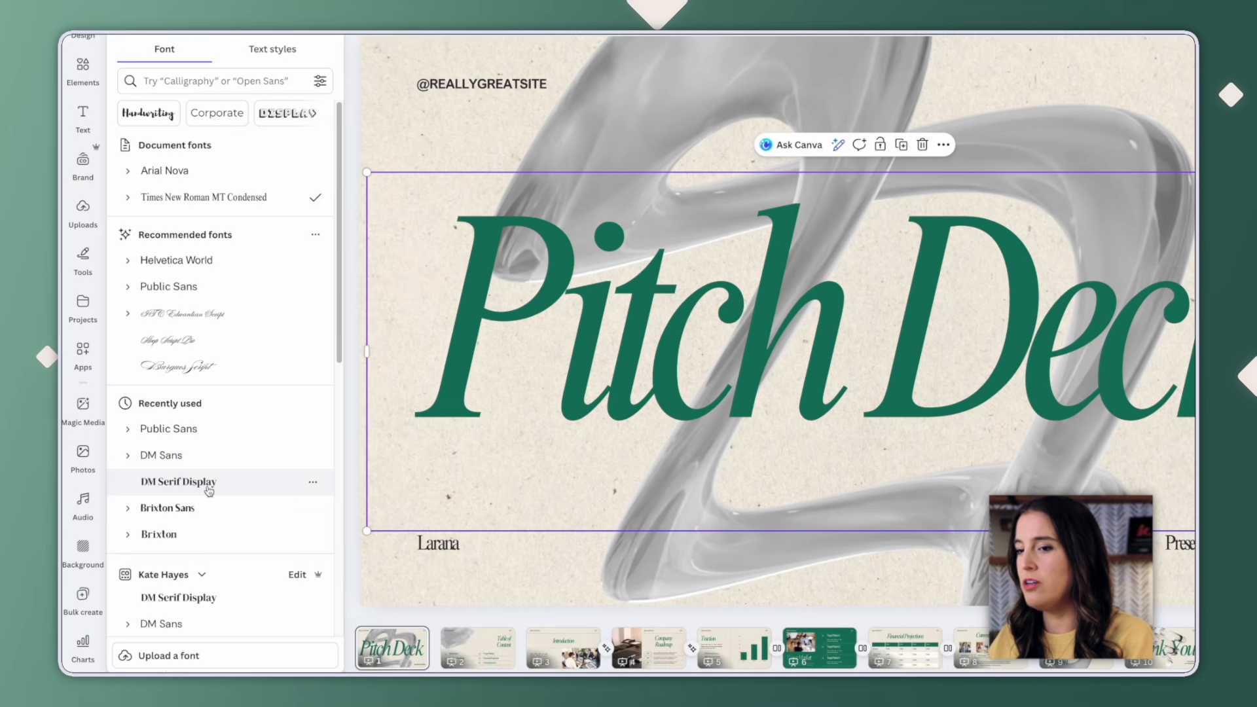
pyautogui.click(208, 482)
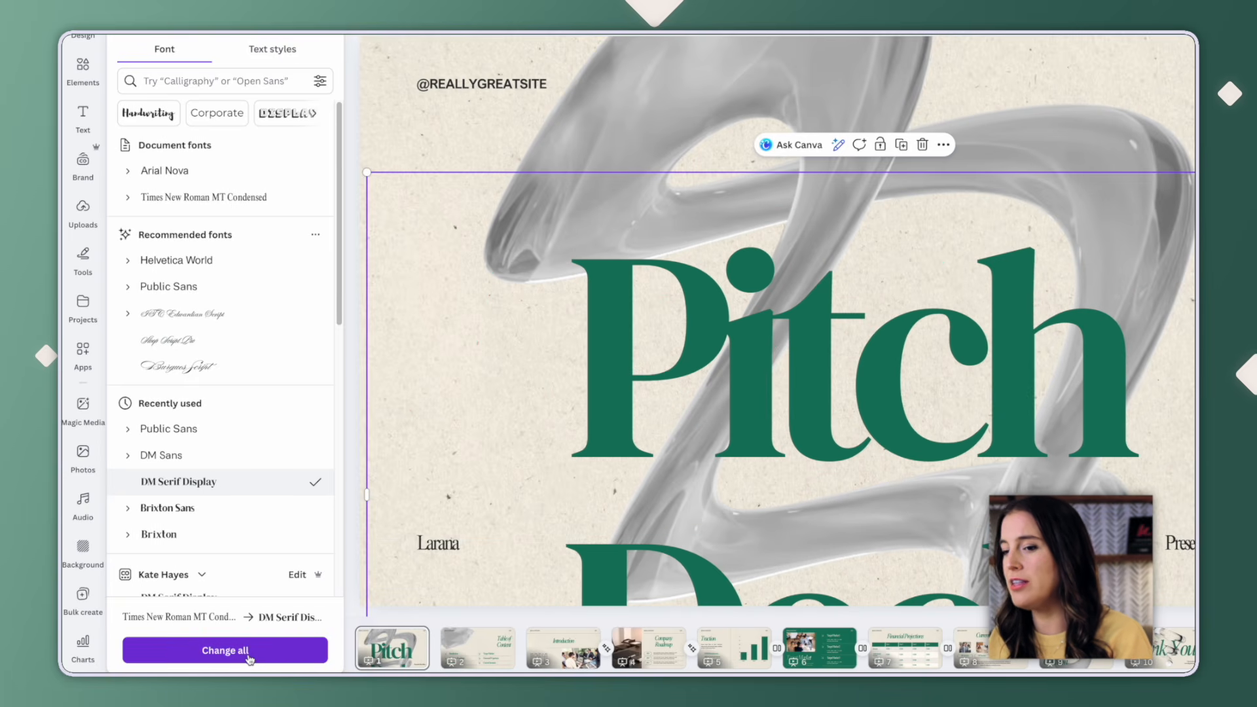
pyautogui.click(248, 656)
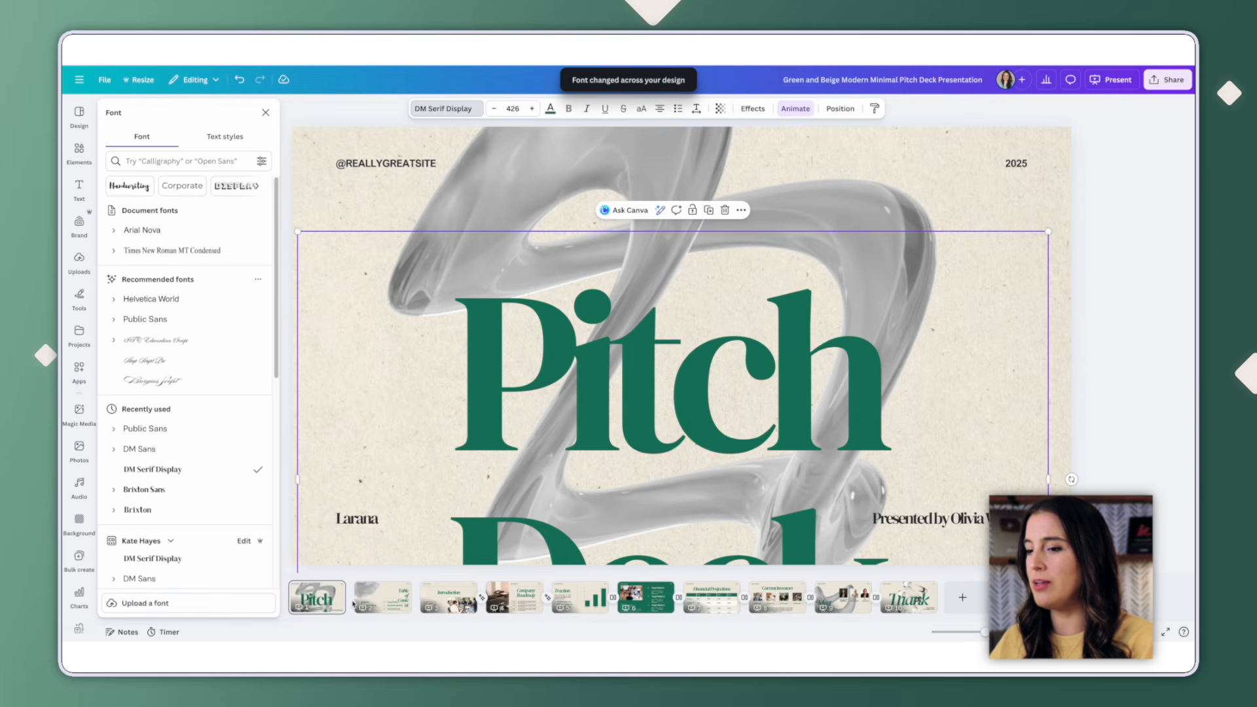
pyautogui.click(397, 594)
pyautogui.click(439, 597)
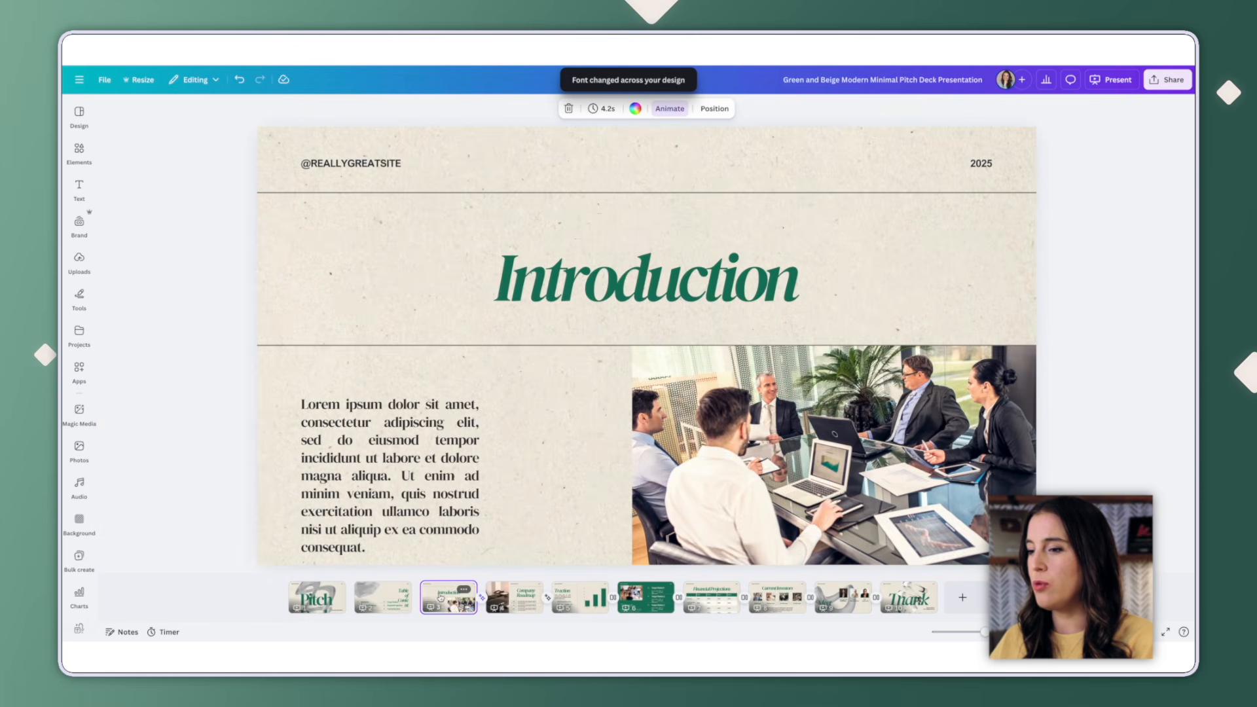
pyautogui.click(508, 602)
pyautogui.click(585, 609)
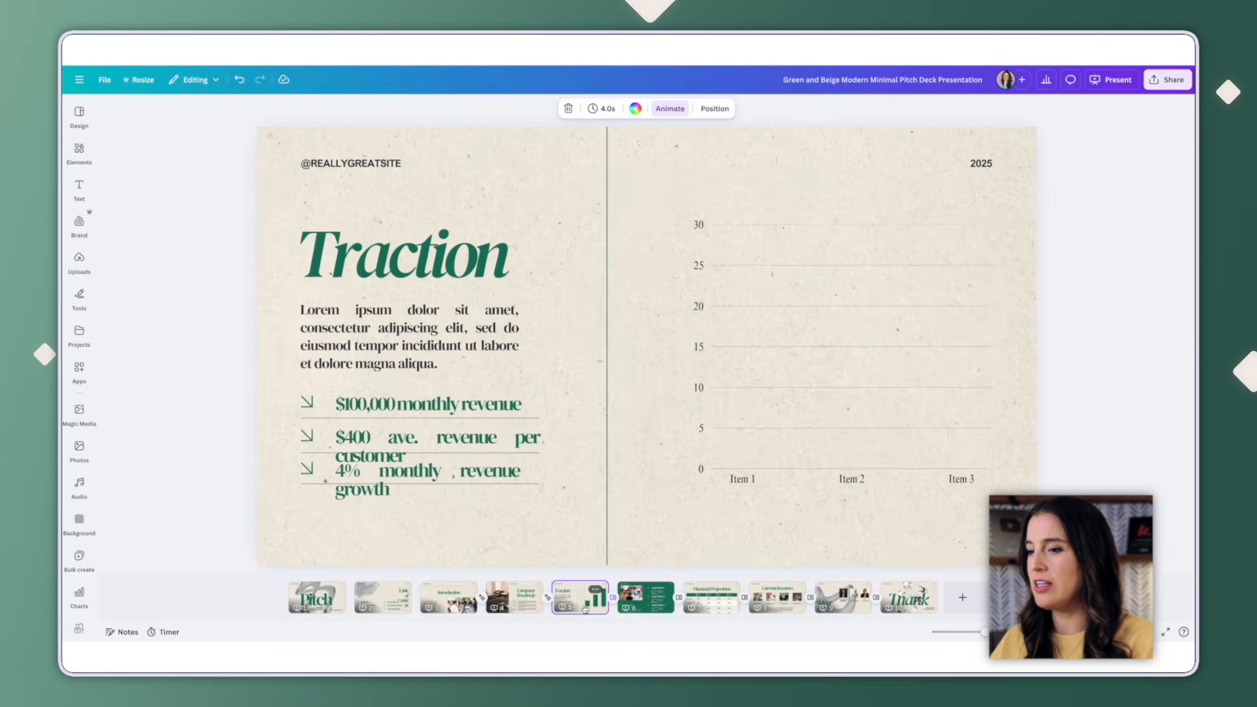
# - Shrink the Pitch Deck title on the cover slide to about size 293, reposition it to fit the slide, and check the next slides
pyautogui.click(331, 591)
pyautogui.click(733, 507)
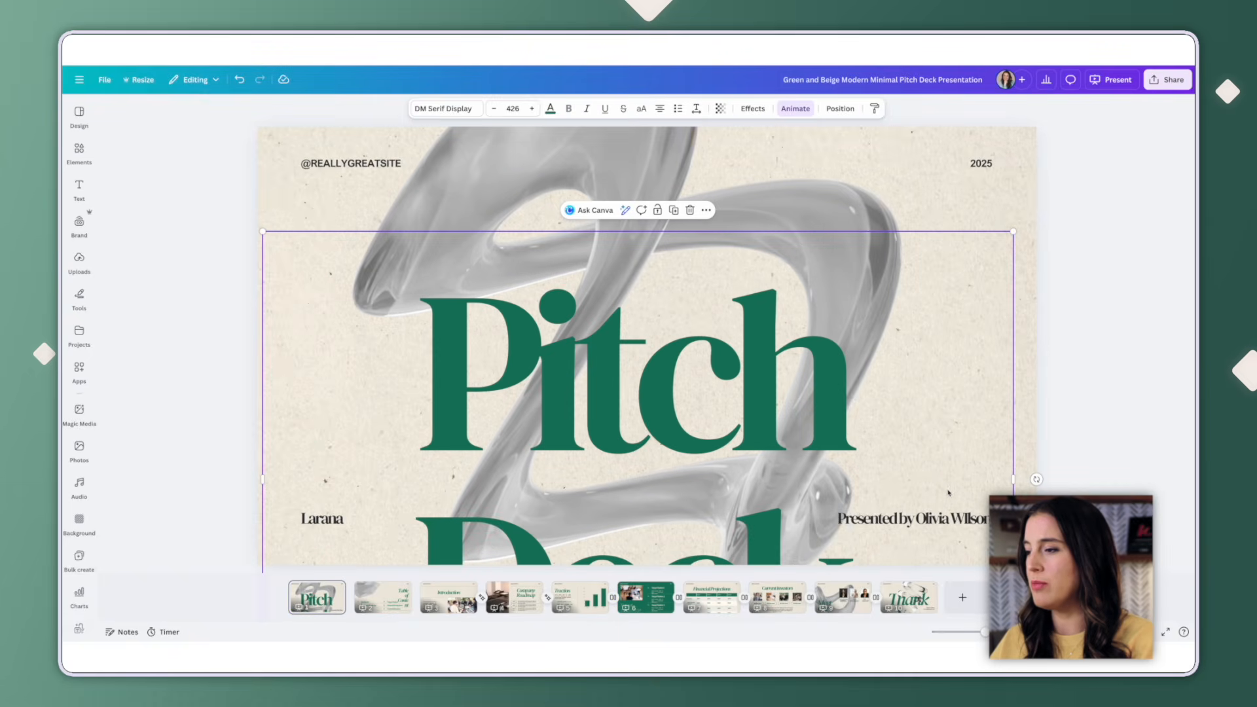
pyautogui.moveTo(1013, 232); pyautogui.dragTo(778, 387)
pyautogui.moveTo(734, 446); pyautogui.dragTo(805, 287)
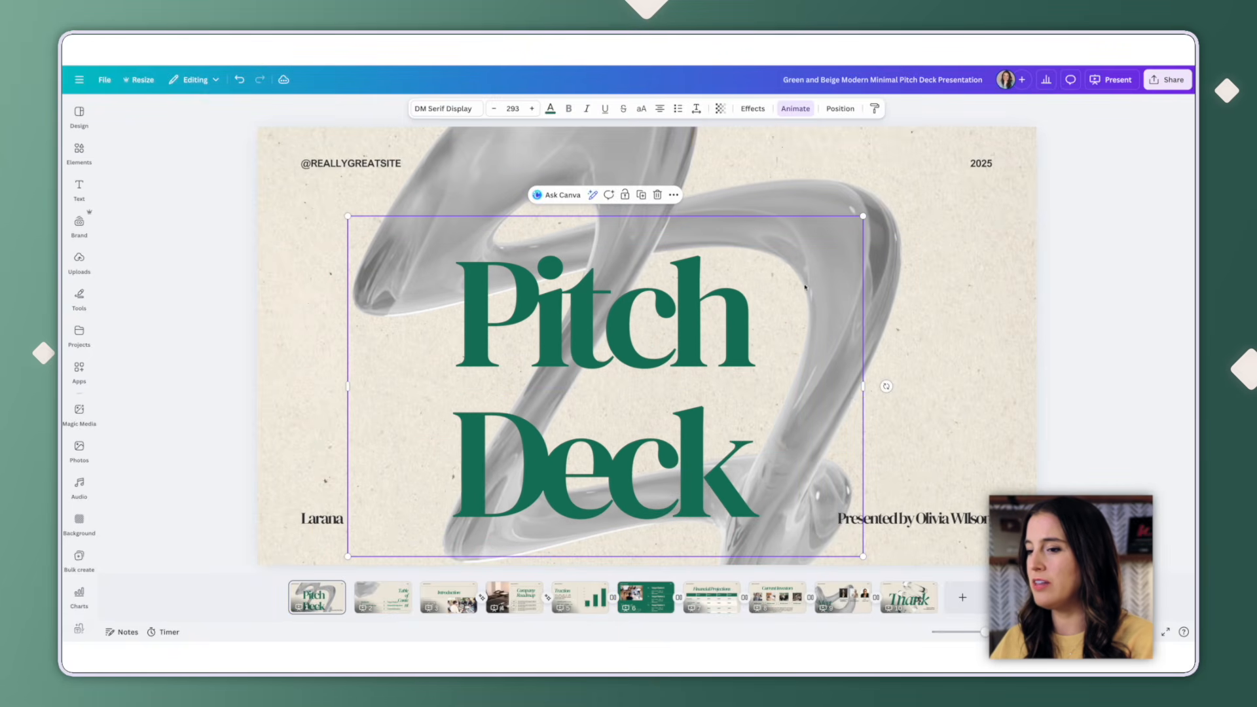
pyautogui.click(395, 591)
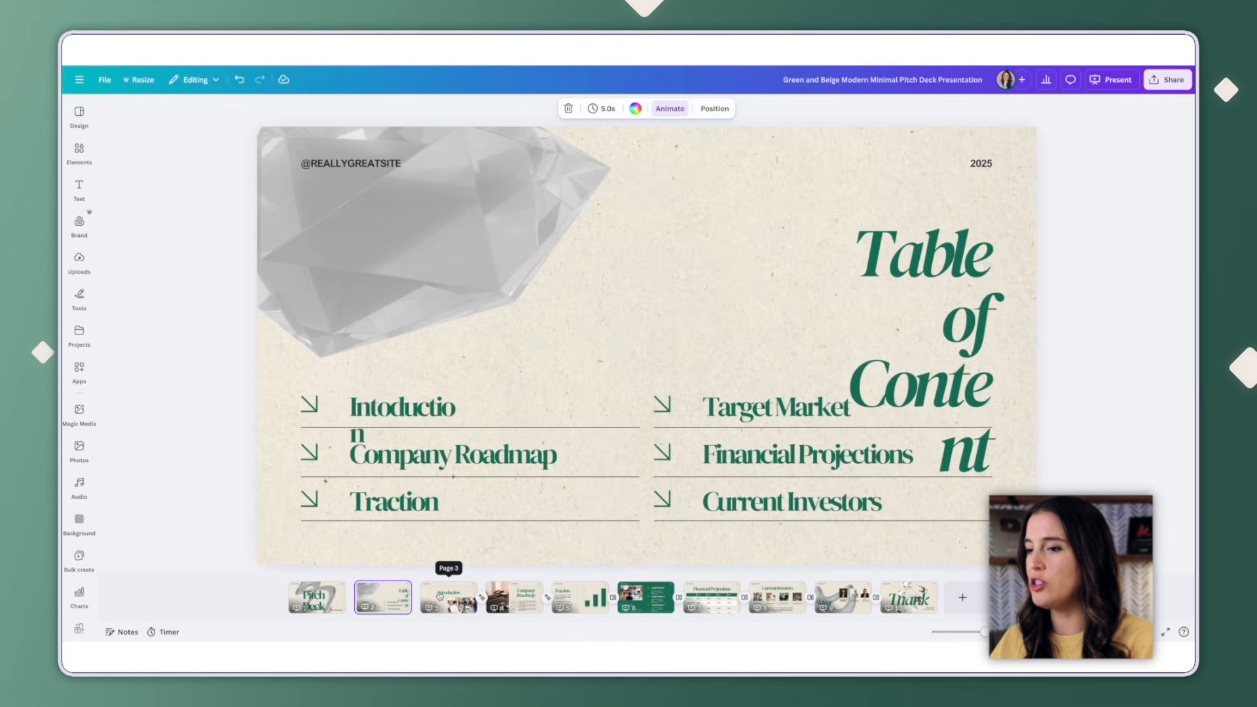
pyautogui.click(439, 595)
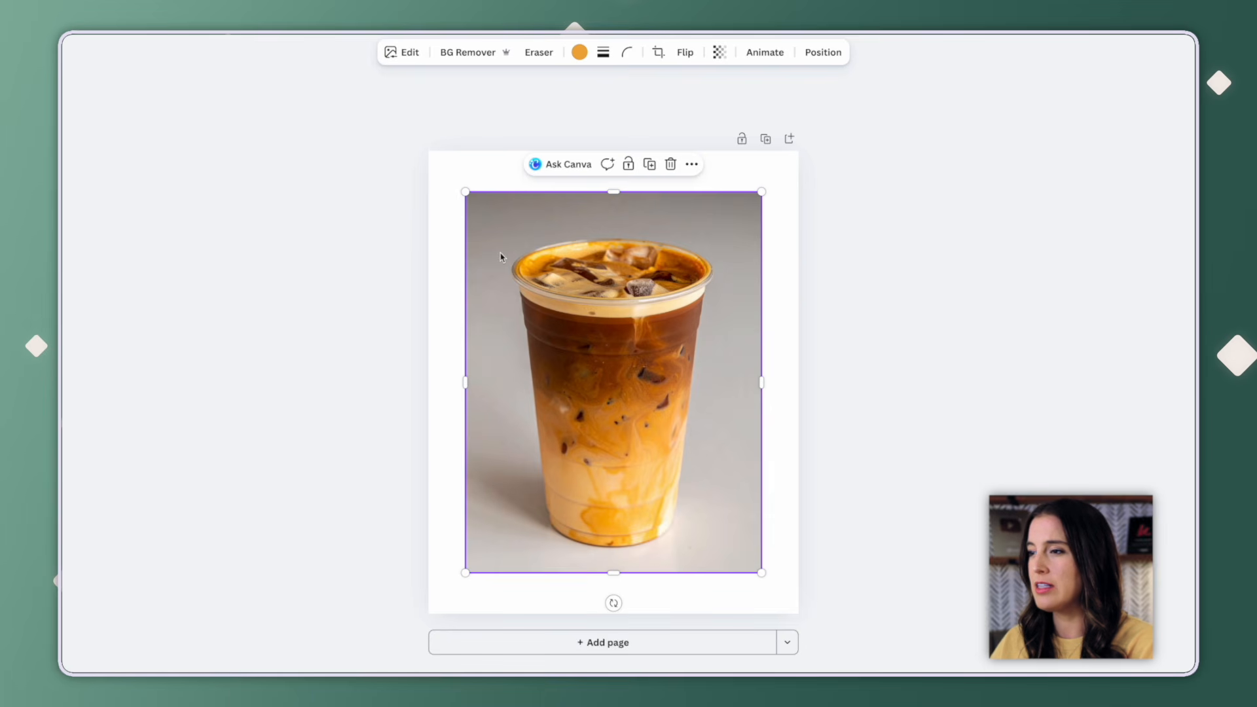
# - Remove the iced coffee photo's background, shrink the cup and place it in the page's lower-right area
pyautogui.click(498, 56)
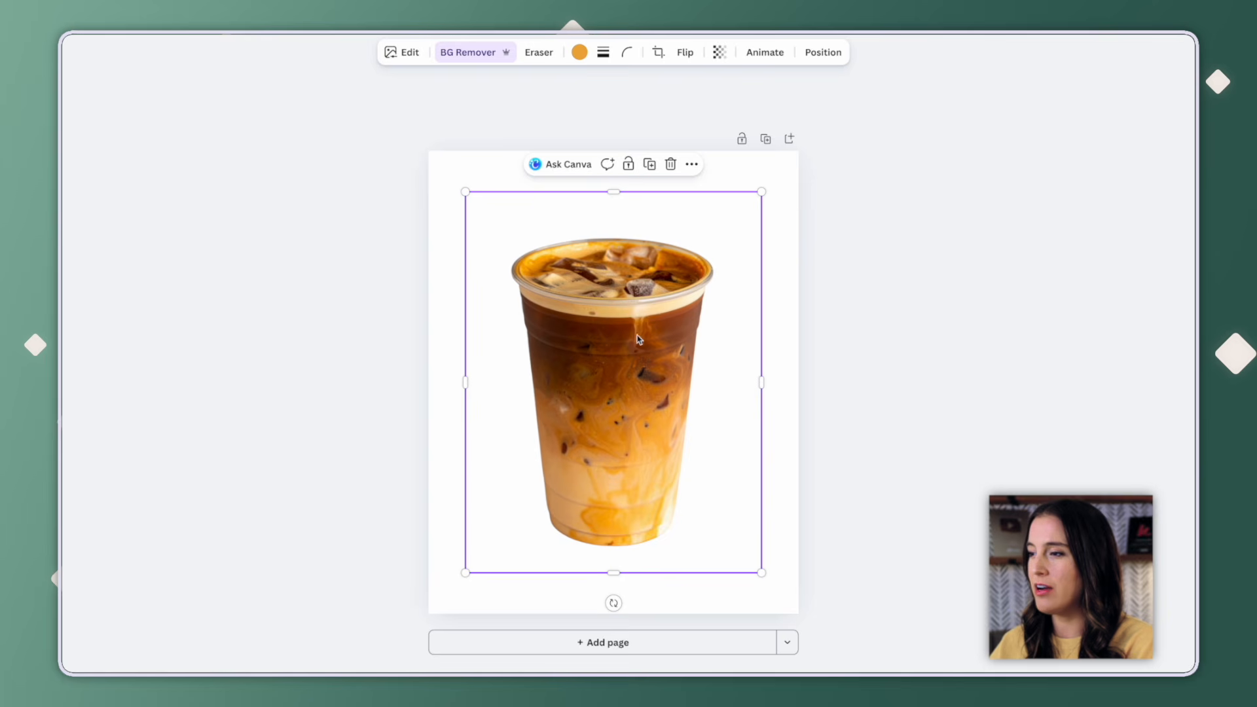
pyautogui.moveTo(754, 189); pyautogui.dragTo(670, 306)
pyautogui.moveTo(565, 377); pyautogui.dragTo(697, 411)
# - Set the page background to the muted mauve-gray from the brand palette and nudge the coffee cup slightly left
pyautogui.click(547, 272)
pyautogui.click(652, 52)
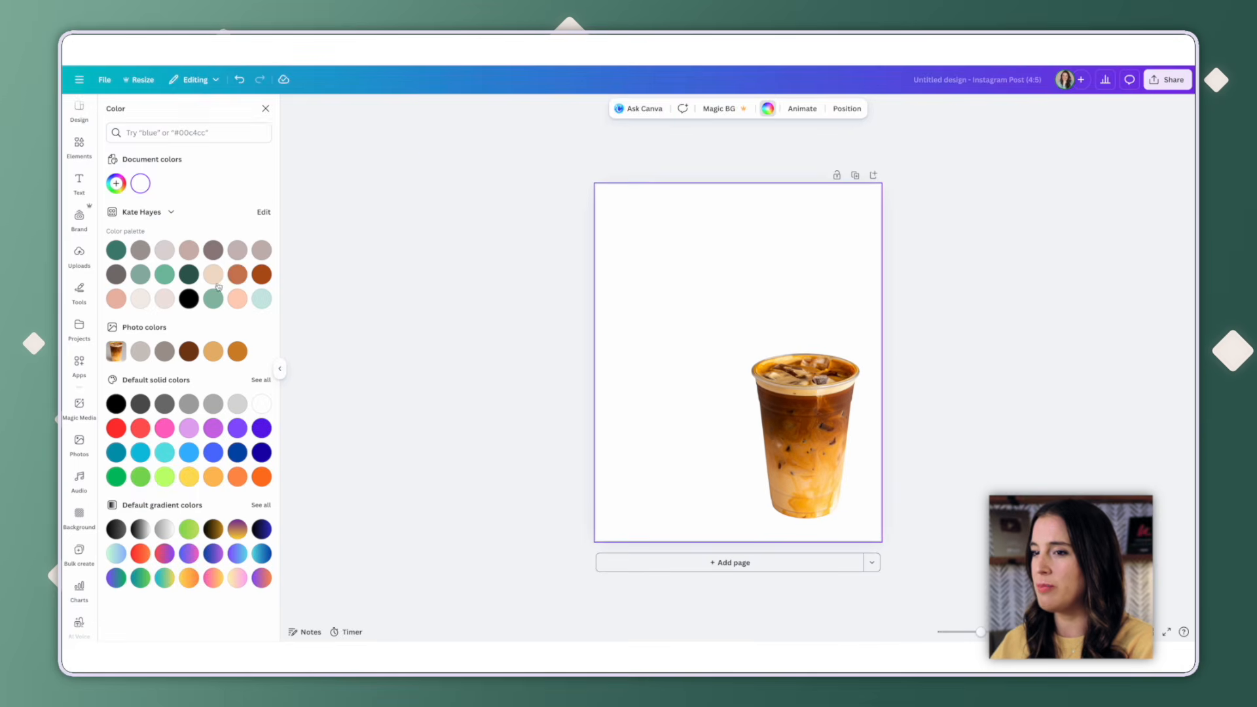
pyautogui.click(236, 274)
pyautogui.click(236, 250)
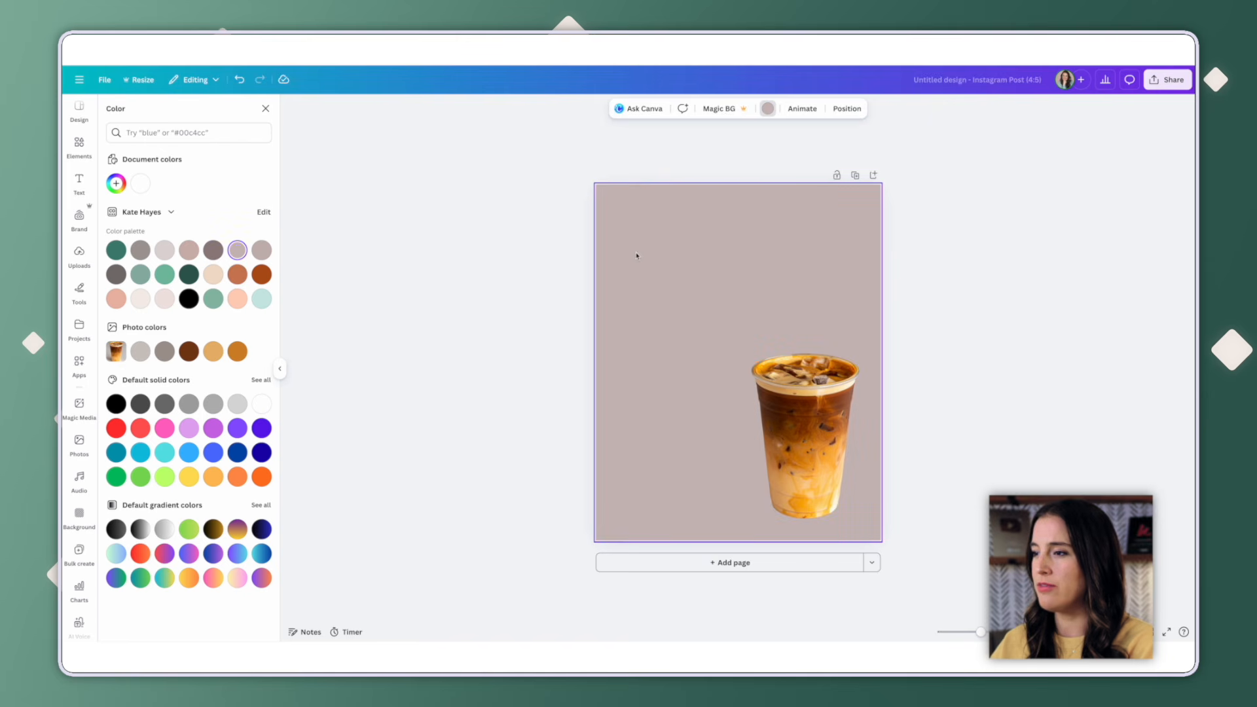
pyautogui.moveTo(792, 452)
pyautogui.mouseDown()
pyautogui.moveTo(730, 326)
pyautogui.moveTo(672, 454)
pyautogui.moveTo(803, 464)
pyautogui.moveTo(777, 453)
pyautogui.mouseUp()
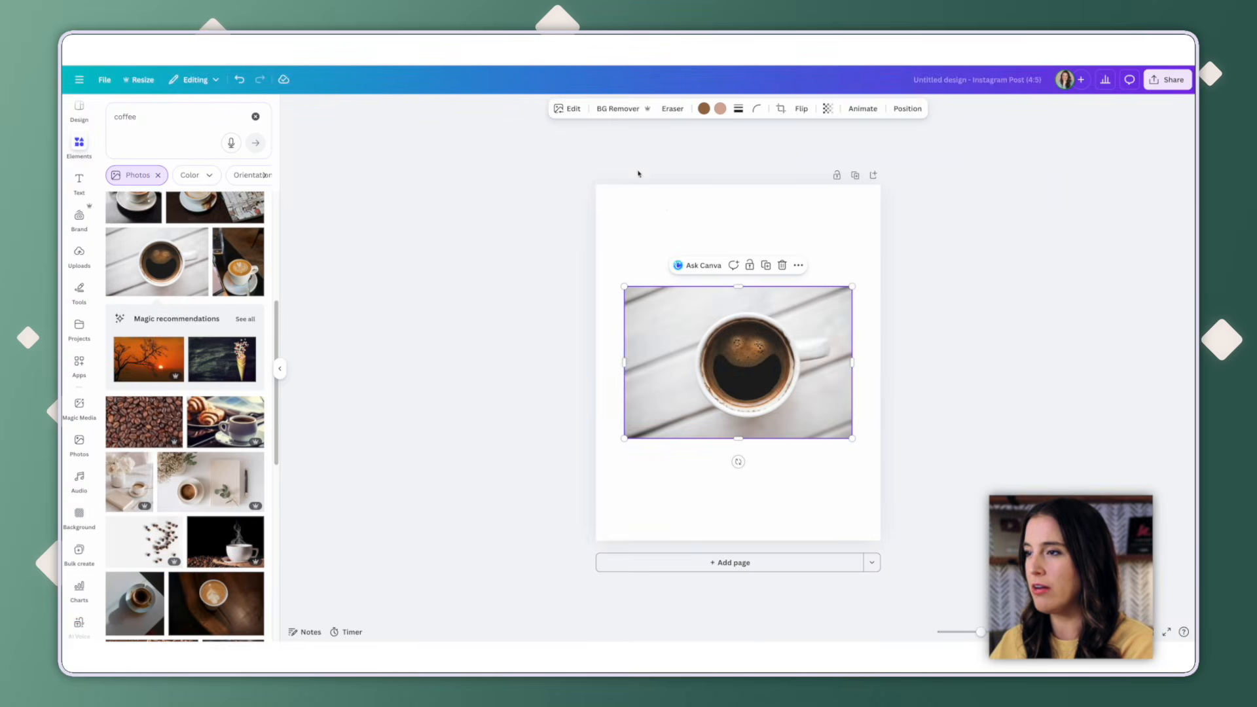
# - Generate a new background for the coffee mug photo with Background Generator from the description "A green field of grass"
pyautogui.click(568, 108)
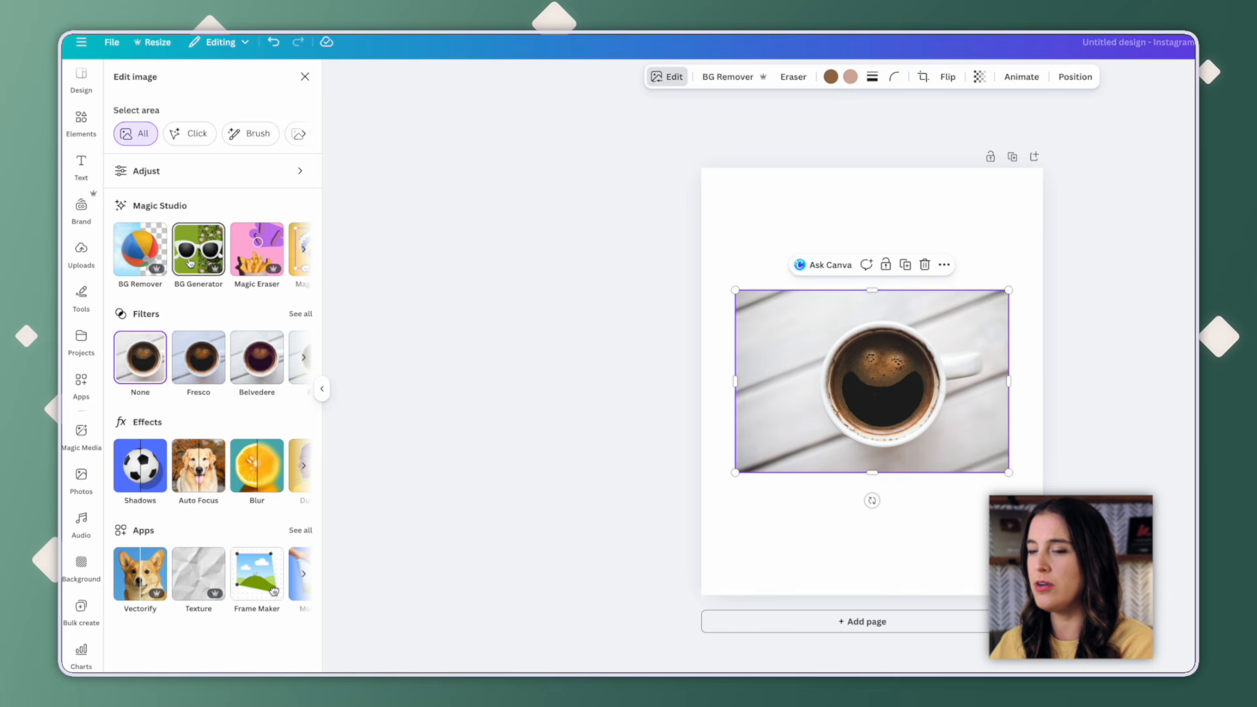
pyautogui.click(194, 254)
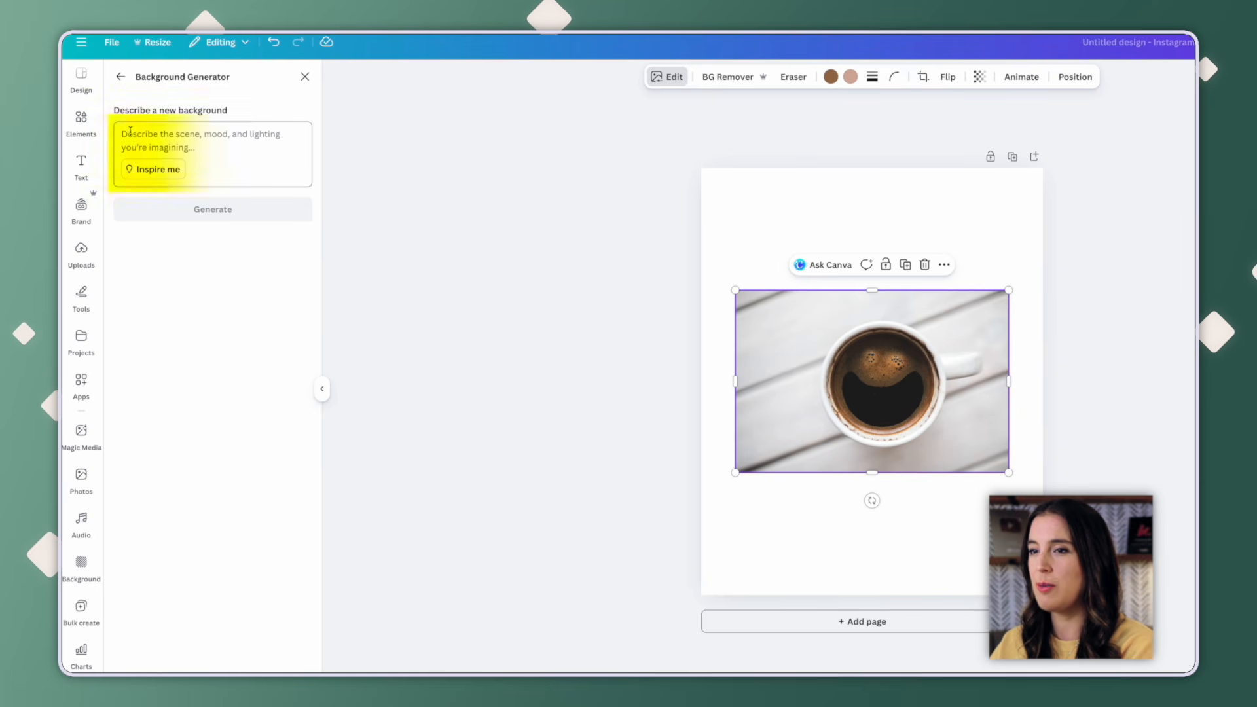
pyautogui.click(165, 135)
pyautogui.write('A green')
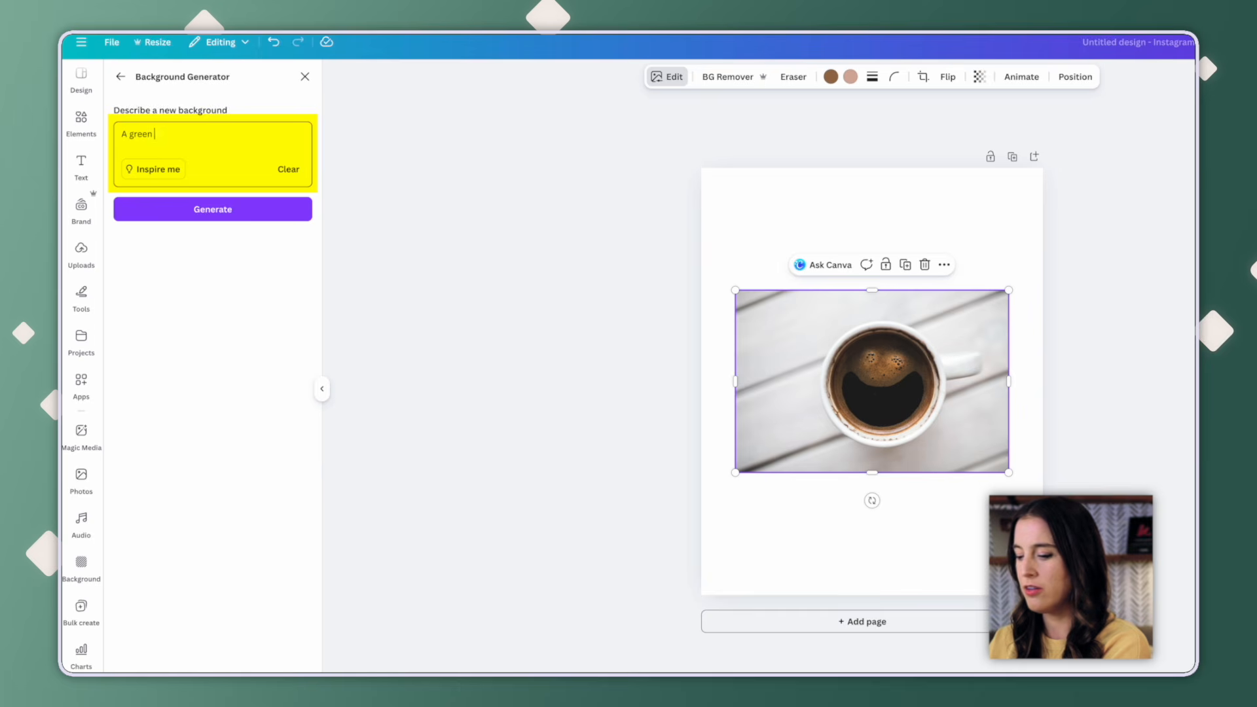
pyautogui.write(' field of gra')
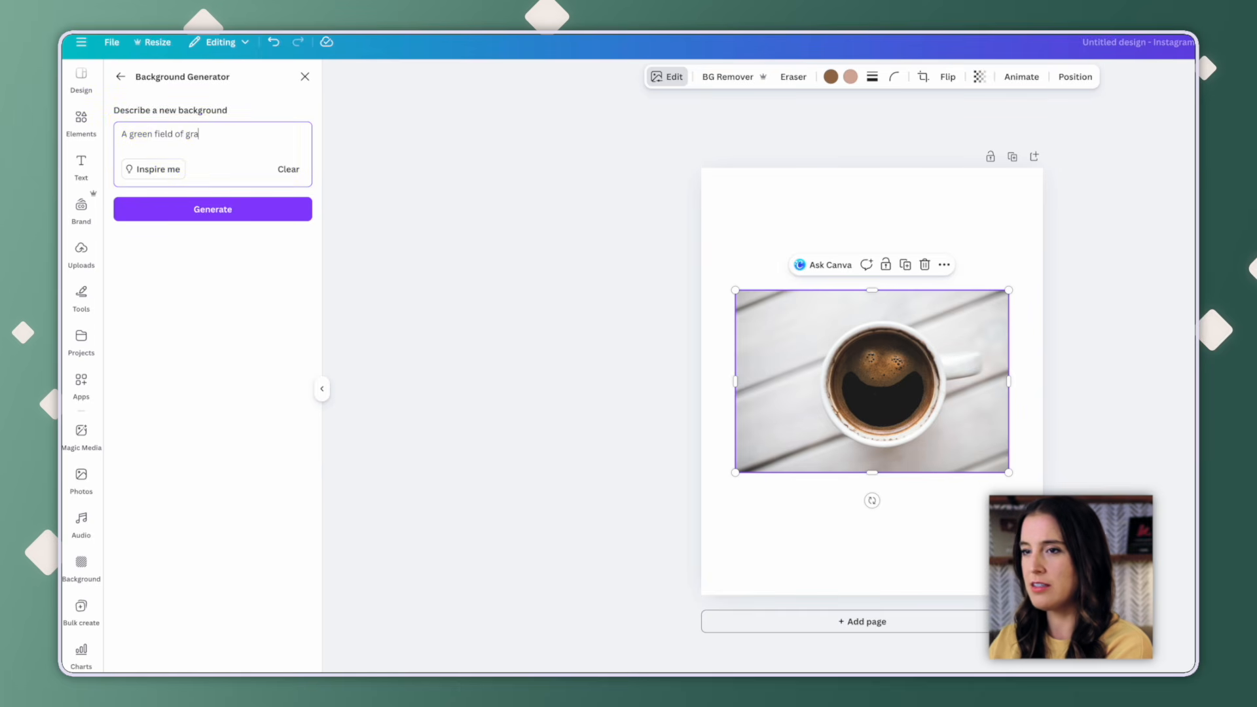
pyautogui.write('ss')
pyautogui.click(230, 213)
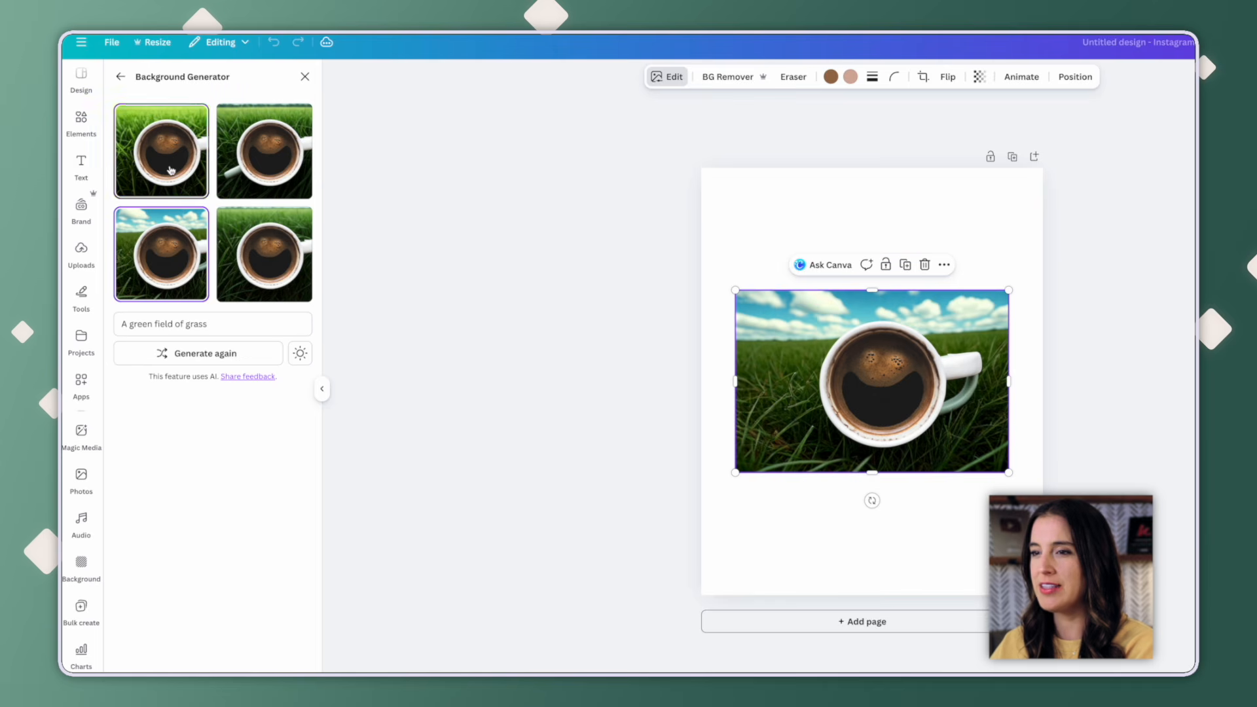
# - Try the four generated grass backgrounds on the coffee mug photo and choose the fourth variation
pyautogui.click(170, 170)
pyautogui.click(274, 179)
pyautogui.click(188, 268)
pyautogui.click(260, 273)
pyautogui.click(260, 176)
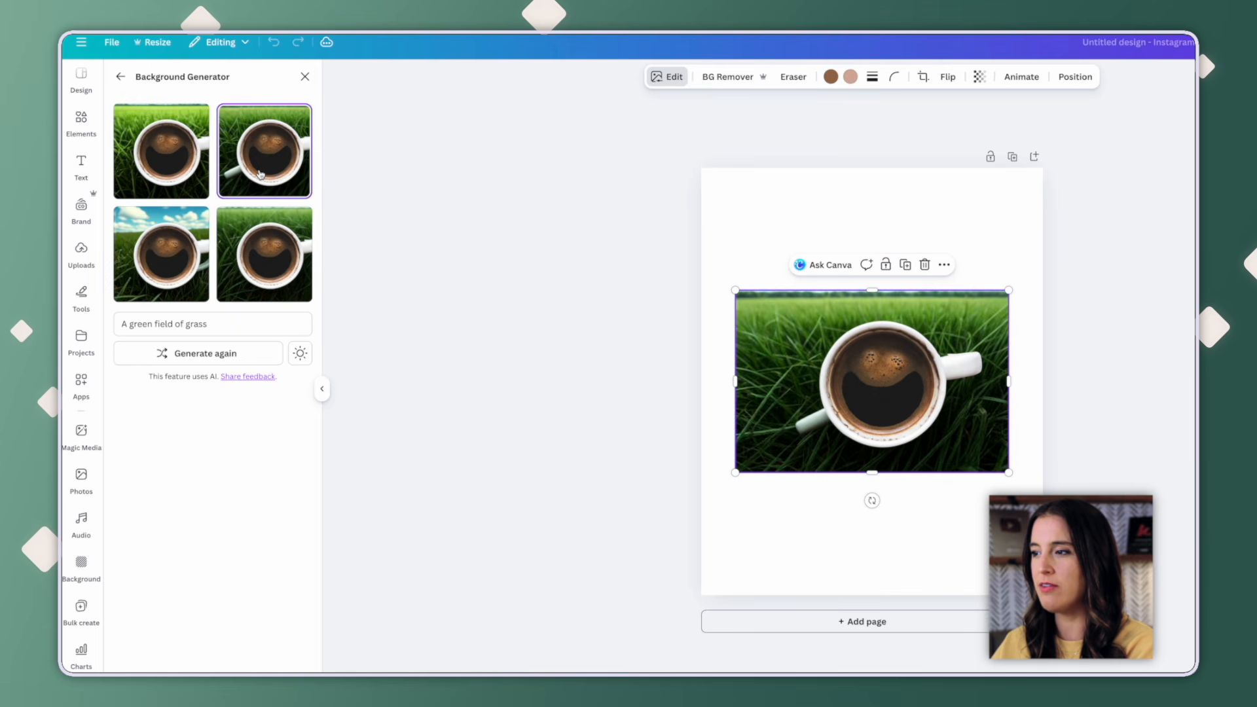
pyautogui.click(188, 174)
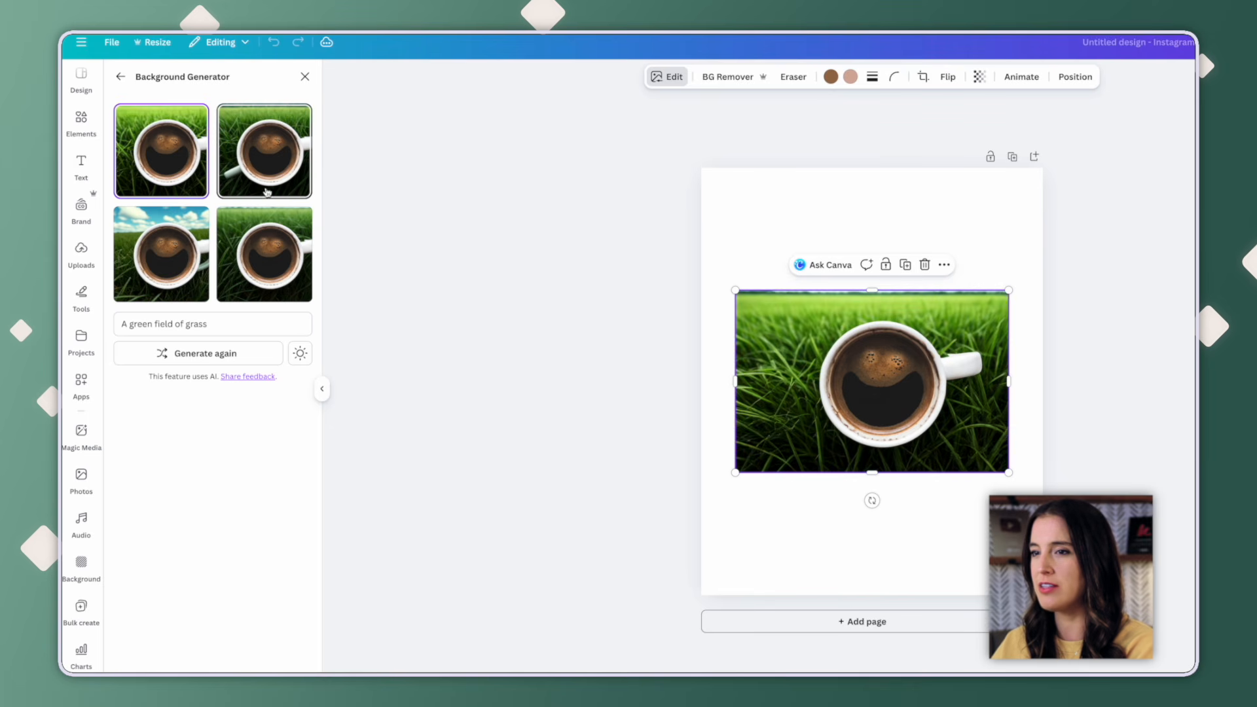
pyautogui.click(258, 276)
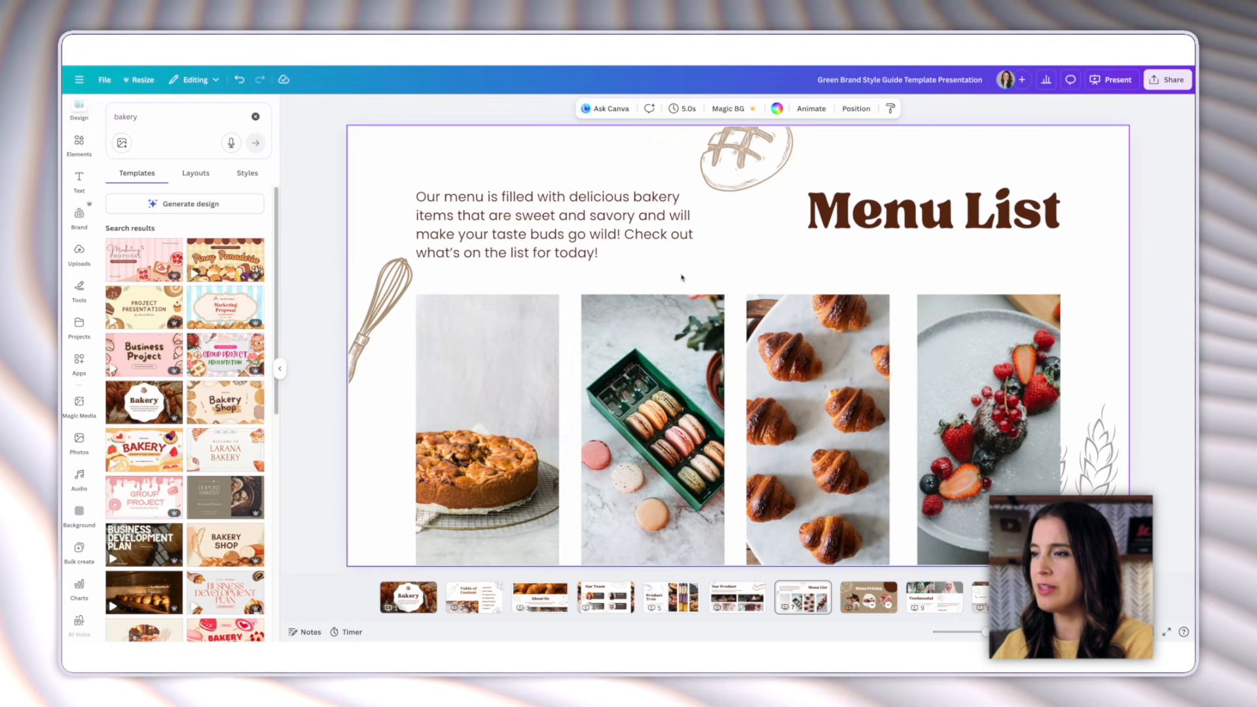
# - Rewrite the intro paragraph on the Menu List page with Magic Write's More fun option
pyautogui.click(589, 203)
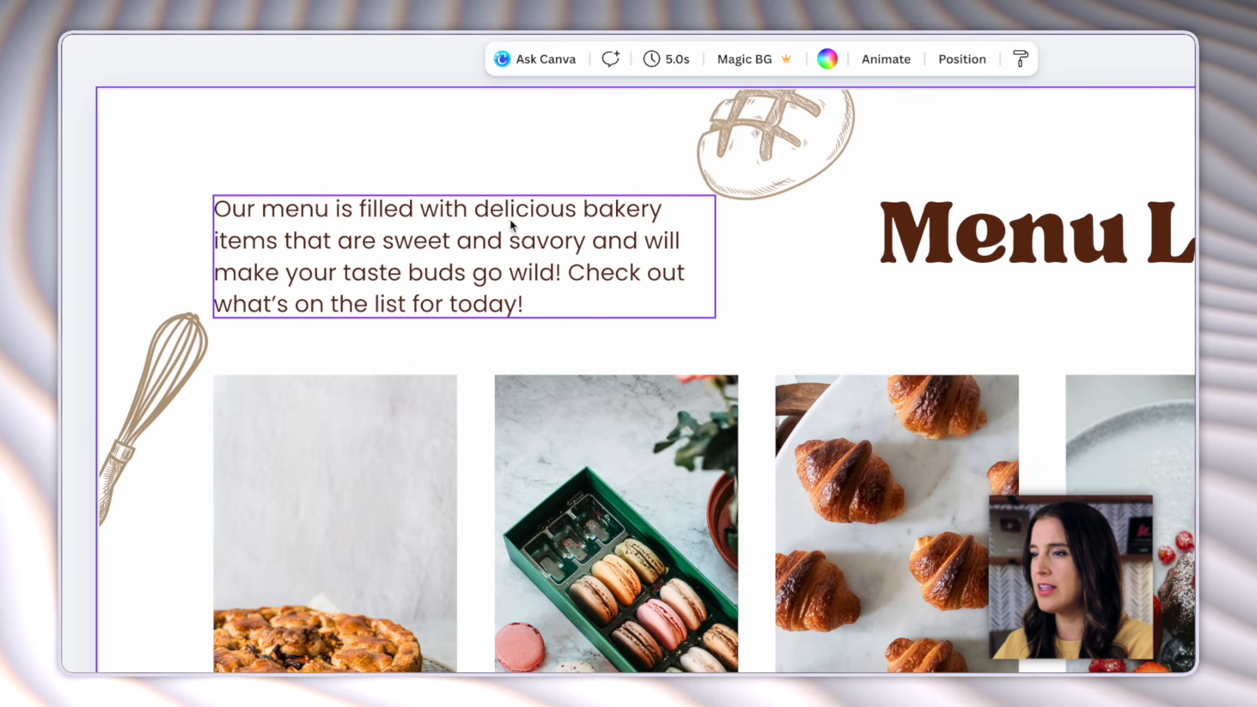
pyautogui.click(473, 307)
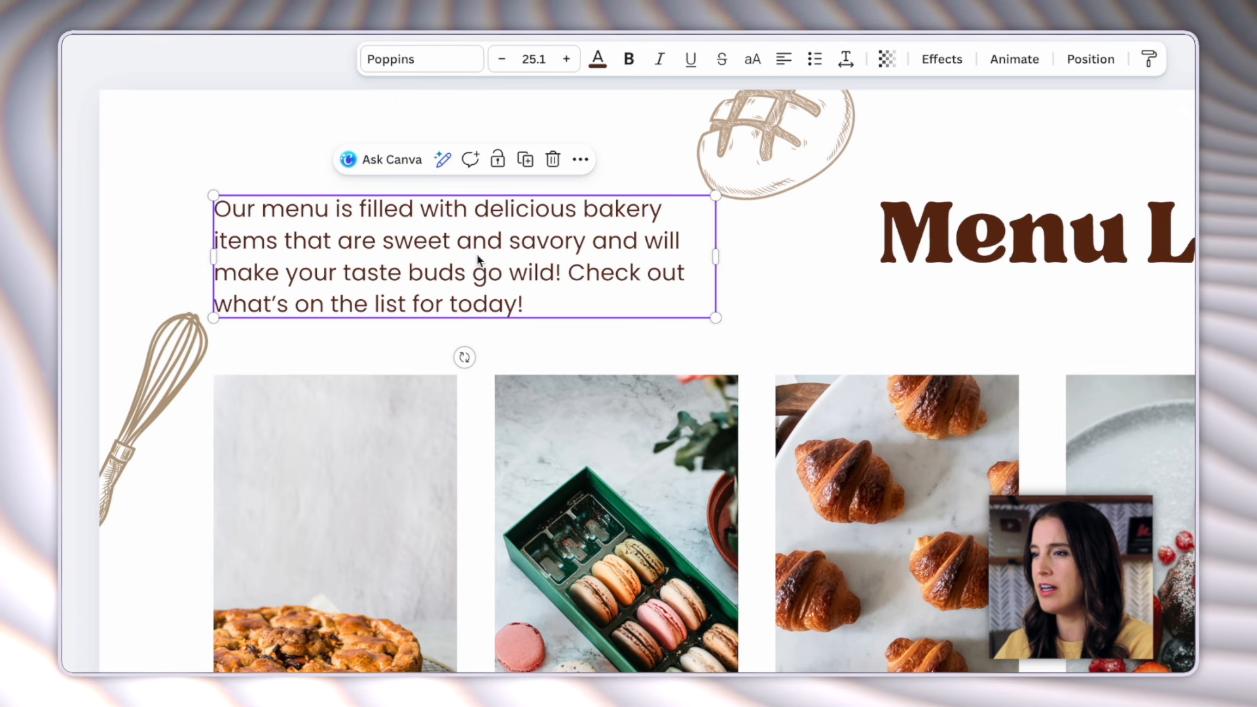
pyautogui.click(441, 161)
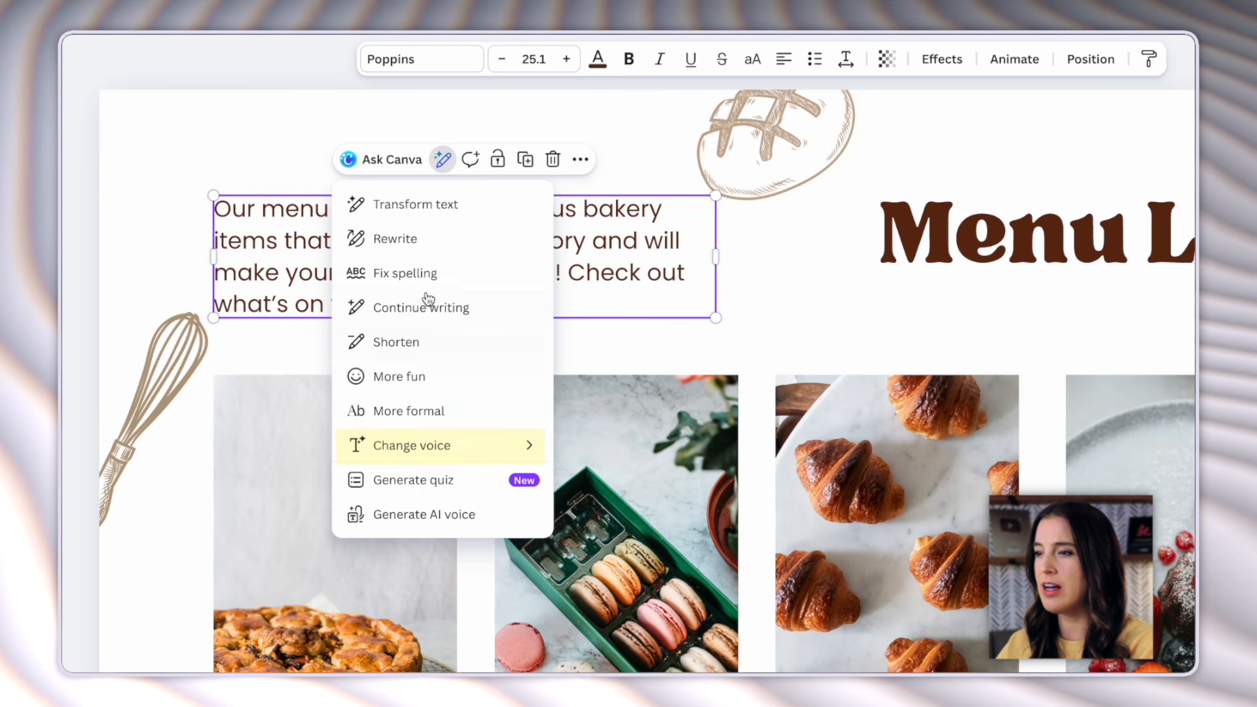
pyautogui.click(434, 378)
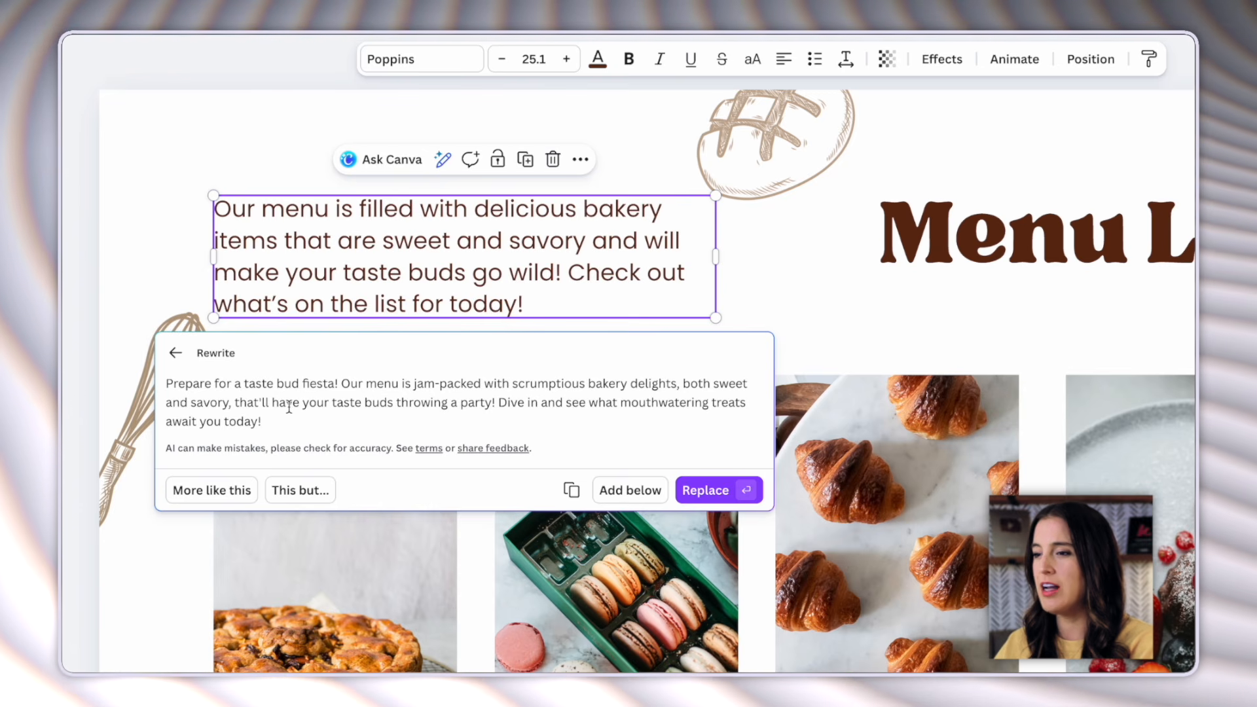
# - Regenerate the menu paragraph's rewrite with the instruction "This but more geared towards a Gen Z audience"
pyautogui.click(300, 492)
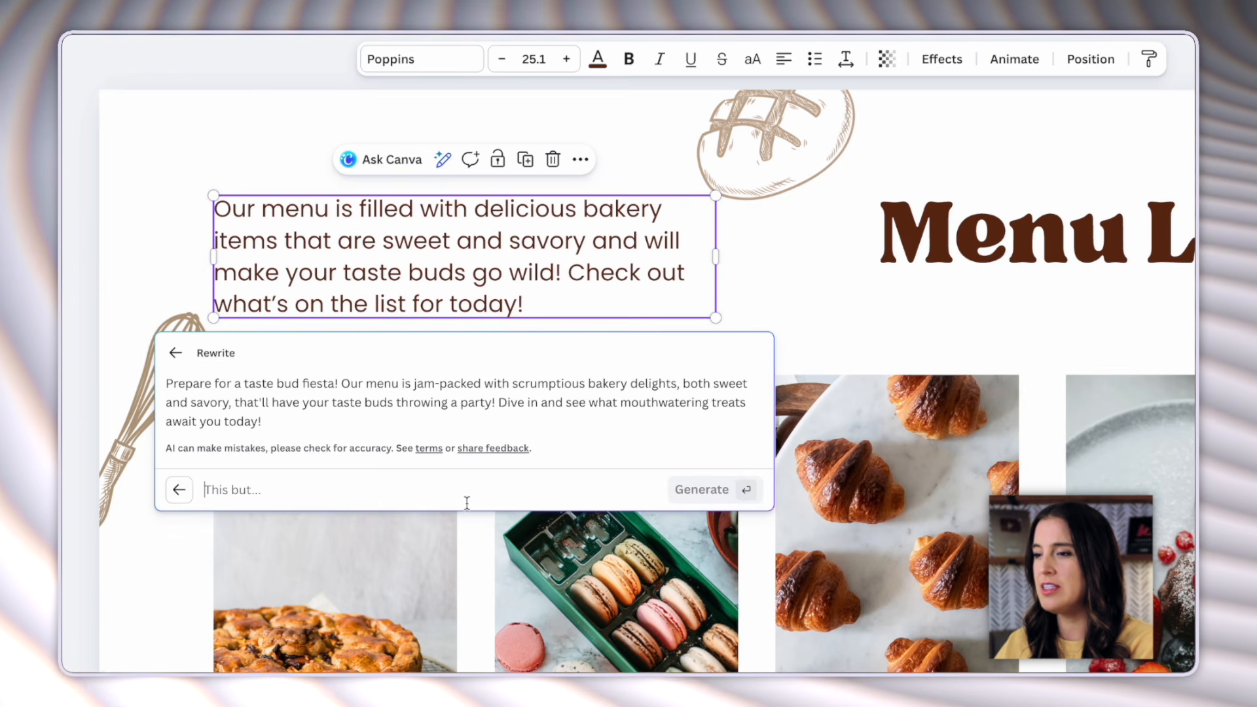
pyautogui.write('This but more geared tow')
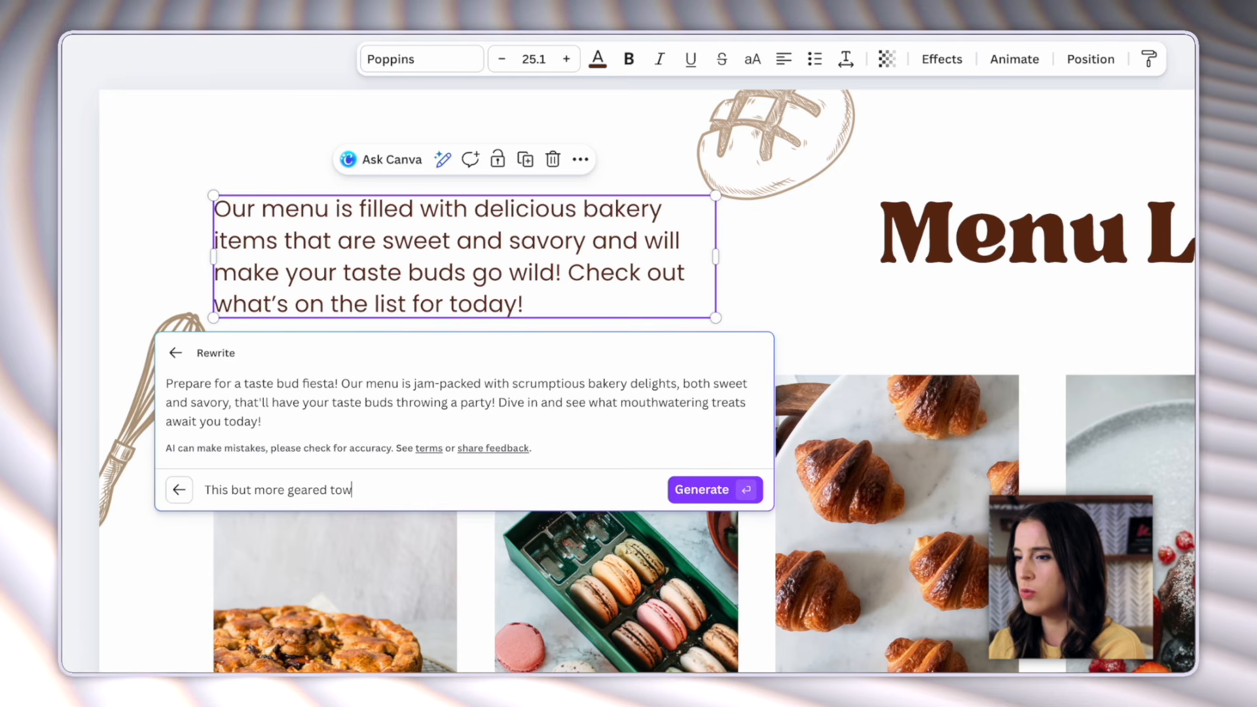
pyautogui.write('ards a Gen Z audience')
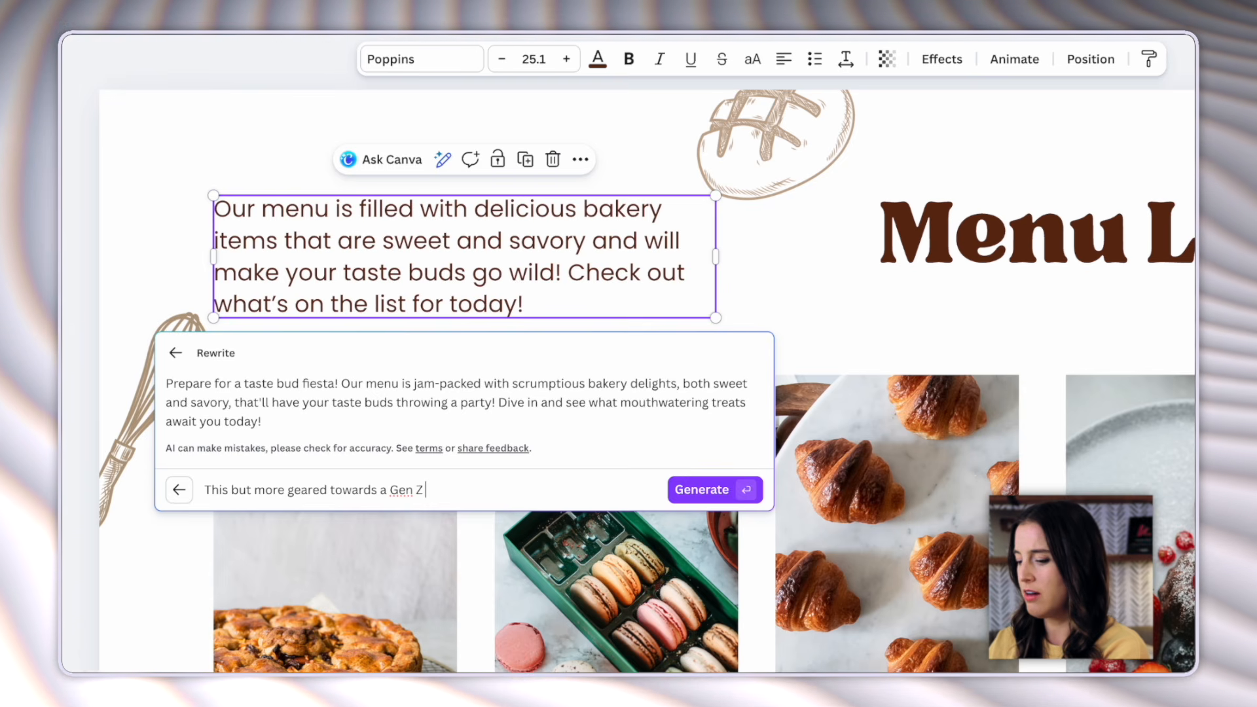
pyautogui.click(728, 494)
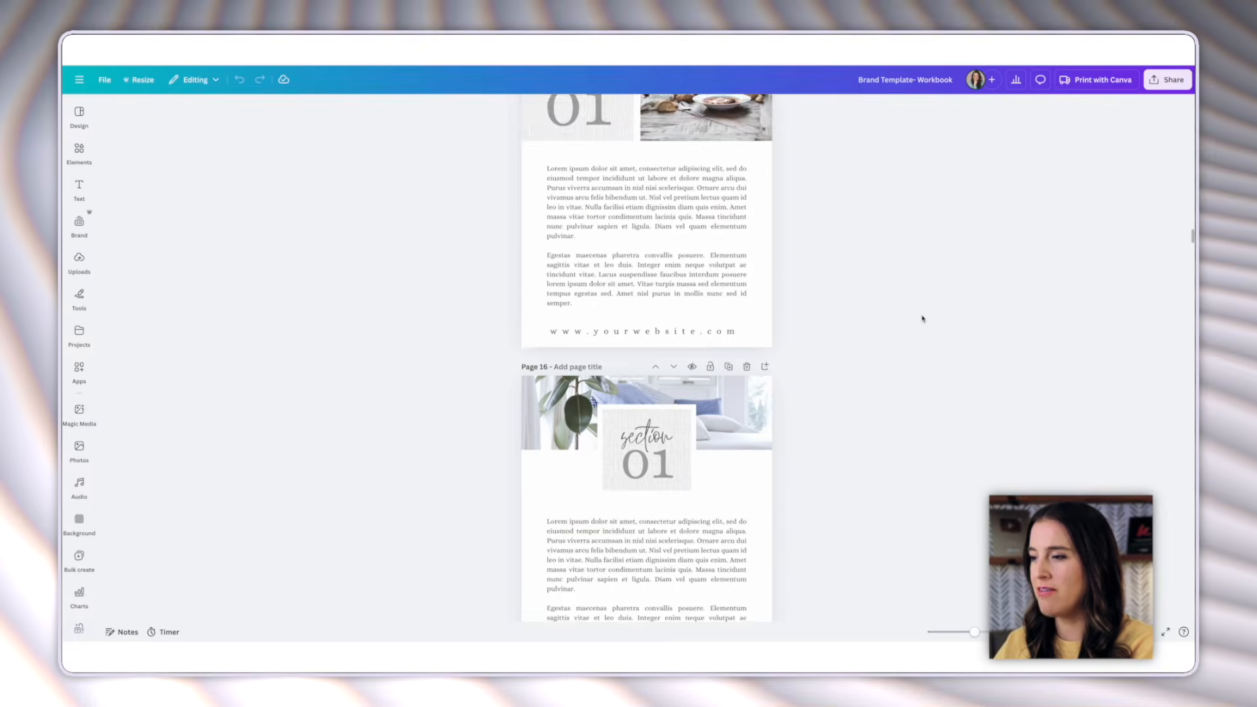
# - Duplicate page 15, the section 01 page with the dining-table photo, in the workbook template
pyautogui.scroll(-7, 922, 319)
pyautogui.scroll(9, 922, 319)
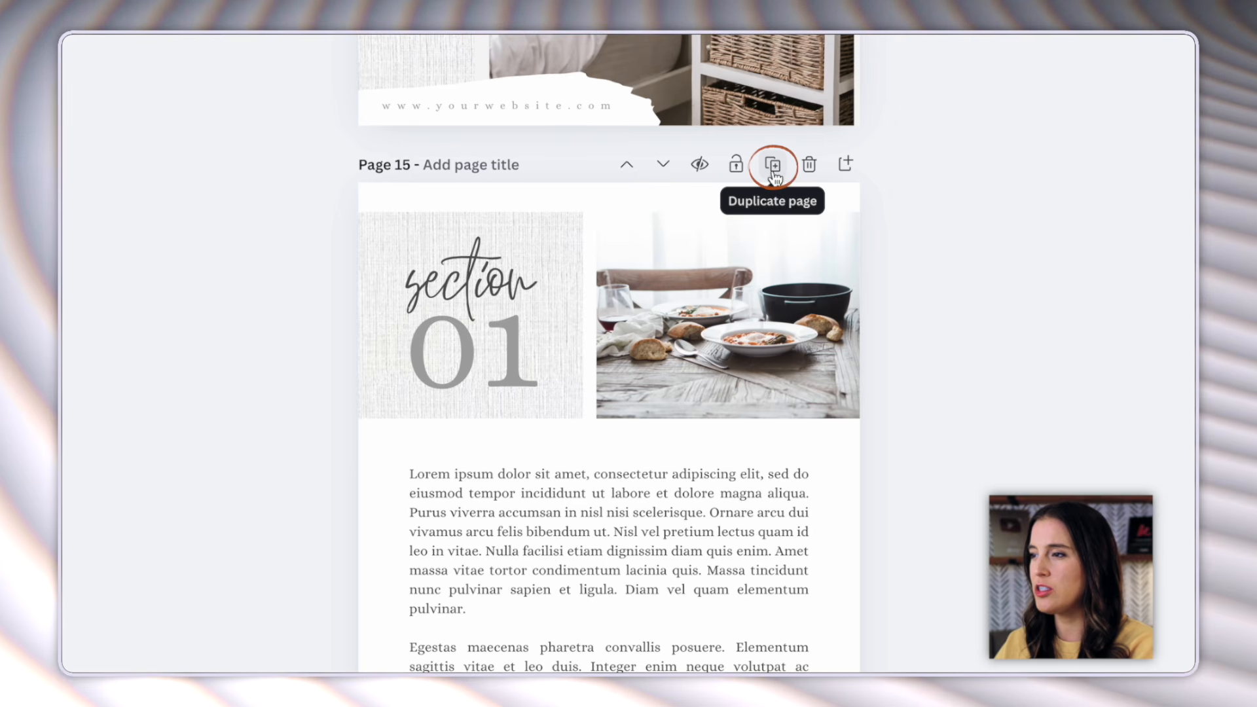
pyautogui.click(773, 167)
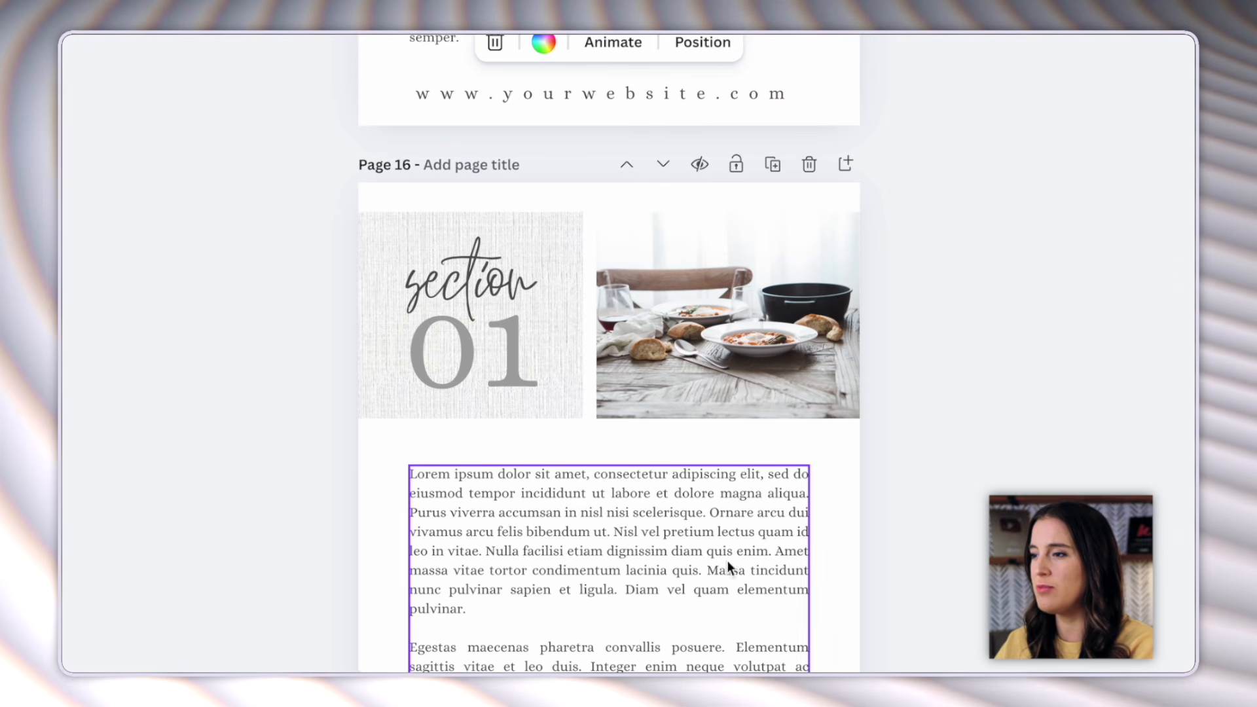
# - Replace the dining-table photo on the duplicated page 16 with the recently used photo of a coffee cup in a blurred café
pyautogui.scroll(5, 979, 450)
pyautogui.scroll(3, 979, 451)
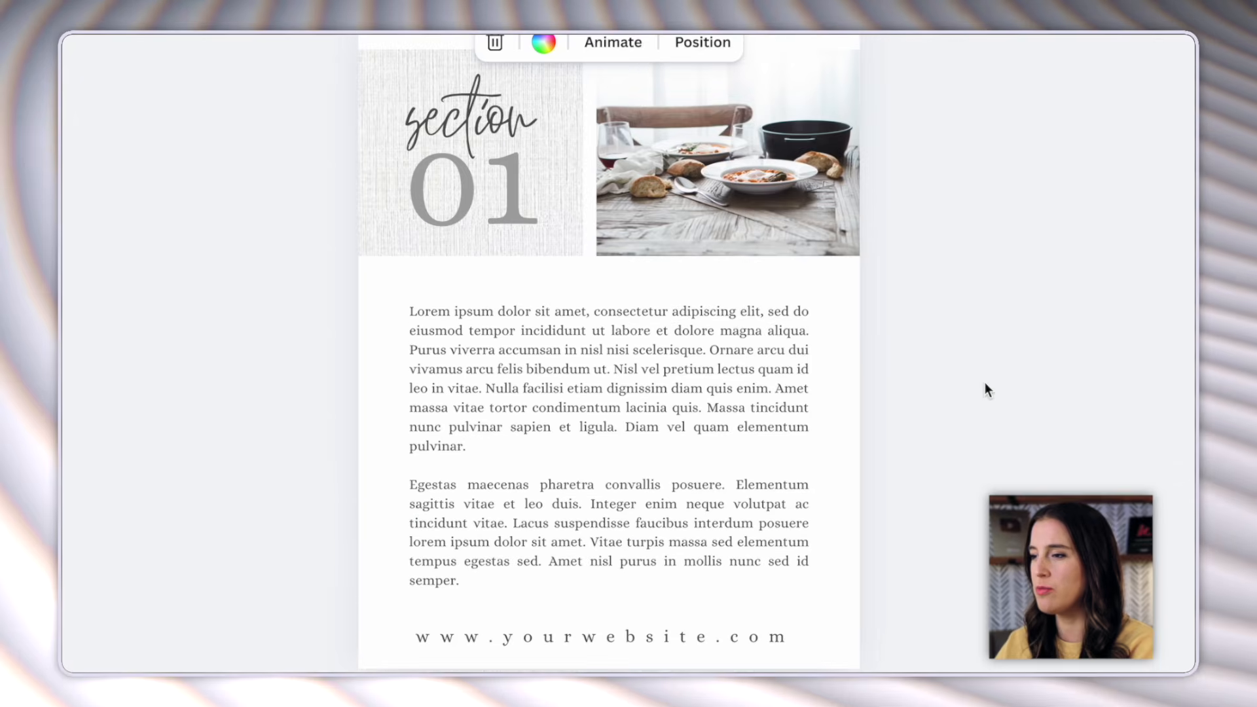
pyautogui.scroll(-5, 1036, 419)
pyautogui.click(779, 515)
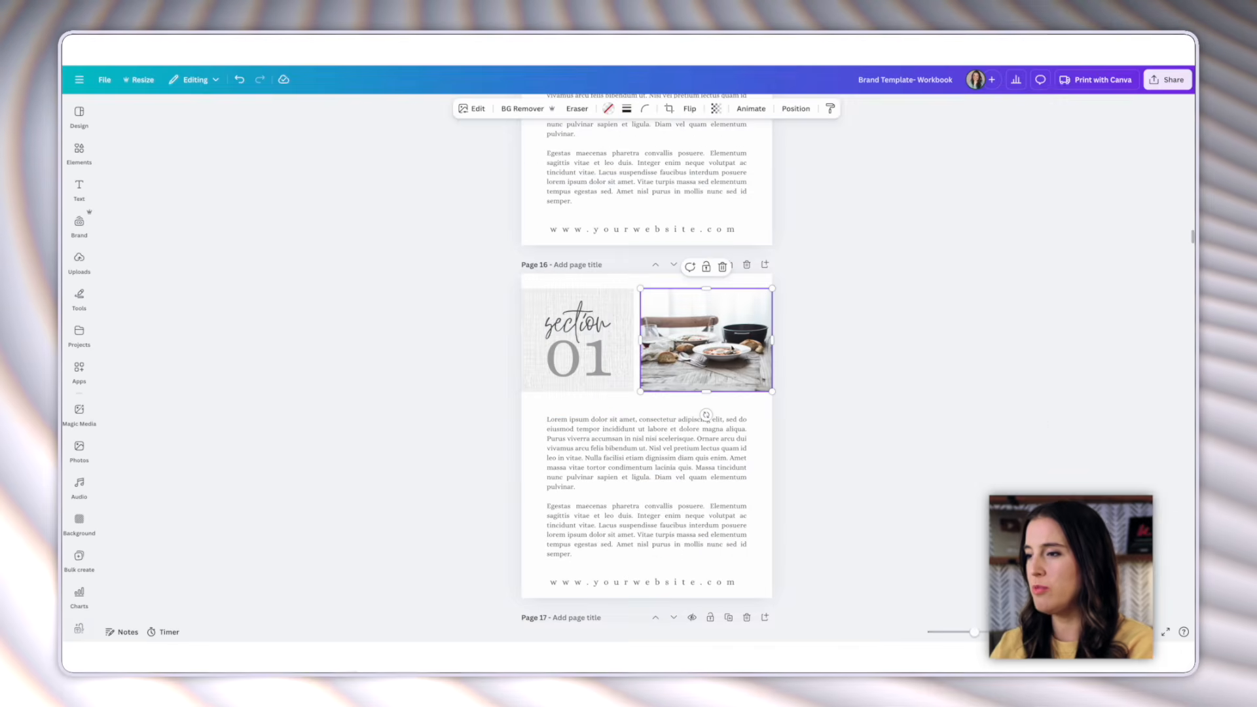
pyautogui.press('Delete')
pyautogui.click(79, 152)
pyautogui.moveTo(203, 265); pyautogui.dragTo(797, 339)
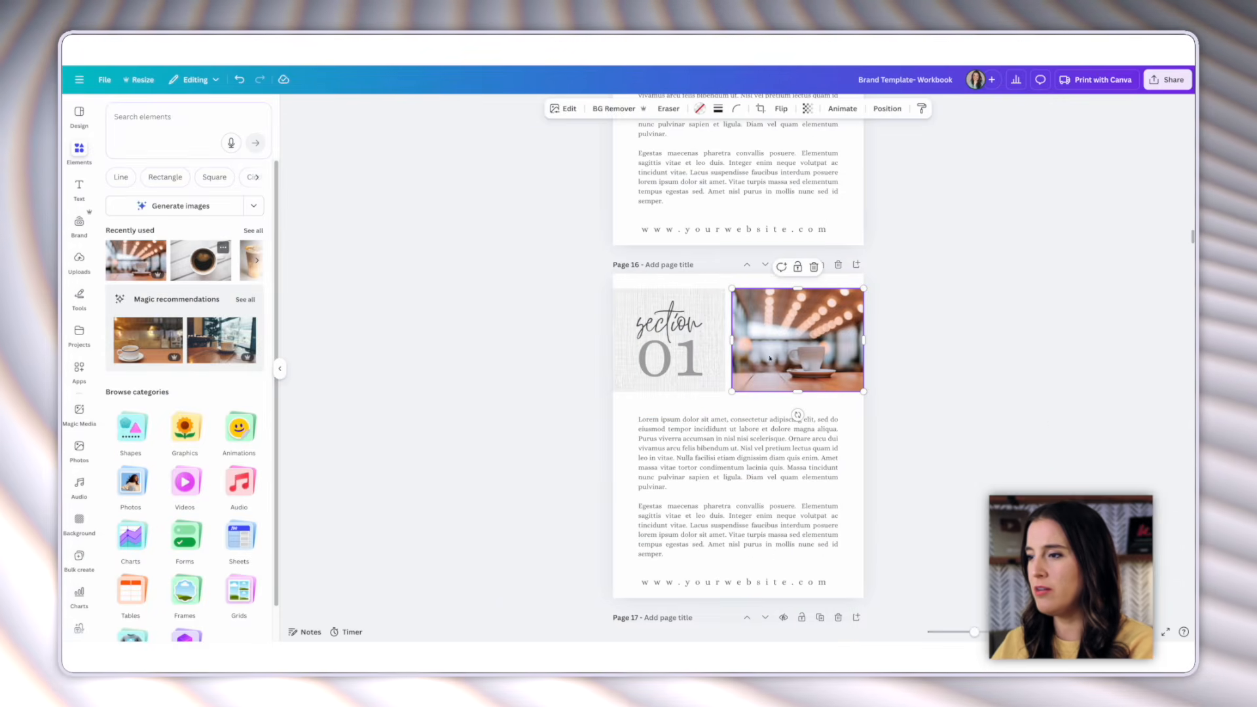
# - Change the section number on page 16 to 02 and select the body text beneath it
pyautogui.click(668, 354)
pyautogui.moveTo(707, 353)
pyautogui.mouseDown()
pyautogui.moveTo(674, 354)
pyautogui.moveTo(723, 354)
pyautogui.mouseUp()
pyautogui.click(708, 442)
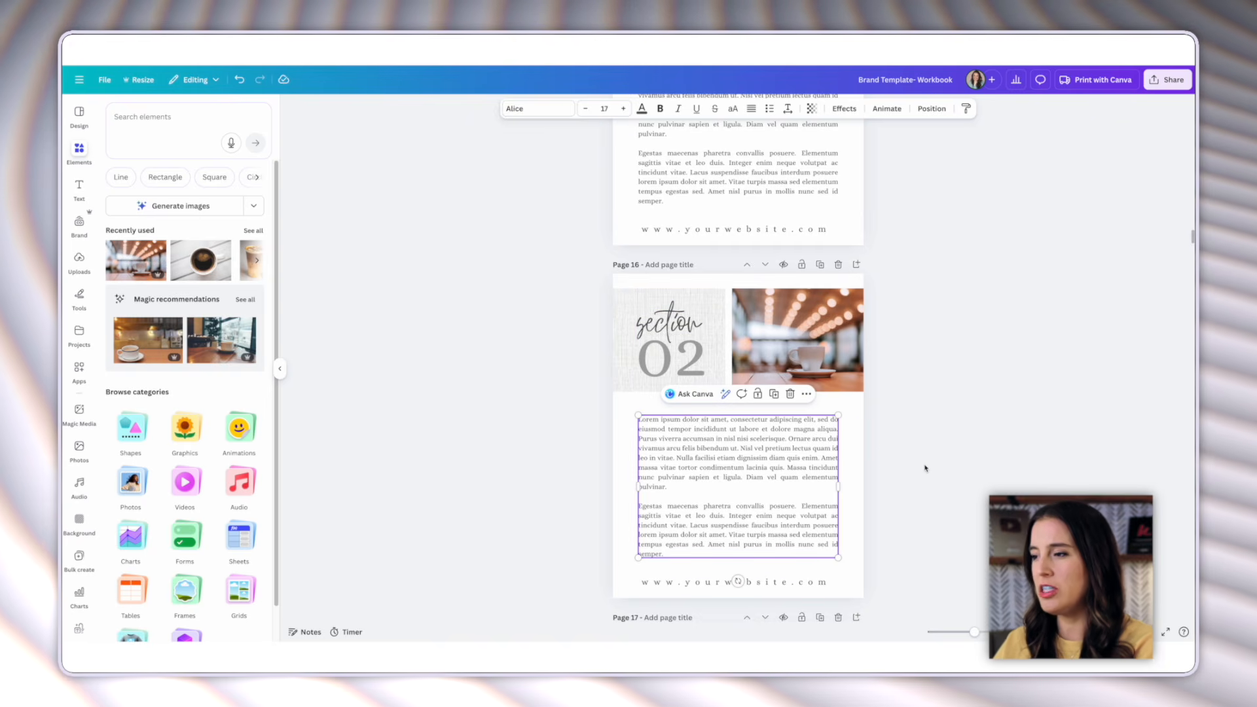
pyautogui.scroll(2, 931, 467)
pyautogui.scroll(-2, 932, 467)
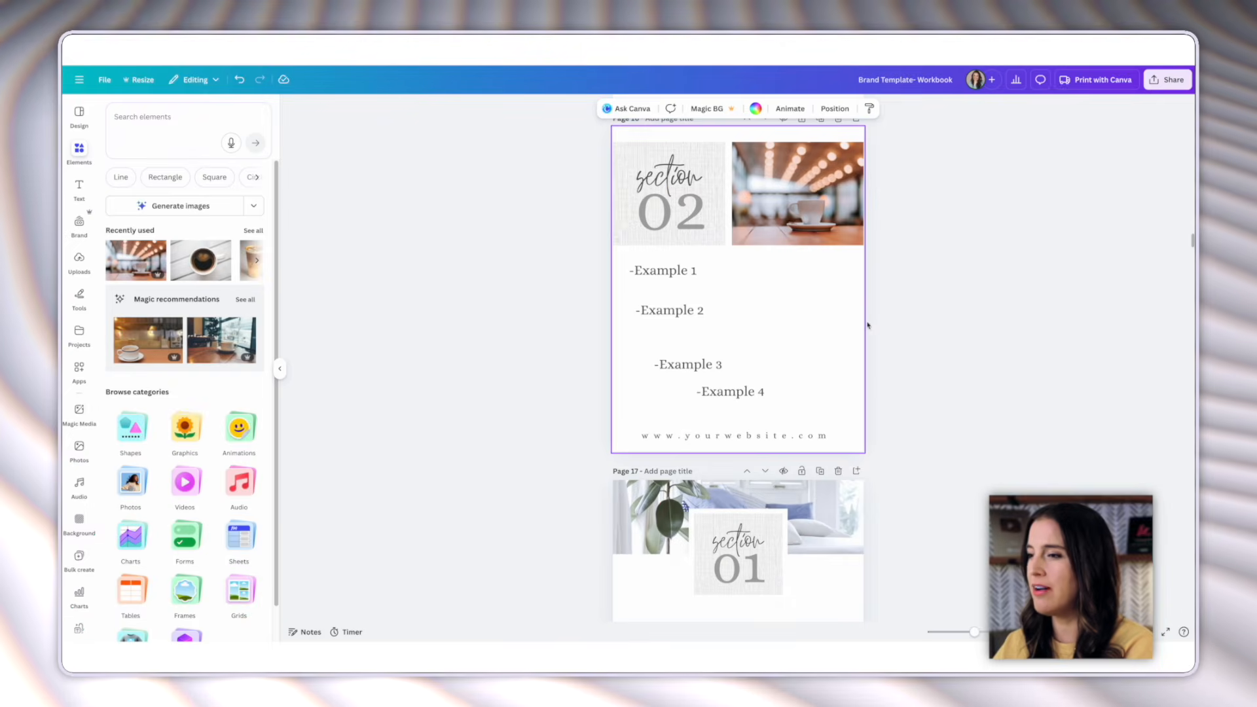
# - Reposition the lower example lines on page 16 by hand, using the alignment and spacing guides on Example 3
pyautogui.moveTo(722, 371)
pyautogui.mouseDown()
pyautogui.moveTo(713, 338)
pyautogui.moveTo(696, 338)
pyautogui.moveTo(715, 391)
pyautogui.moveTo(727, 375)
pyautogui.mouseUp()
pyautogui.click(662, 332)
pyautogui.moveTo(662, 332); pyautogui.dragTo(656, 341)
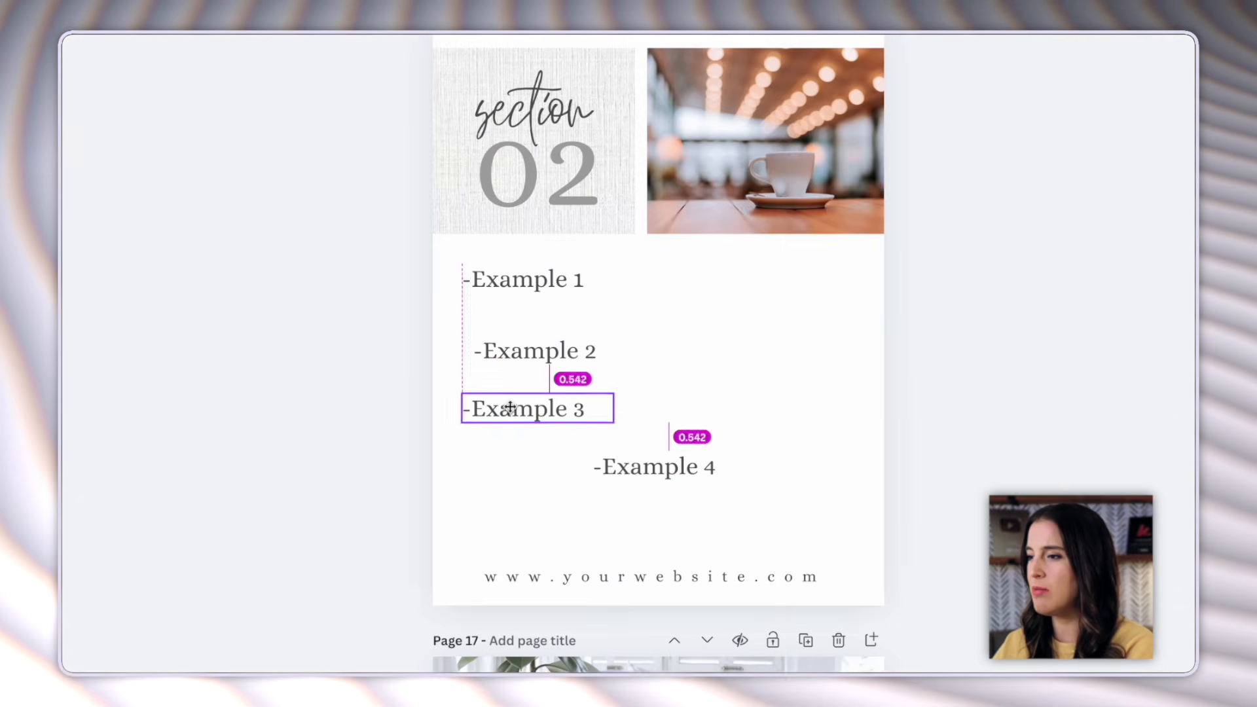
pyautogui.moveTo(509, 407); pyautogui.dragTo(529, 419)
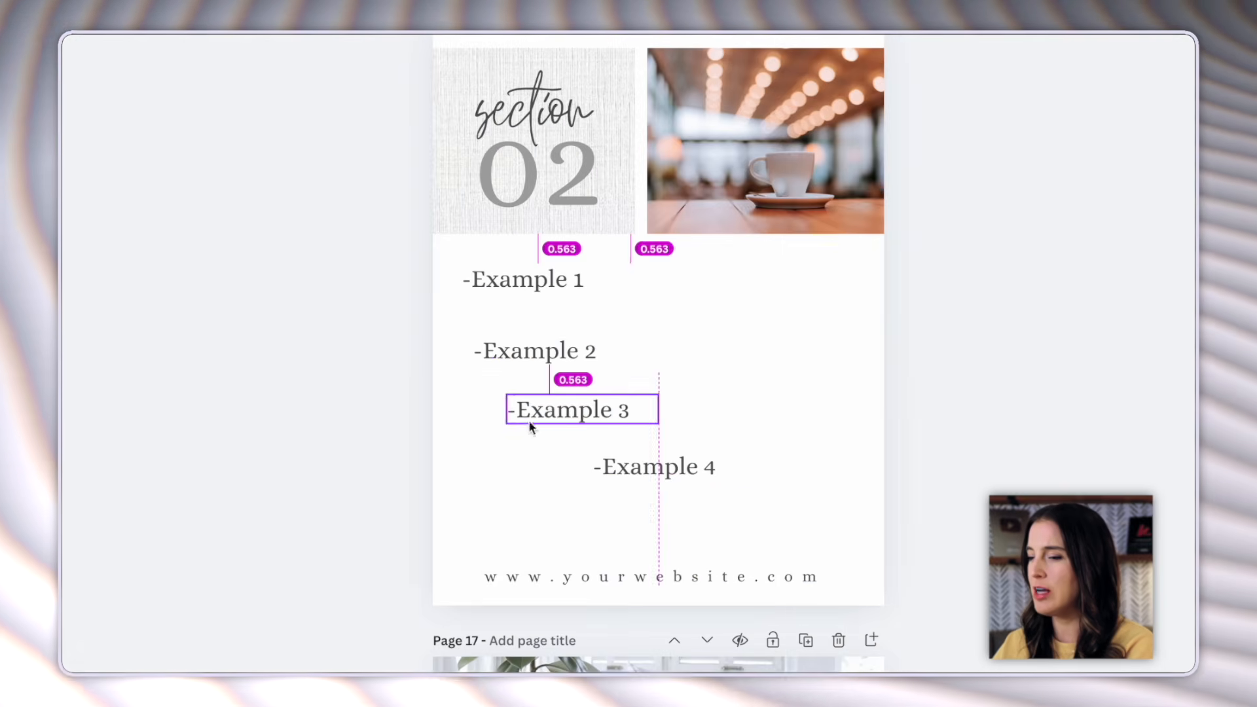
# - Select the four scattered example lines and align and space them evenly with Tidy up
pyautogui.click(732, 509)
pyautogui.moveTo(446, 250); pyautogui.dragTo(732, 518)
pyautogui.moveTo(731, 519); pyautogui.dragTo(732, 519)
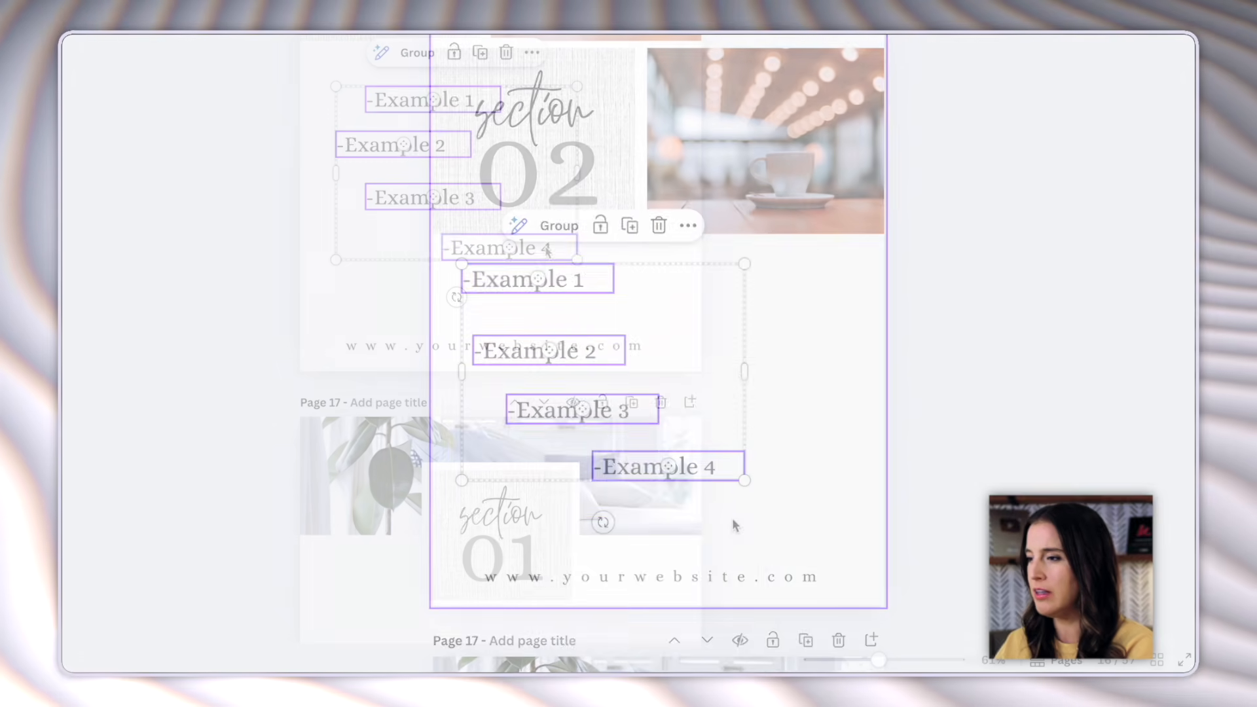
pyautogui.rightClick(547, 185)
pyautogui.moveTo(697, 508)
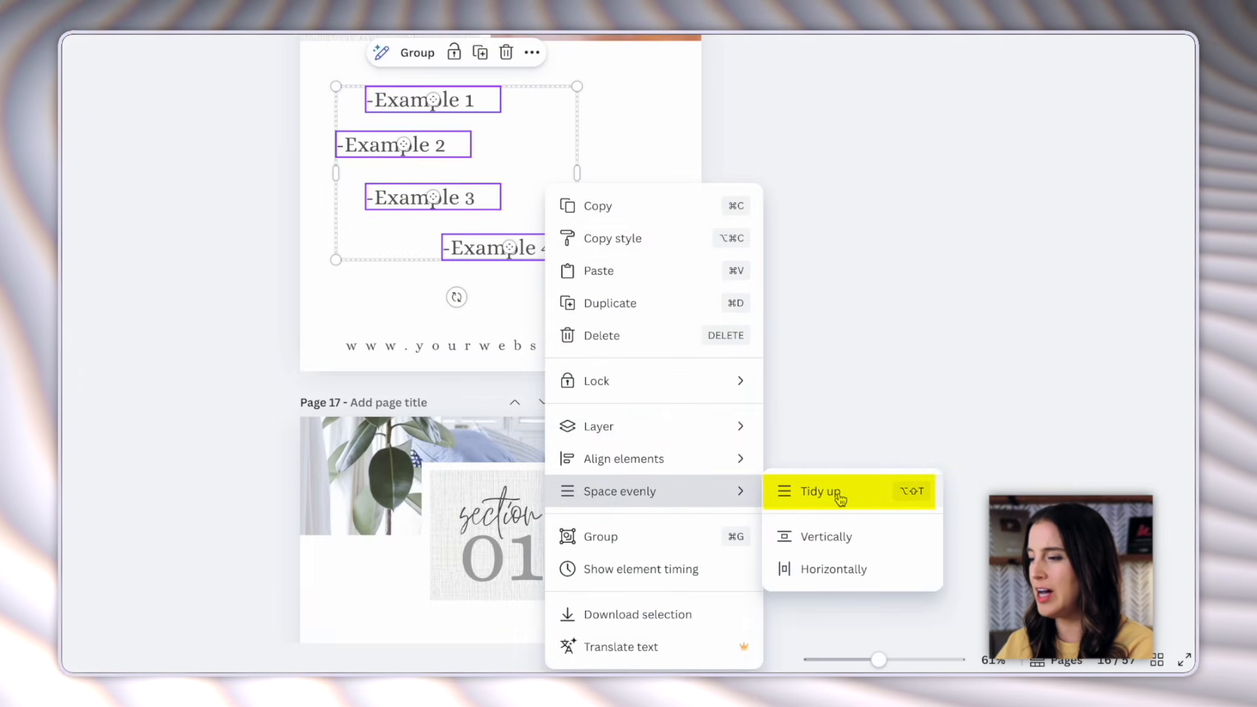
pyautogui.click(841, 497)
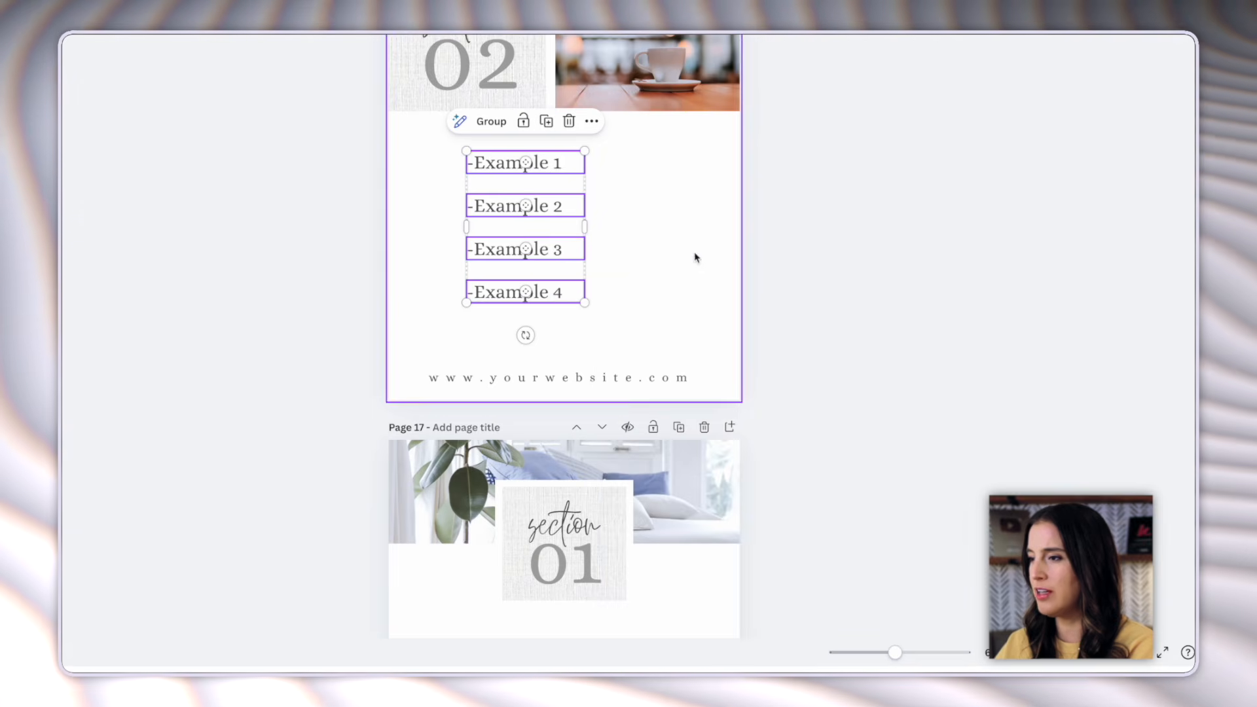
# - Group the four example lines and move the group slightly toward the page's left edge
pyautogui.click(625, 244)
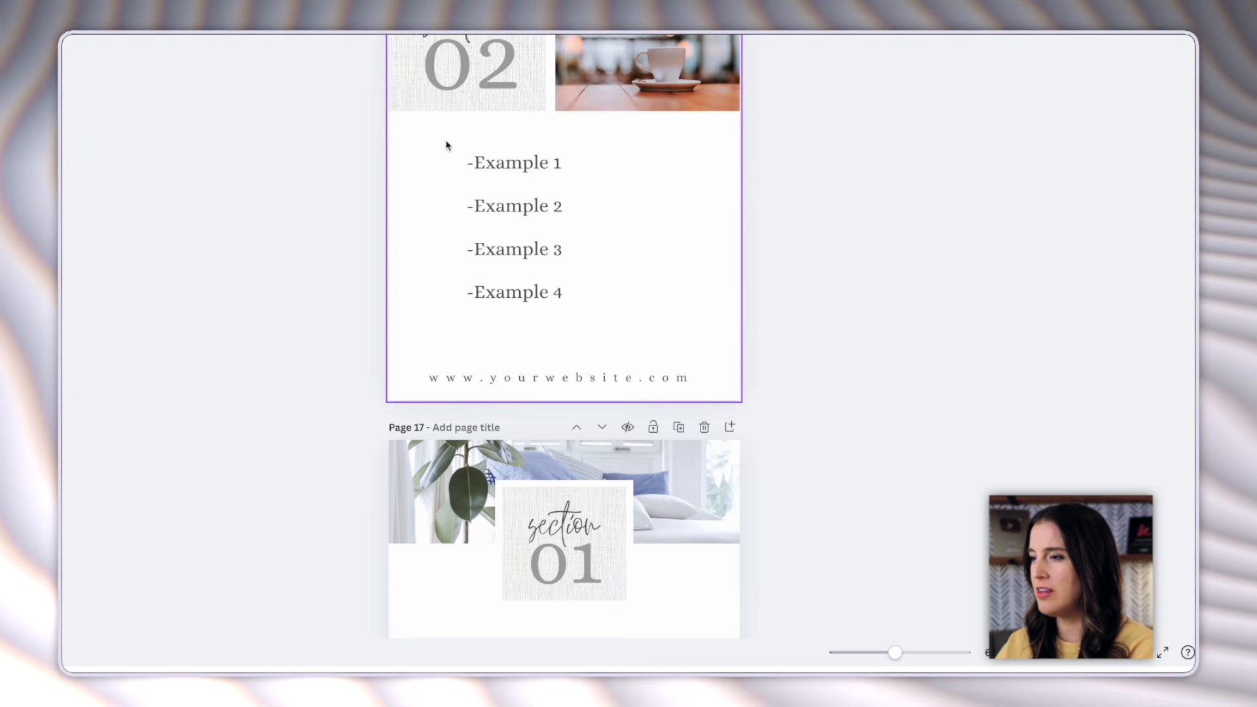
pyautogui.moveTo(446, 140); pyautogui.dragTo(590, 348)
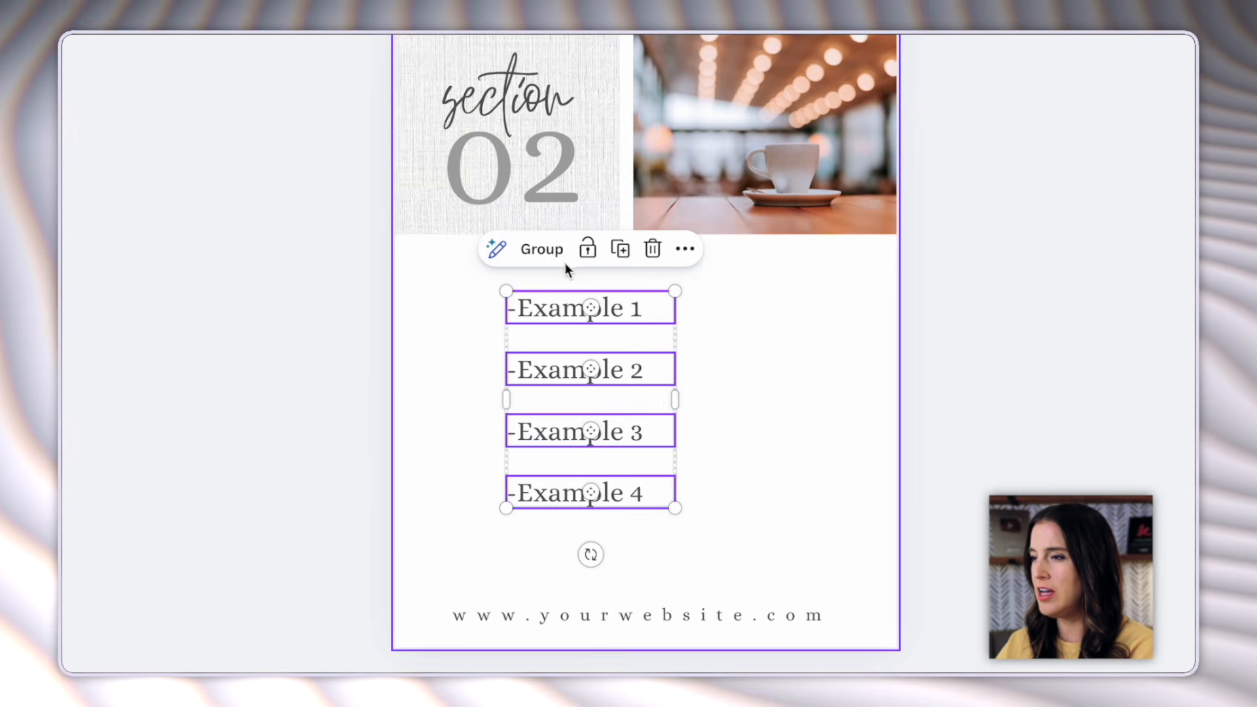
pyautogui.click(543, 255)
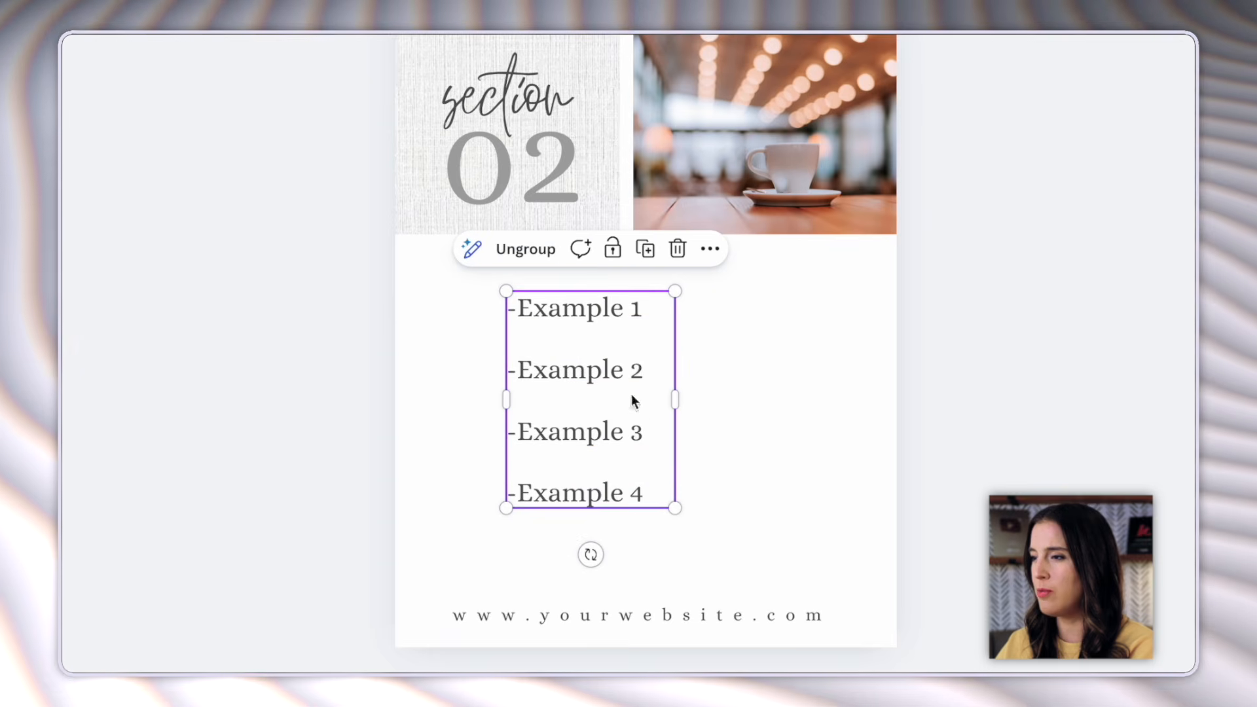
pyautogui.moveTo(572, 340); pyautogui.dragTo(504, 328)
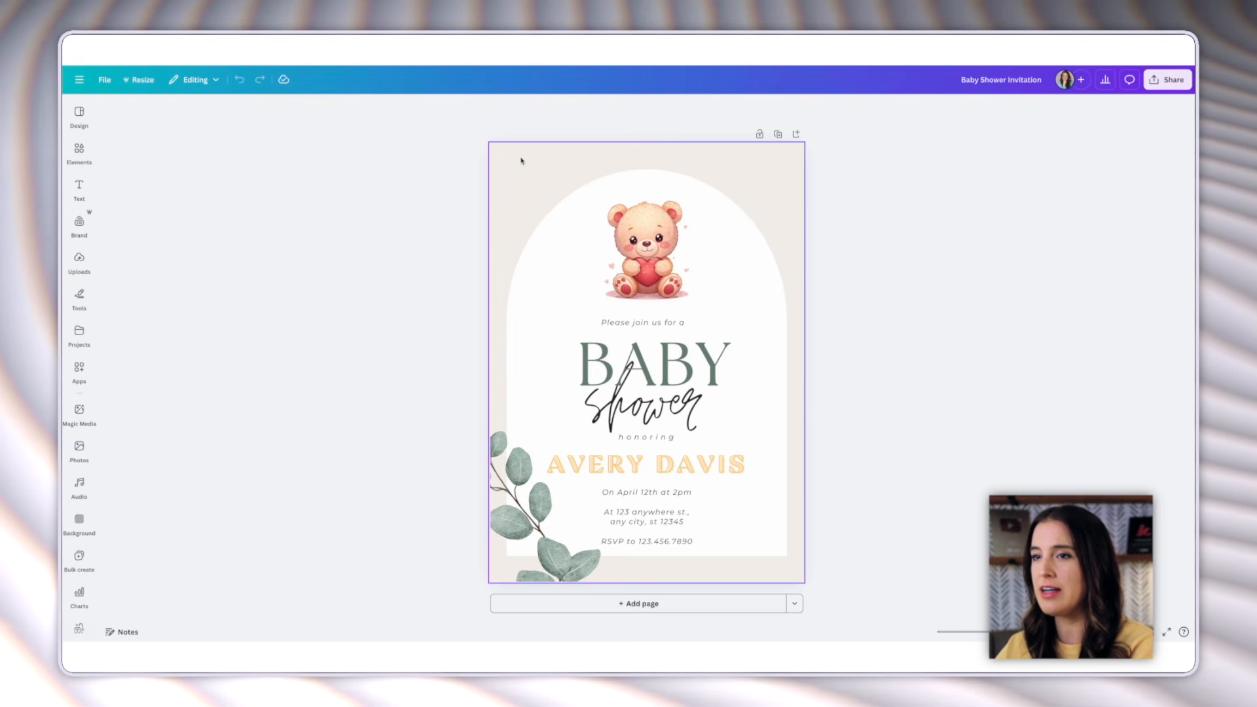
# - Create a copy of the baby shower invitation resized to a custom 4 × 6 in and open it
pyautogui.click(142, 81)
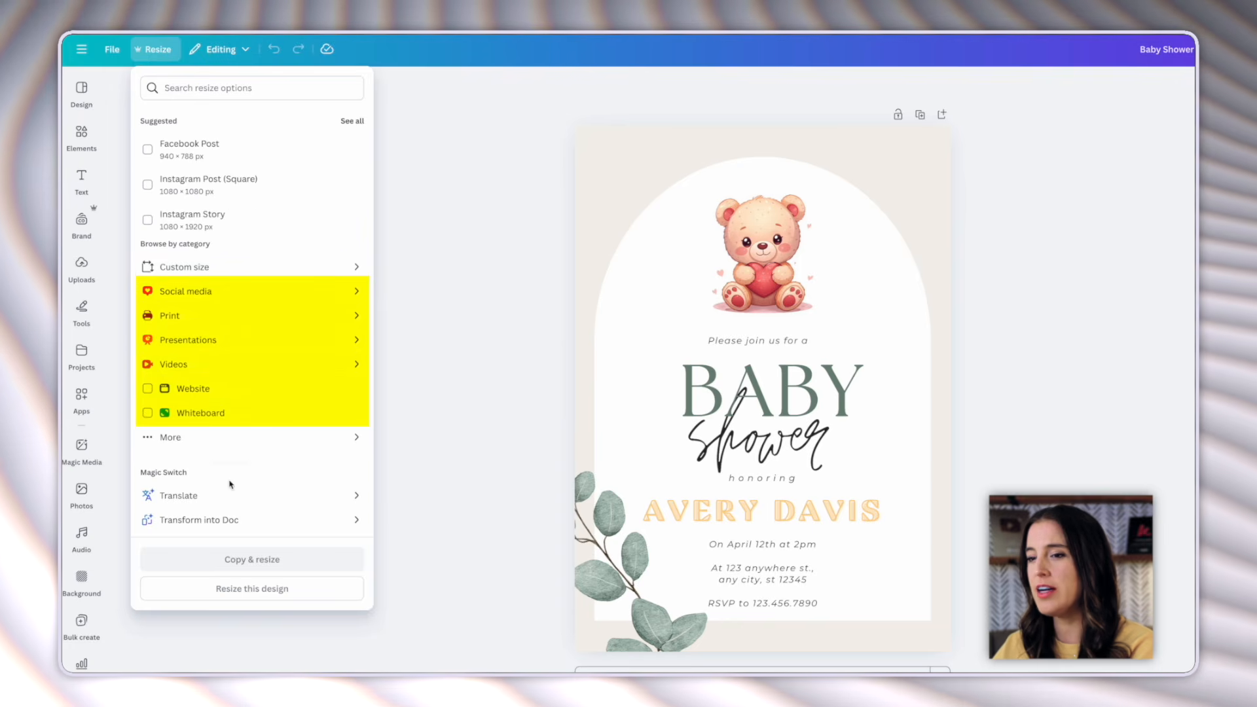
pyautogui.click(187, 273)
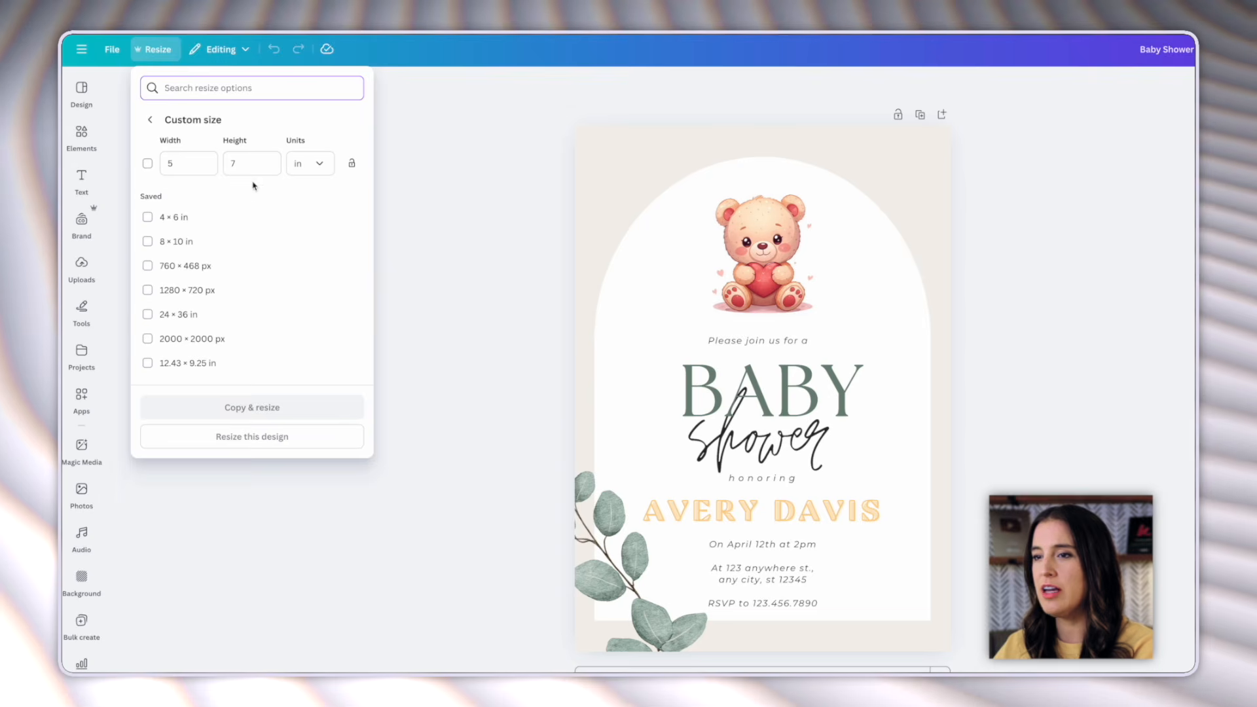
pyautogui.click(191, 166)
pyautogui.write('4')
pyautogui.press('Tab')
pyautogui.write('6')
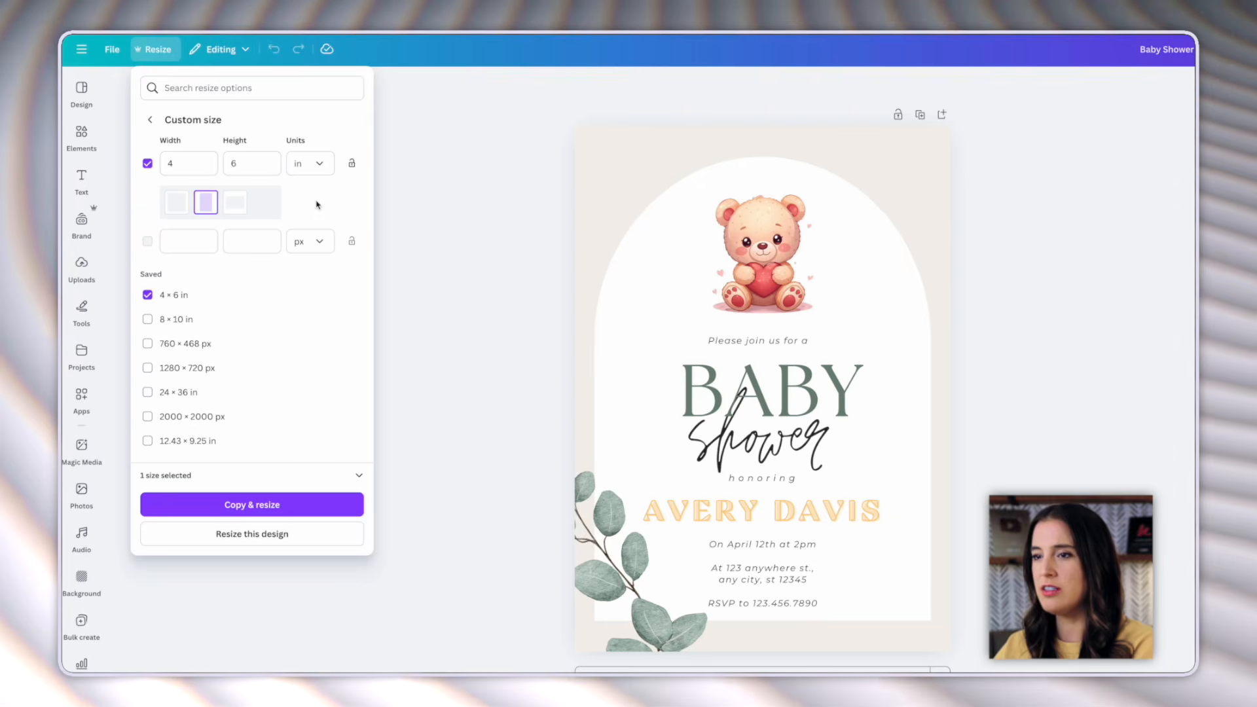
pyautogui.click(296, 515)
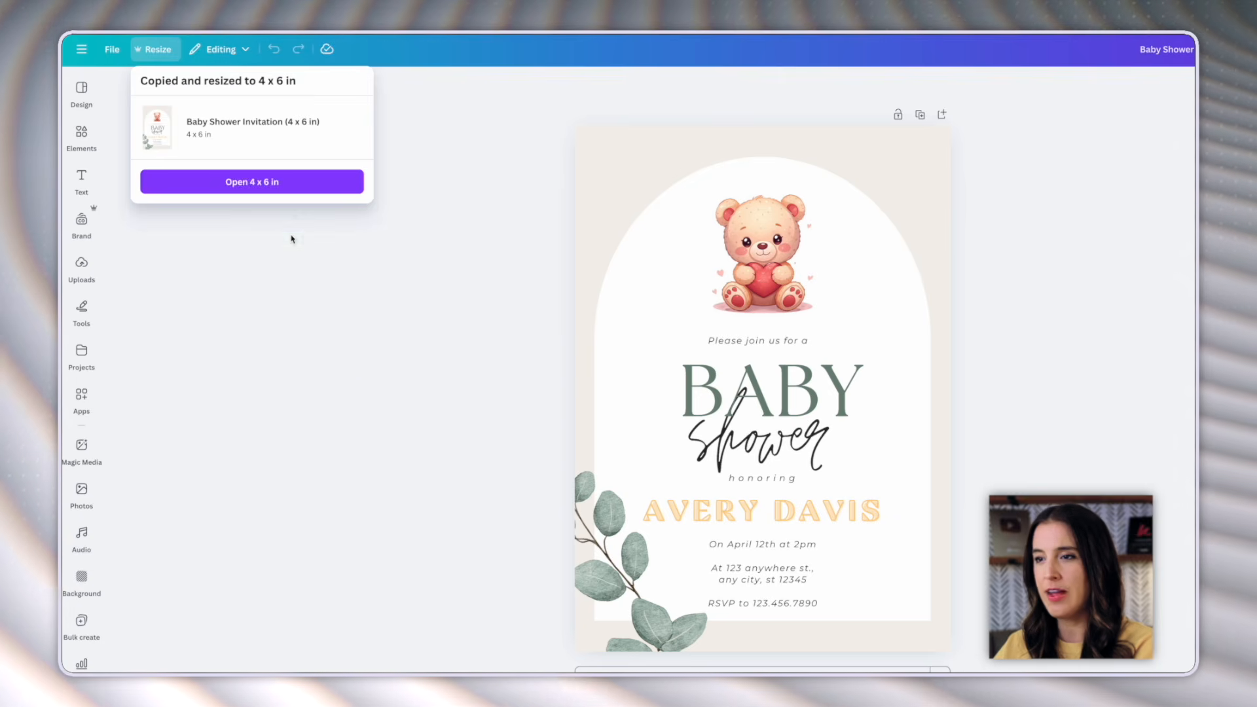
pyautogui.click(275, 183)
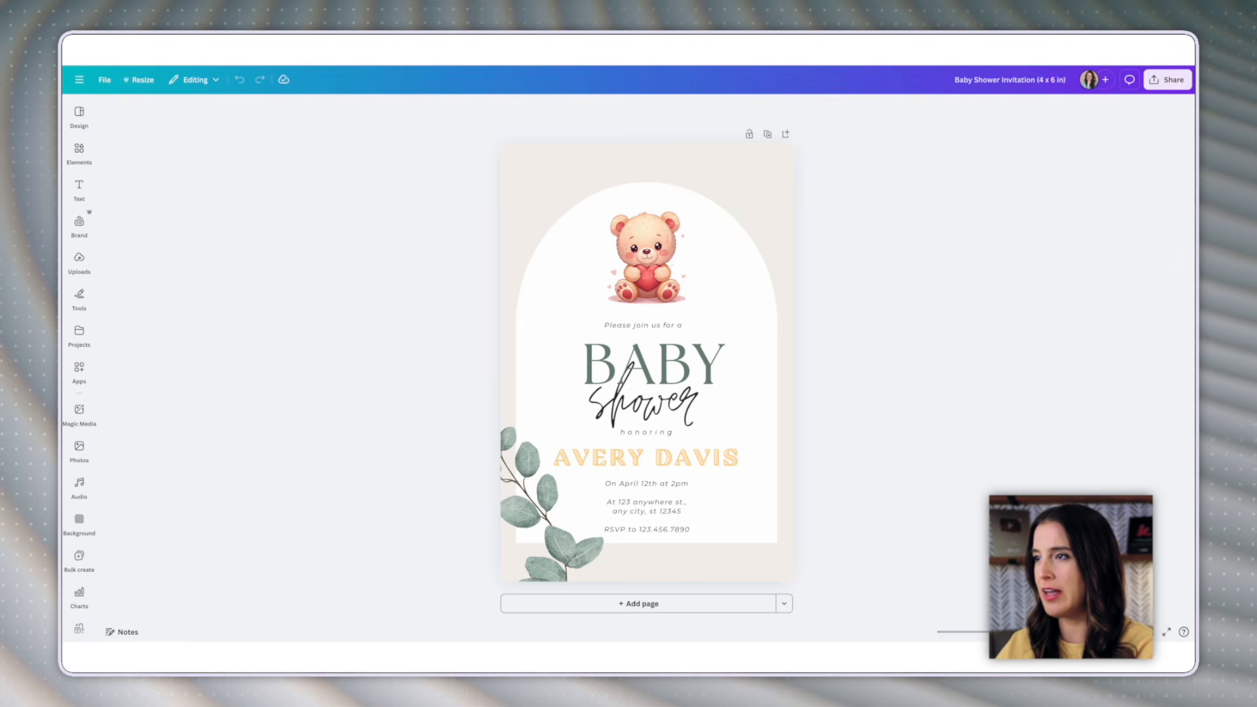
# - Close the 4 × 6 in copy and return to the original baby shower invitation, dismissing the resize results
pyautogui.hotkey('ctrl', 'w')
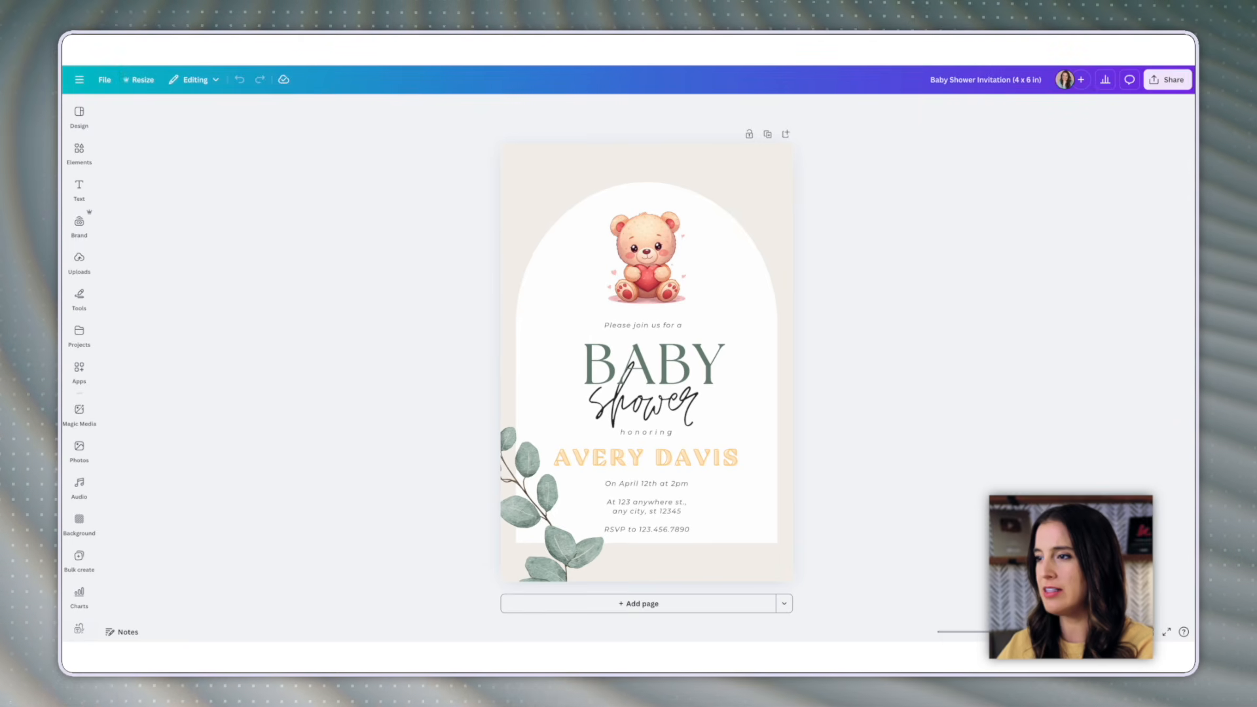
pyautogui.hotkey('ctrl', 'w')
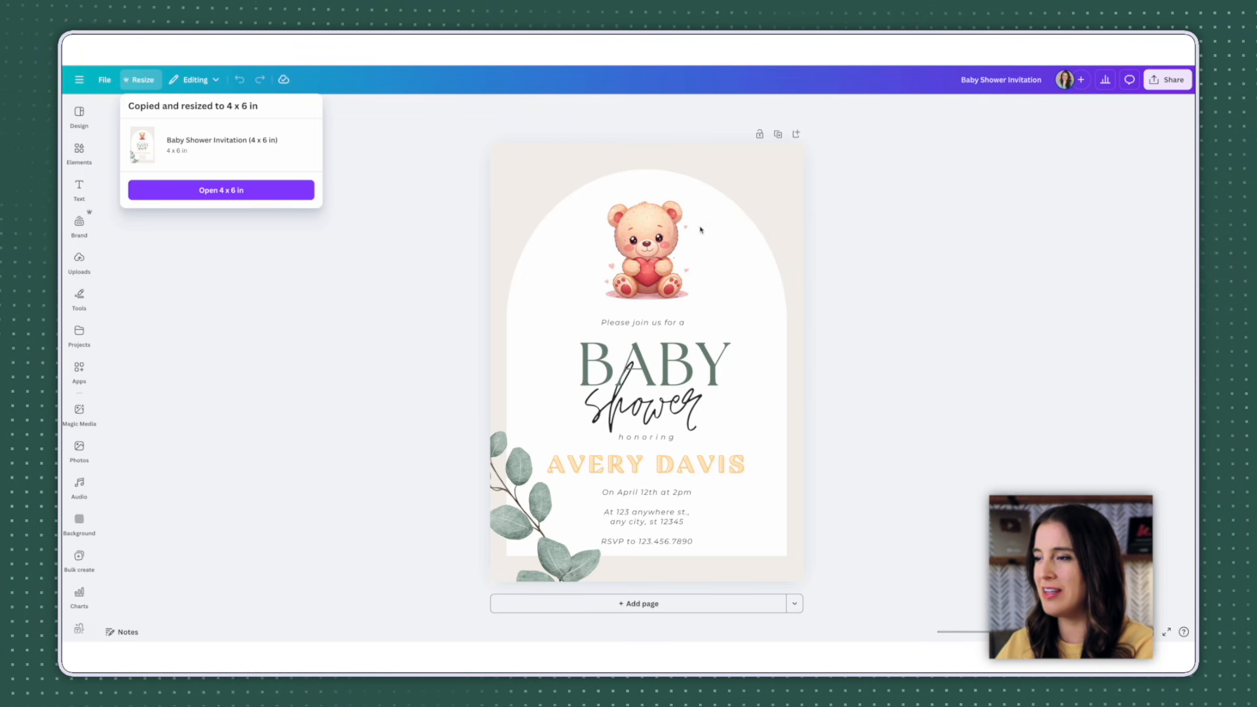
pyautogui.click(740, 225)
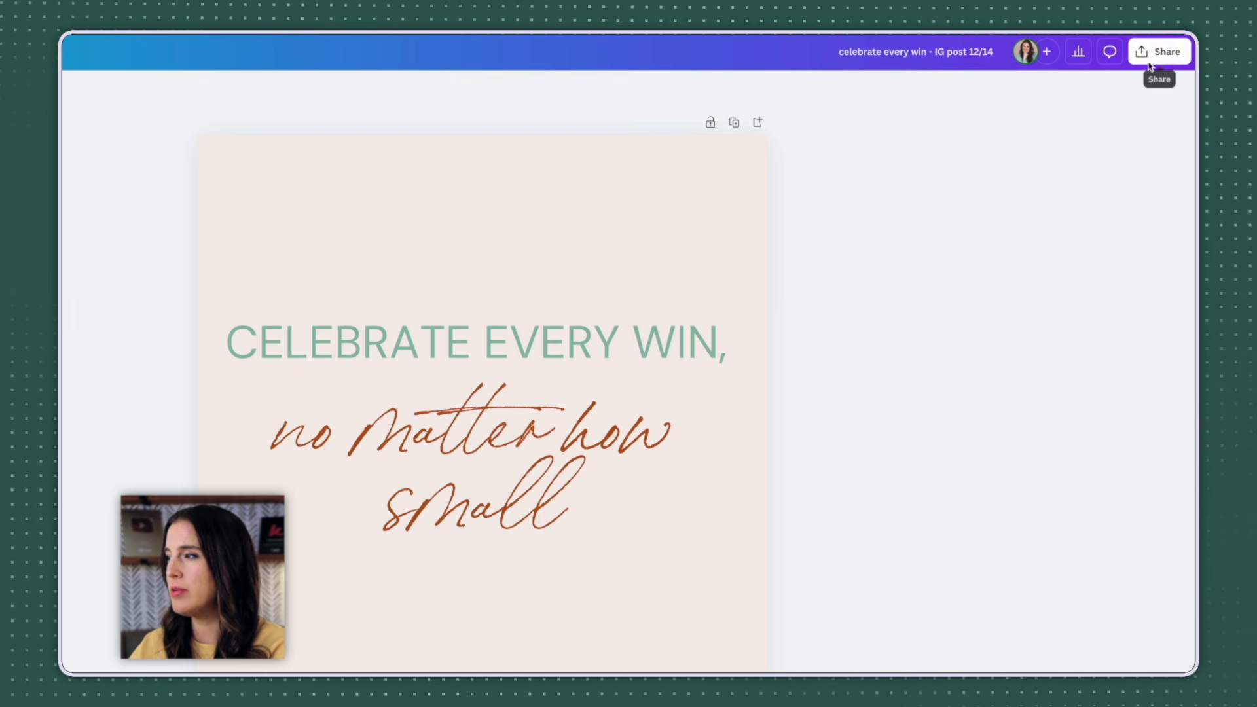
# - Show all the social publishing destinations available for the "celebrate every win" Instagram post
pyautogui.click(1152, 59)
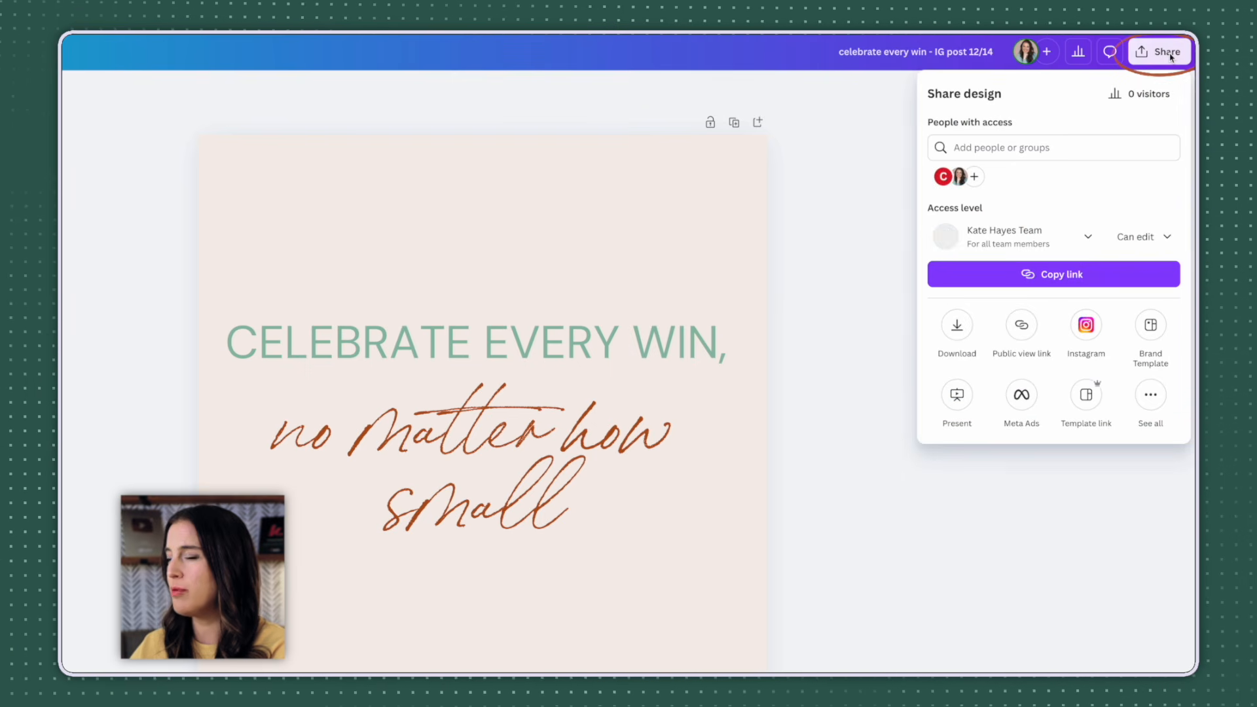
pyautogui.click(1150, 394)
pyautogui.scroll(-3, 1097, 419)
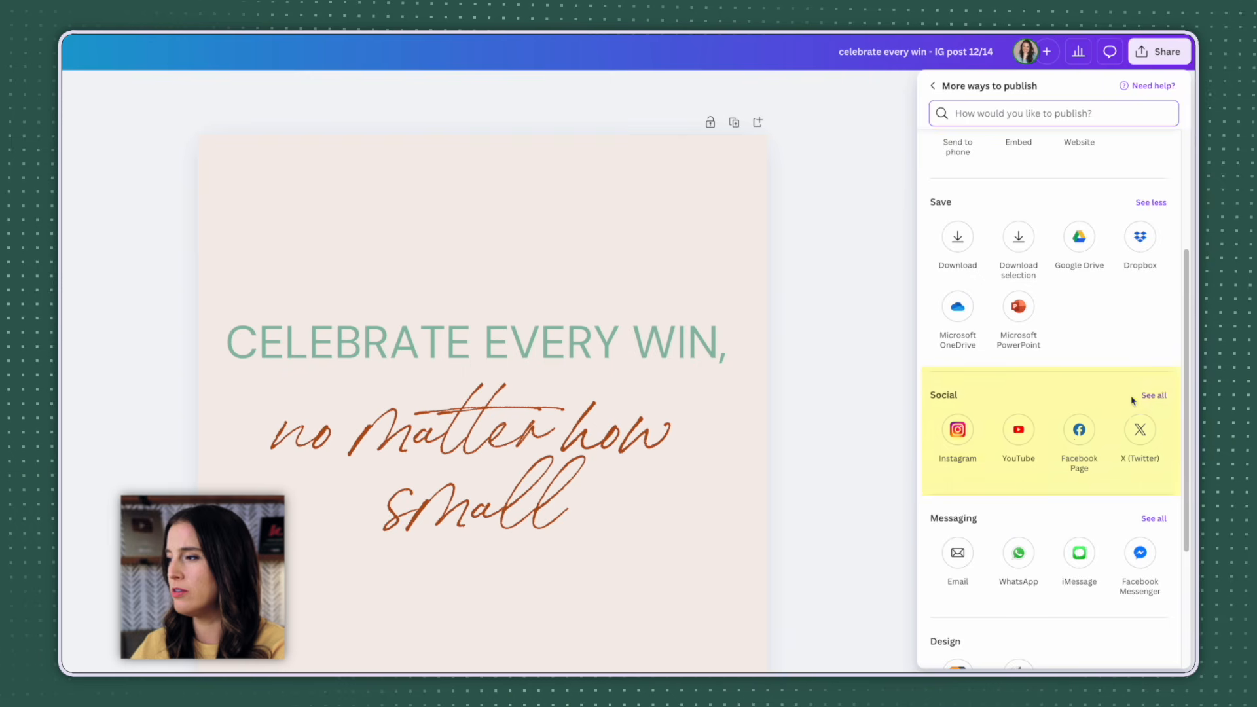
pyautogui.click(1151, 402)
pyautogui.scroll(-1, 966, 404)
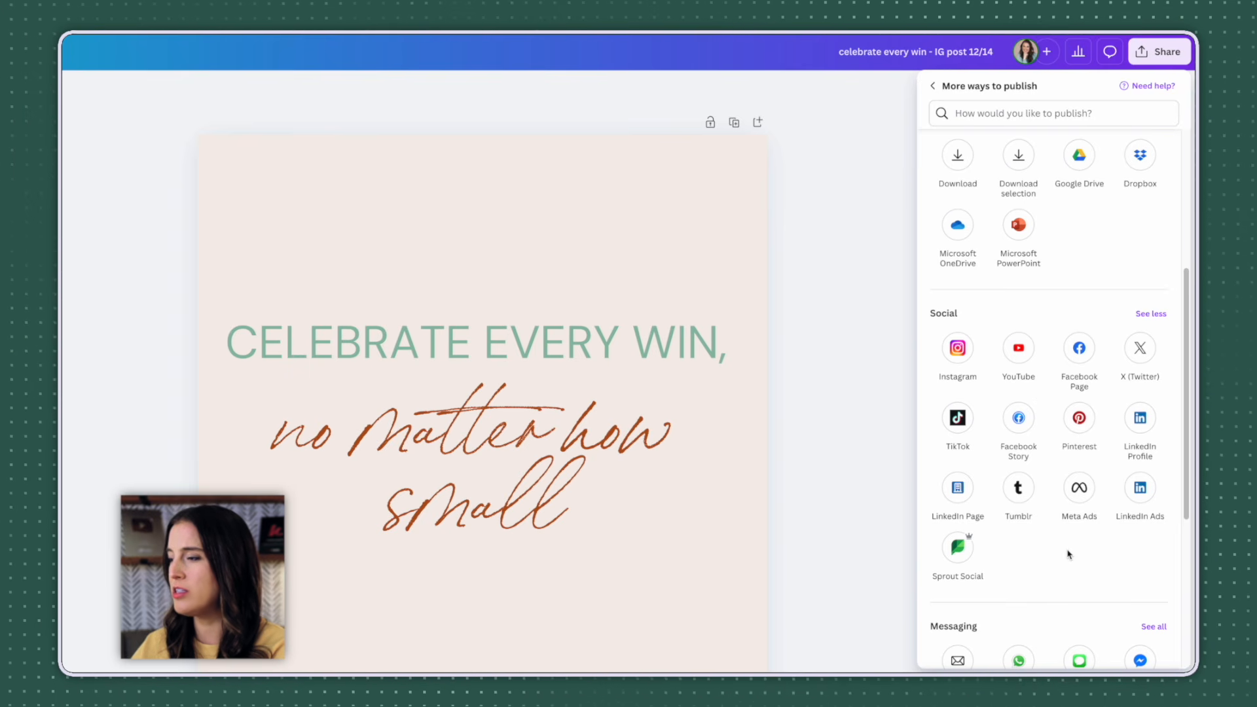
# - Choose Instagram as the publishing destination for the "celebrate every win" post
pyautogui.click(962, 365)
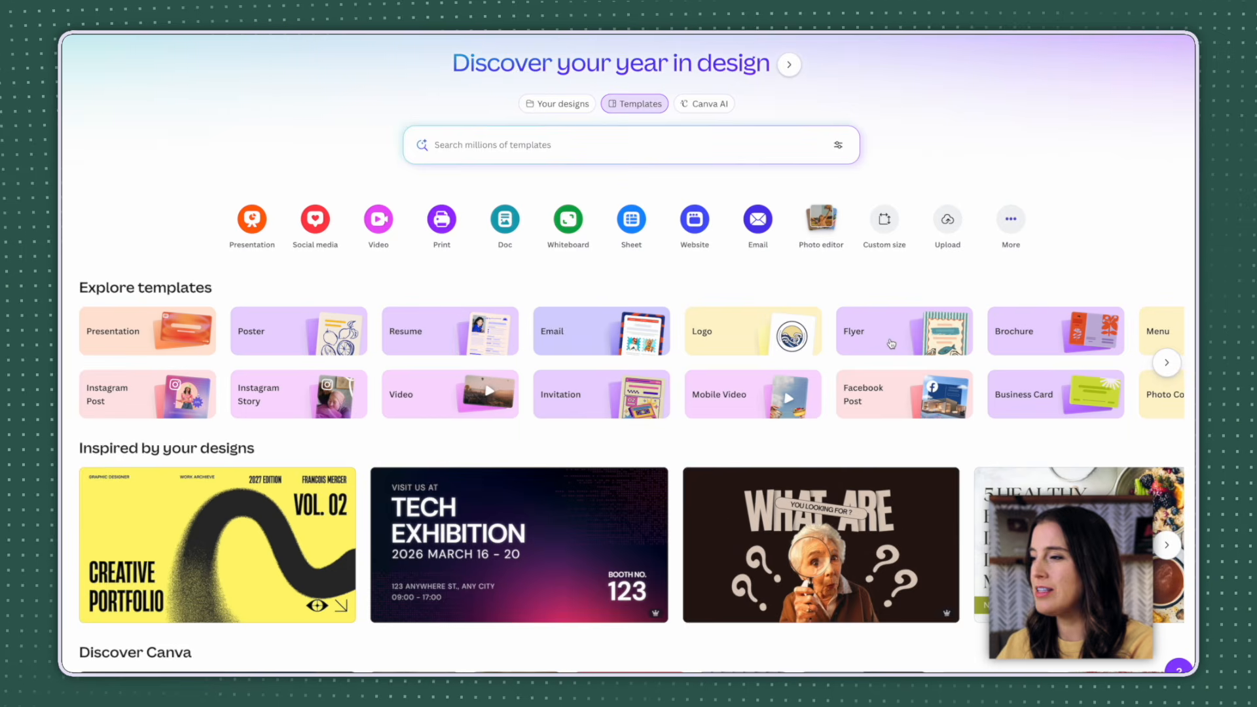
# - Search the template library for "Ebook"
pyautogui.scroll(-8, 891, 340)
pyautogui.scroll(8, 891, 340)
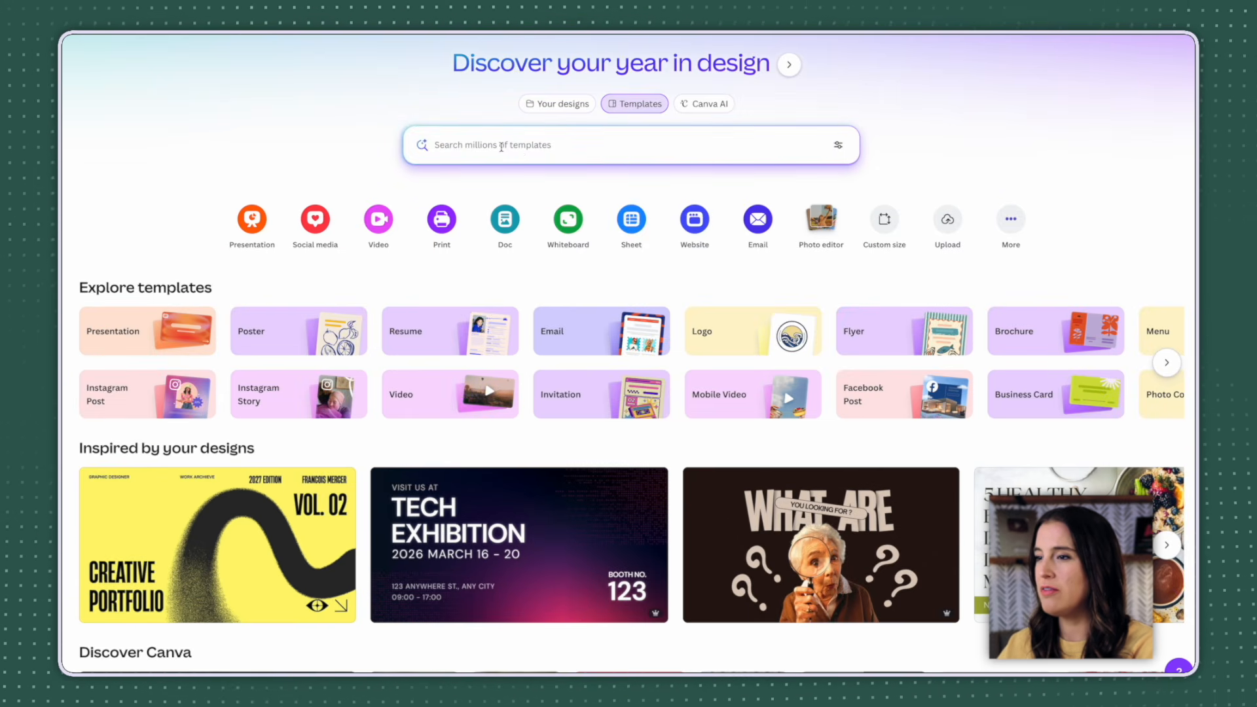
pyautogui.click(621, 146)
pyautogui.write('Ebook')
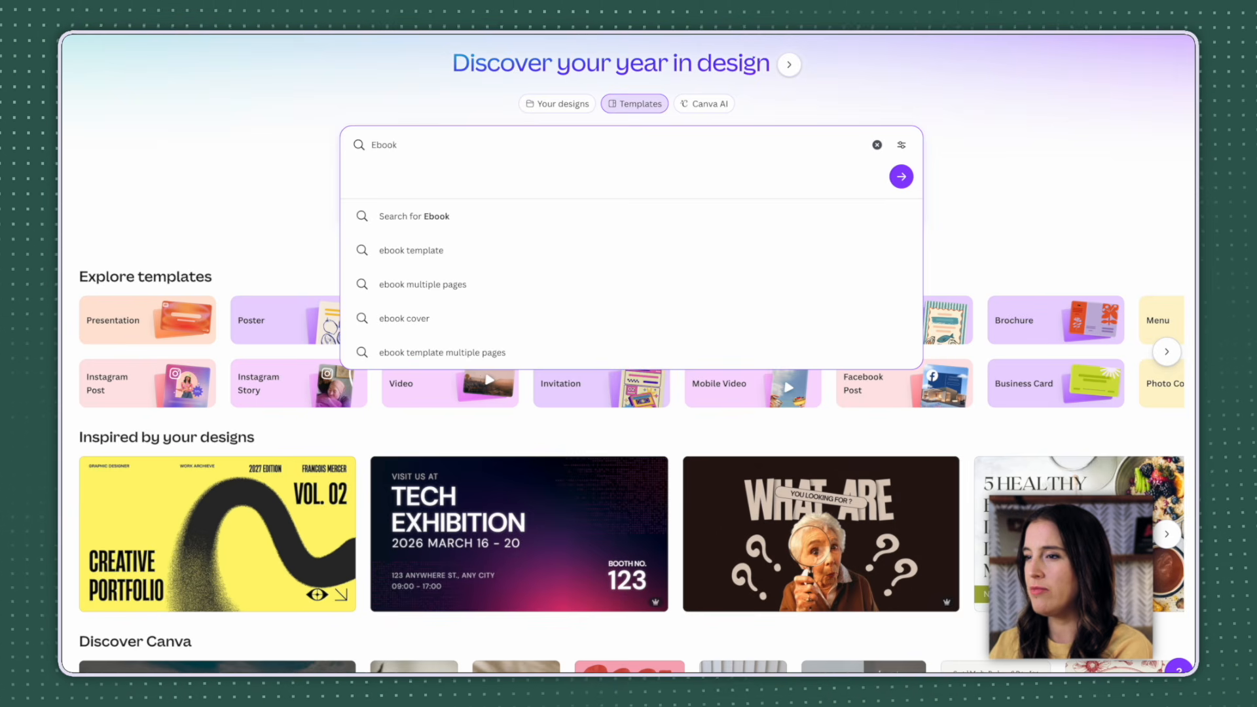
pyautogui.press('Return')
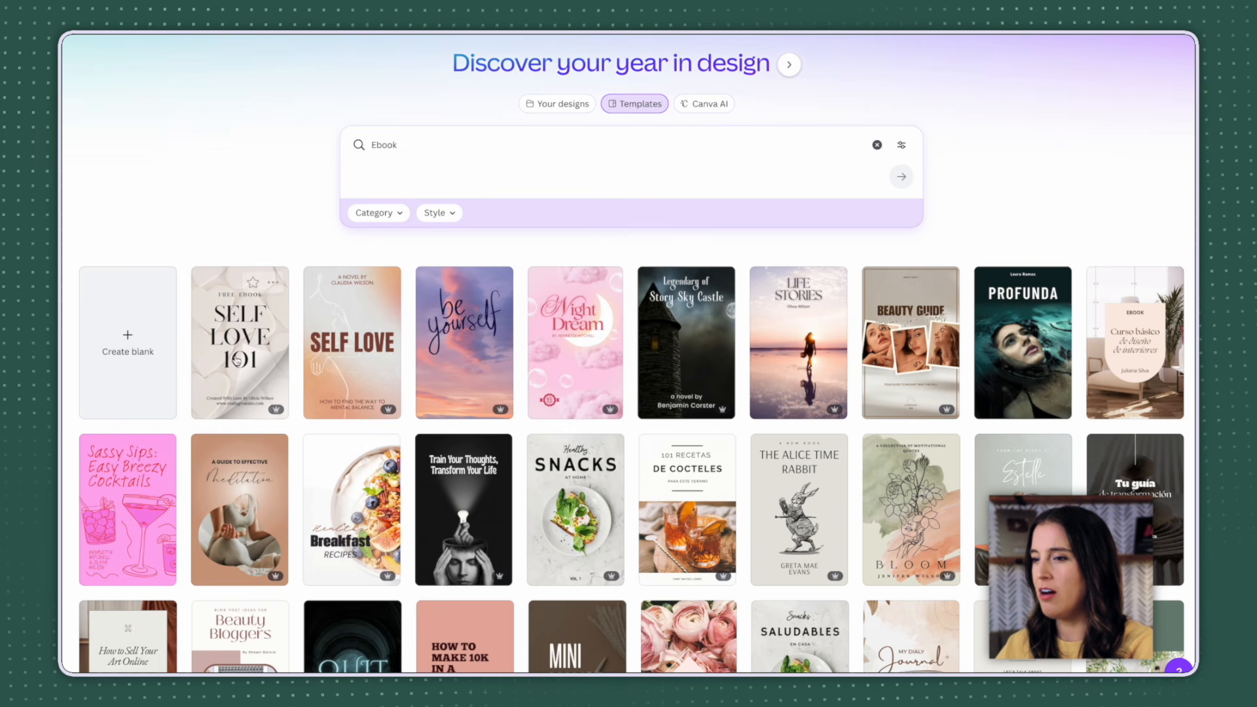
# - Preview several inside pages of the Olive Green Neutral Declutter Simple Living How To Guide template and open it for customizing
pyautogui.scroll(-5, 966, 402)
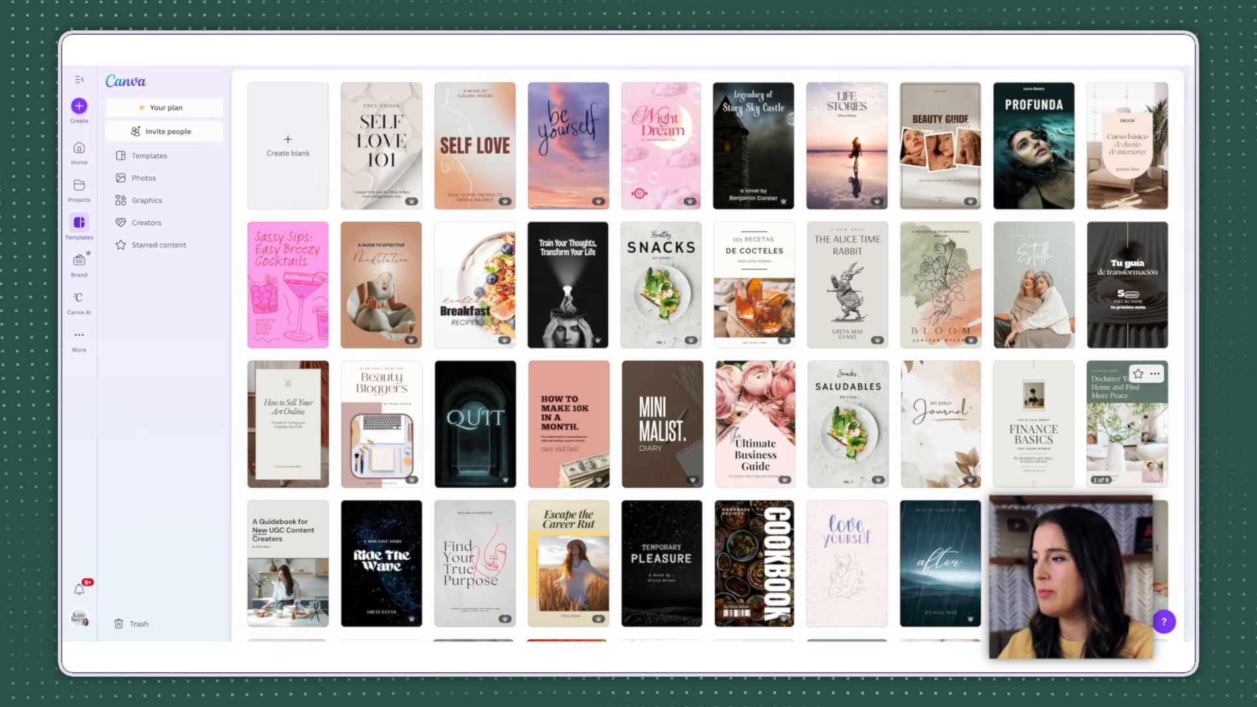
pyautogui.click(1126, 425)
pyautogui.click(395, 487)
pyautogui.click(429, 489)
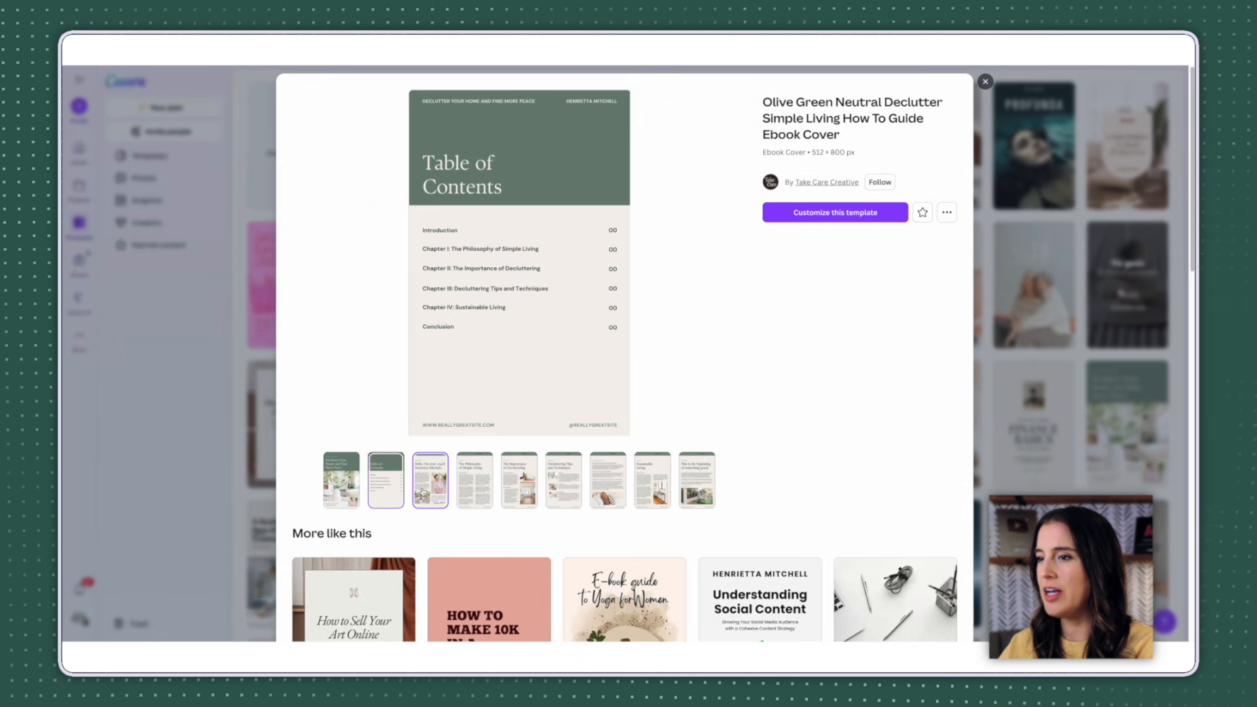
pyautogui.click(459, 496)
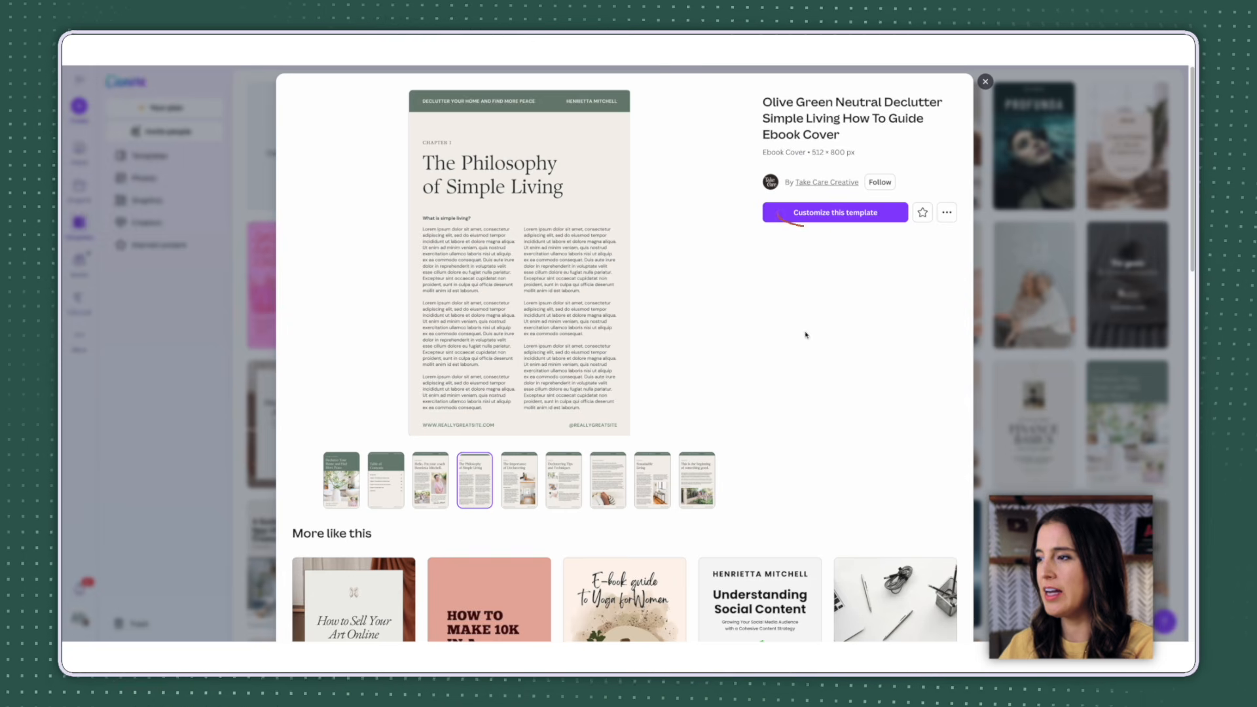
pyautogui.click(837, 214)
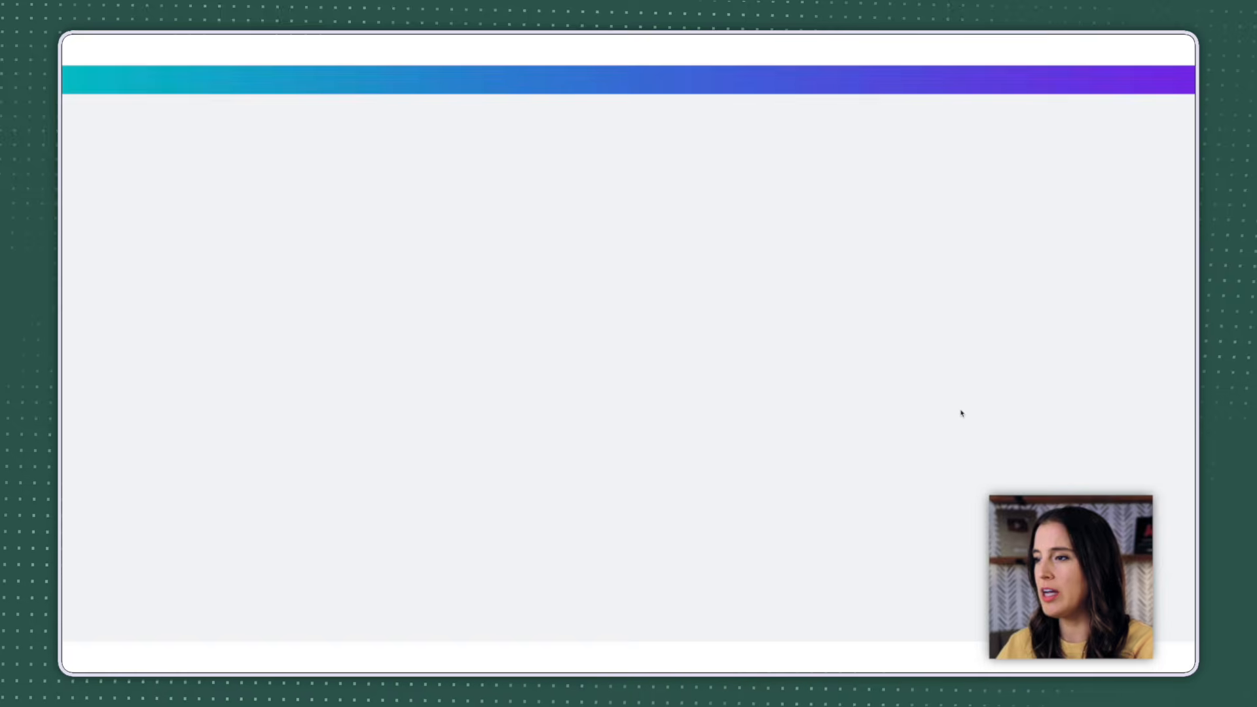
# - Delete the large portrait and the smaller family photo from their frames on the page 3 introduction
pyautogui.scroll(-12, 923, 422)
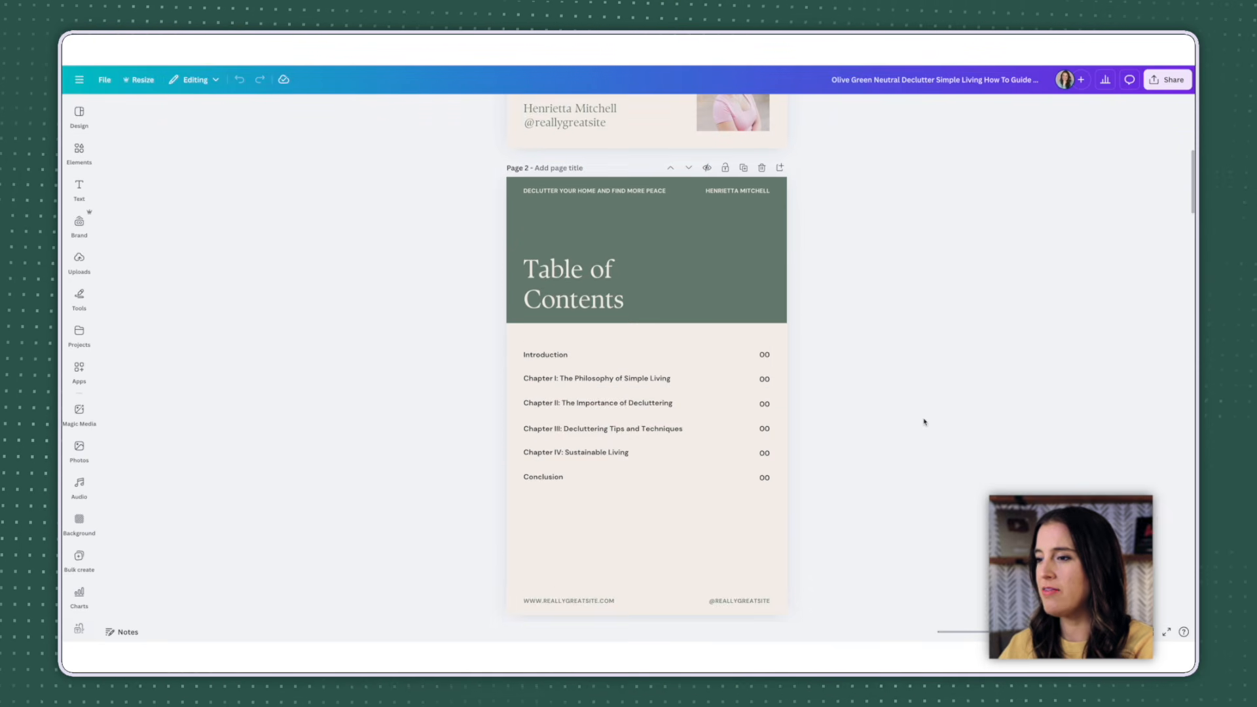
pyautogui.scroll(-2, 923, 422)
pyautogui.click(707, 282)
pyautogui.click(722, 417)
pyautogui.press('Delete')
pyautogui.click(581, 513)
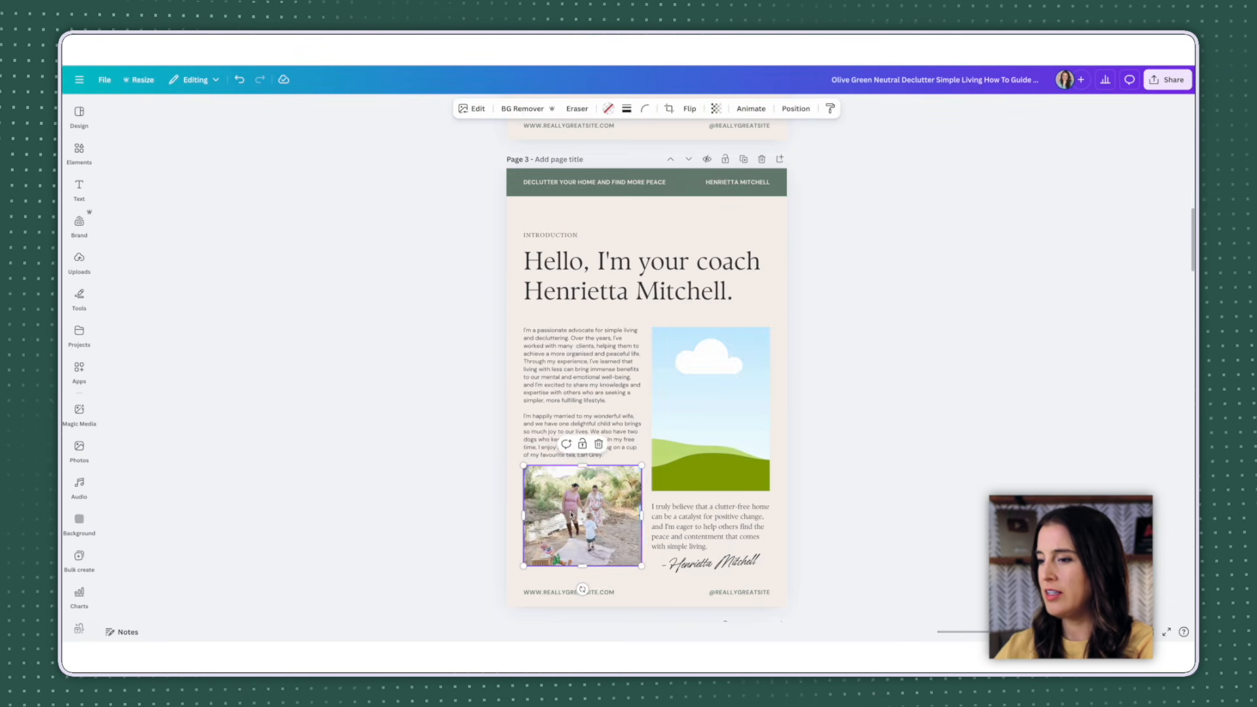
pyautogui.press('Delete')
# - Examine the editable introduction text and heading on page 3, and look over the surrounding ebook pages
pyautogui.doubleClick(587, 372)
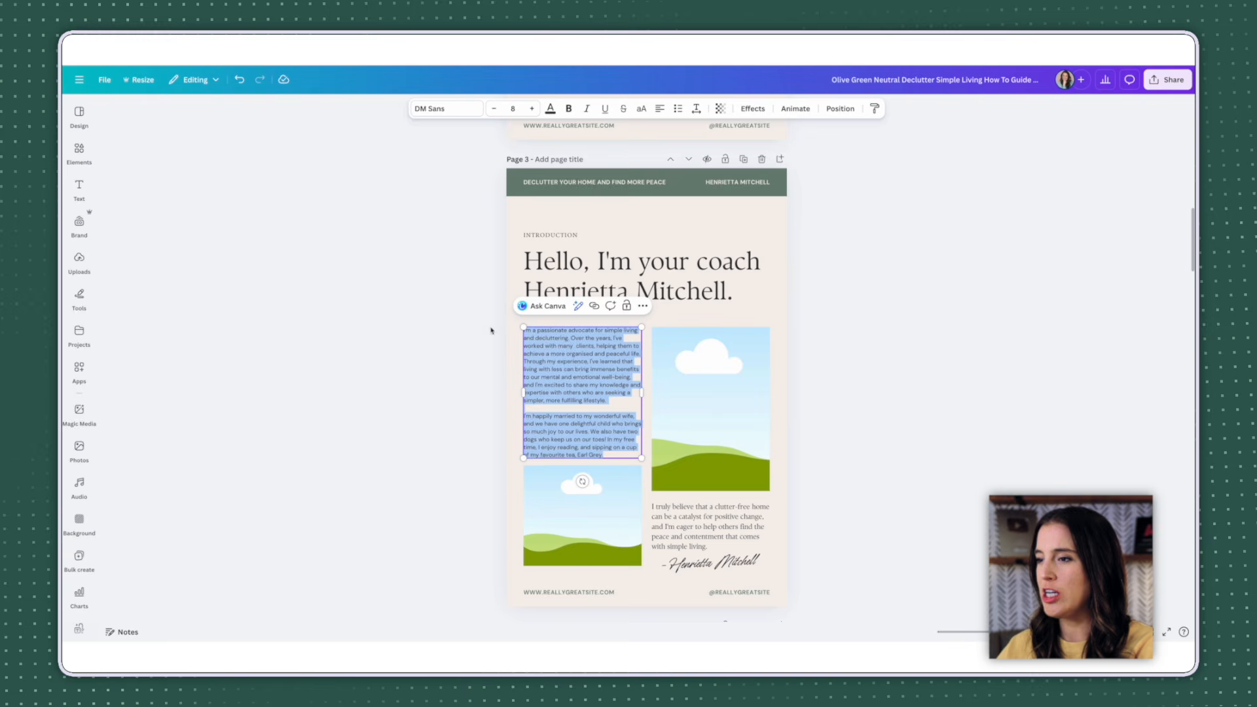
pyautogui.click(556, 278)
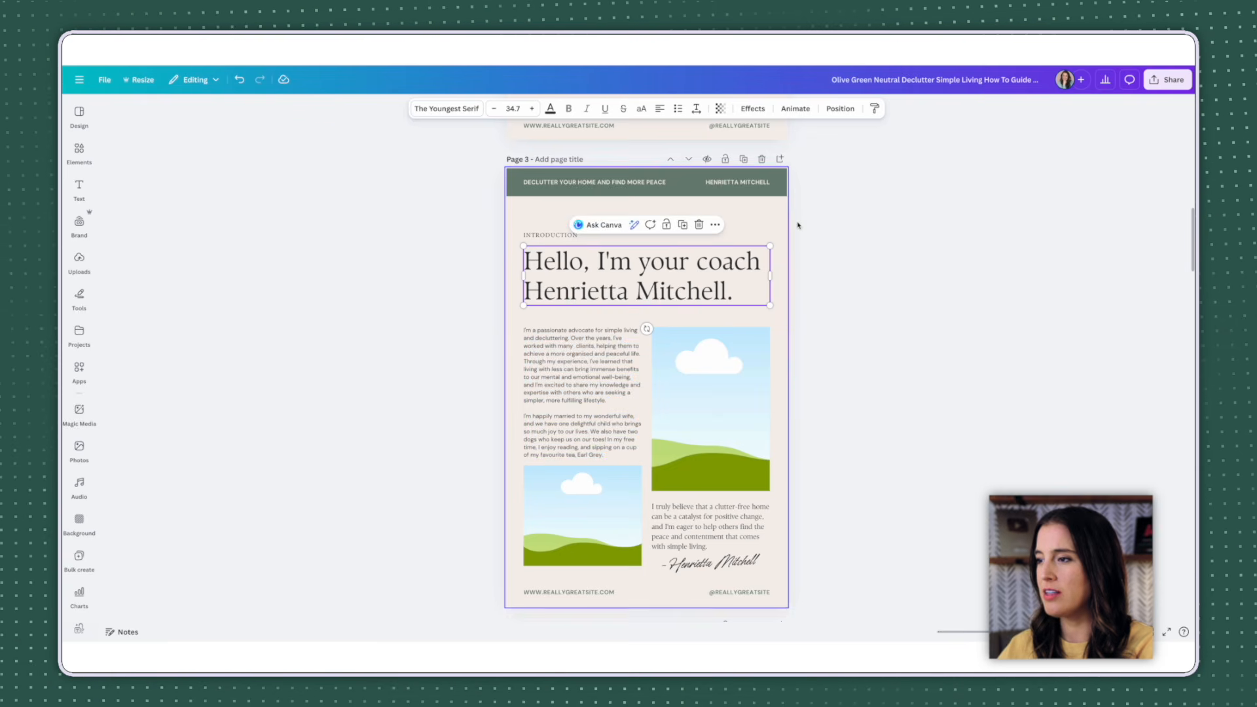
pyautogui.scroll(-3, 977, 275)
pyautogui.scroll(3, 976, 278)
pyautogui.scroll(10, 976, 279)
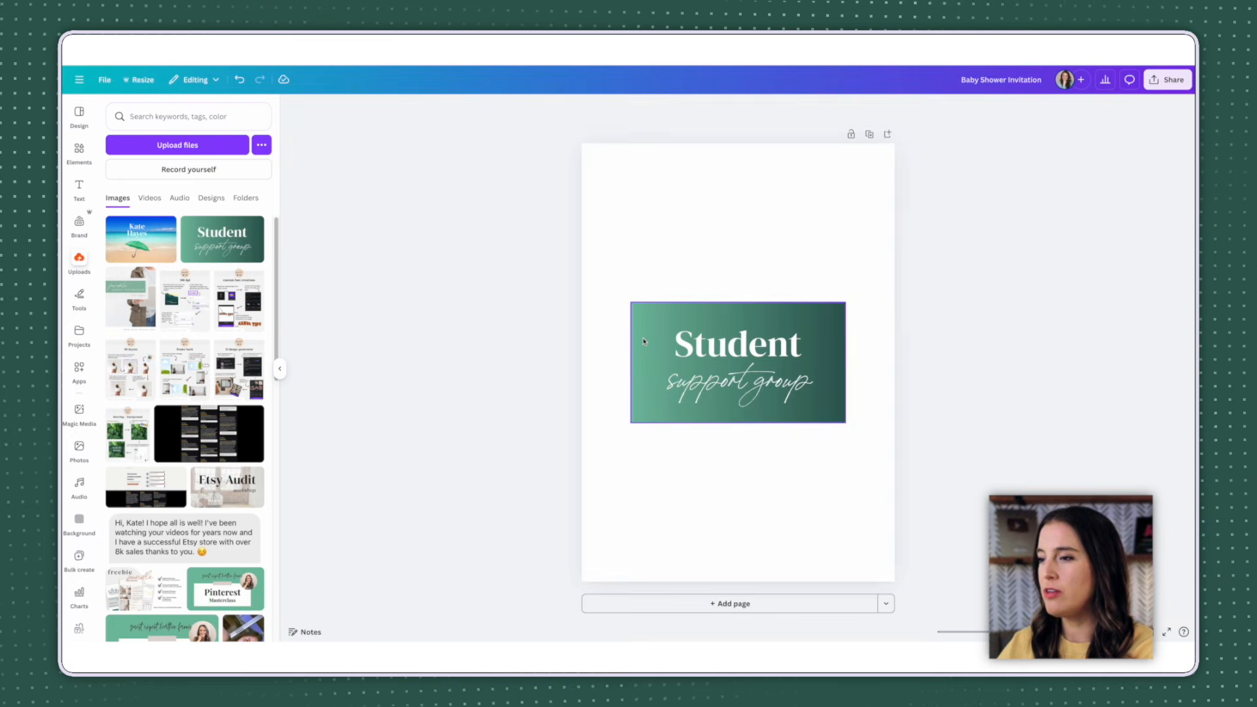
# - Open the Mockups app for the "Student support group" image in the Baby Shower Invitation design
pyautogui.click(643, 341)
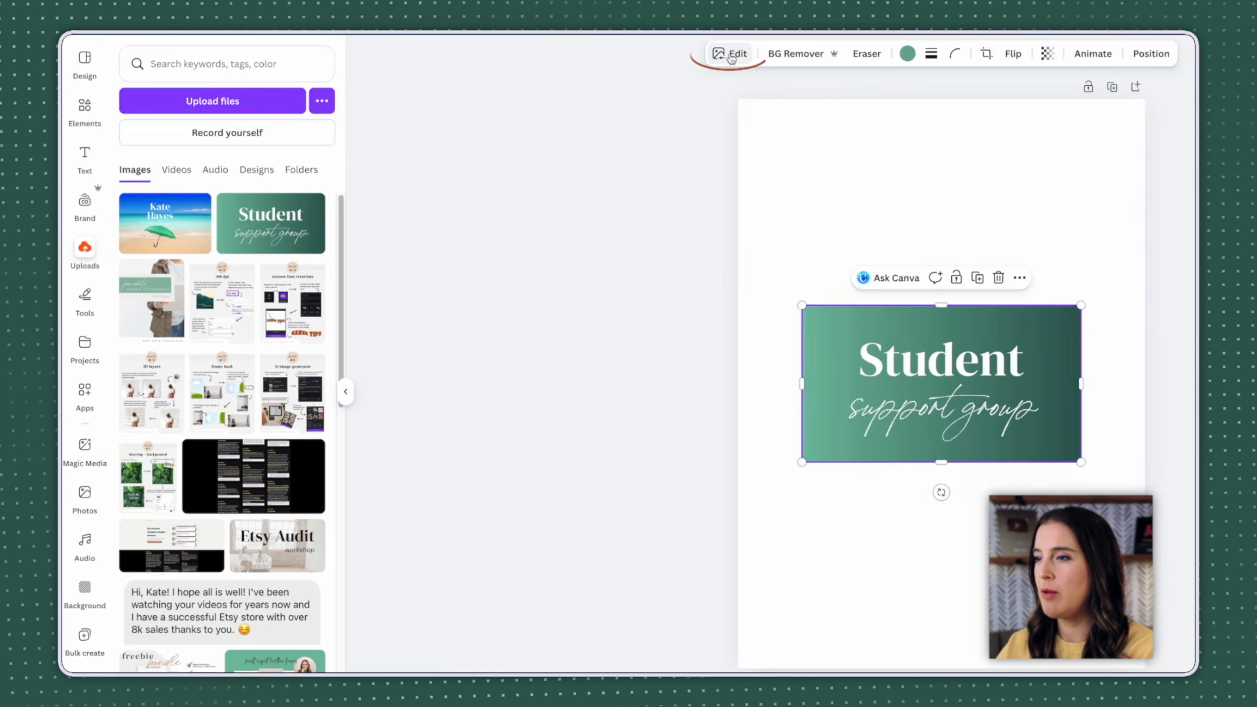
pyautogui.click(577, 108)
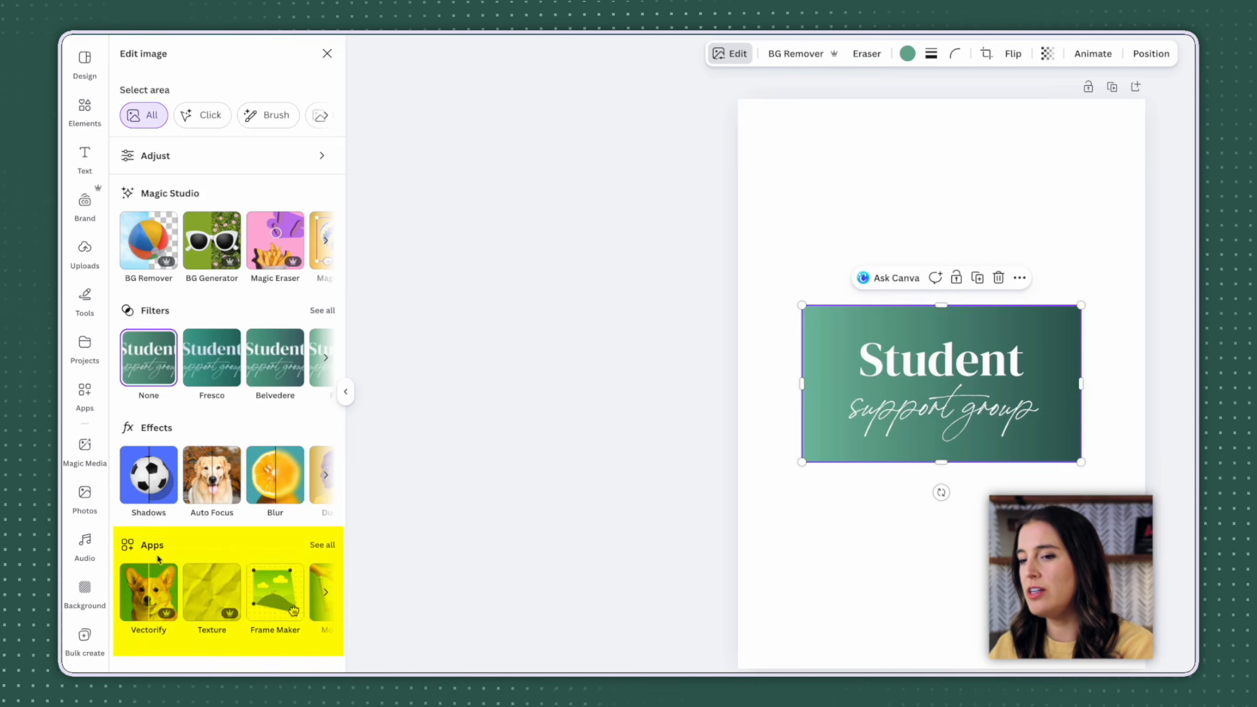
pyautogui.click(325, 593)
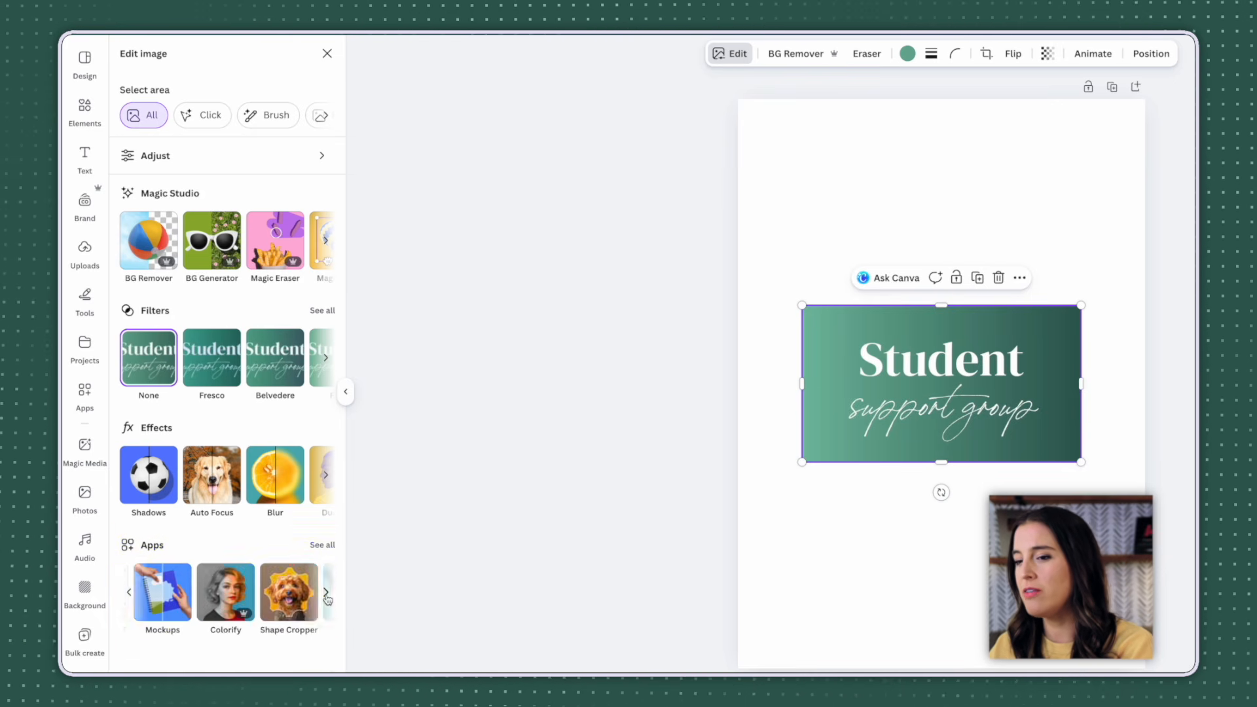
pyautogui.click(162, 589)
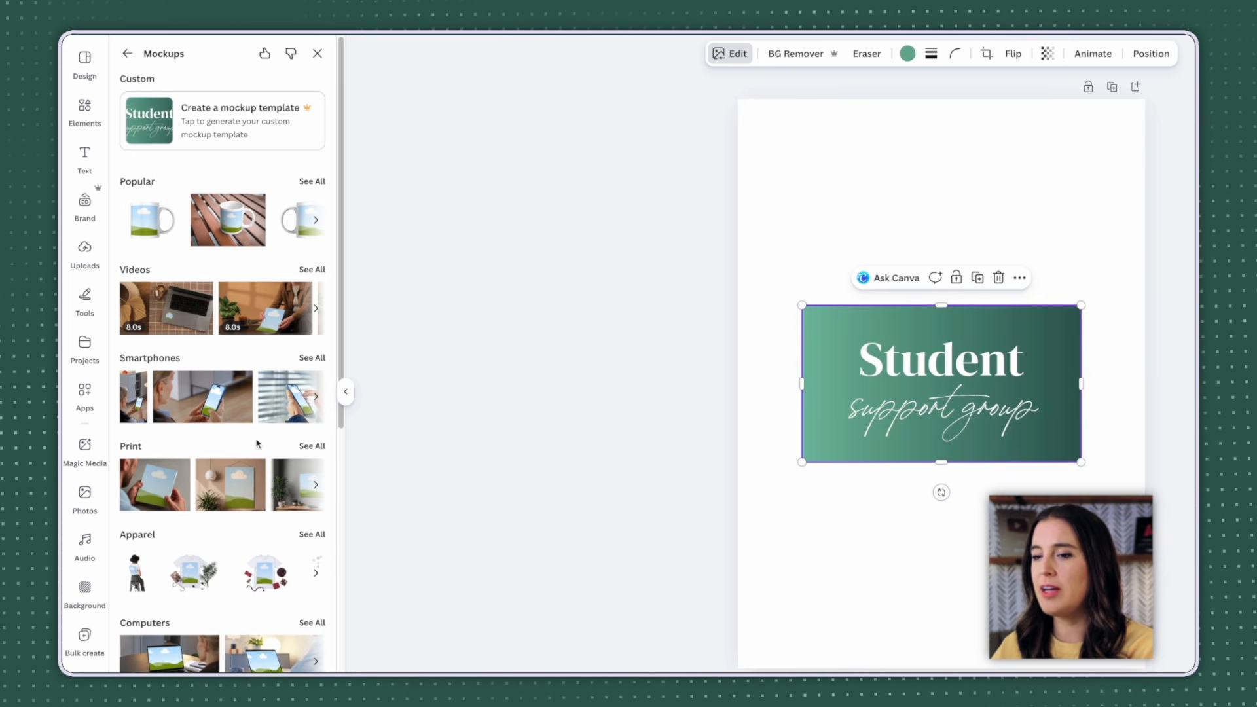
# - Apply the "Student support group" image to the desktop monitor mockup on a wooden desk from the Computers category
pyautogui.scroll(-5, 258, 444)
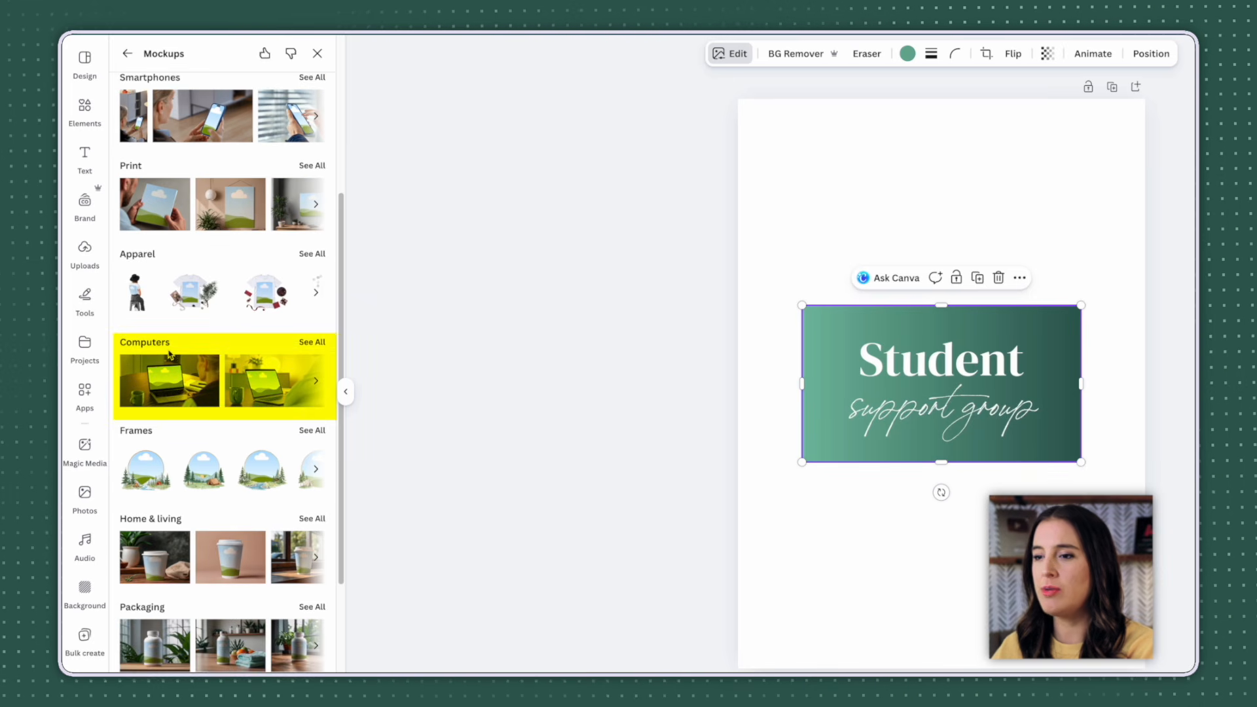
pyautogui.click(167, 354)
pyautogui.scroll(-10, 244, 205)
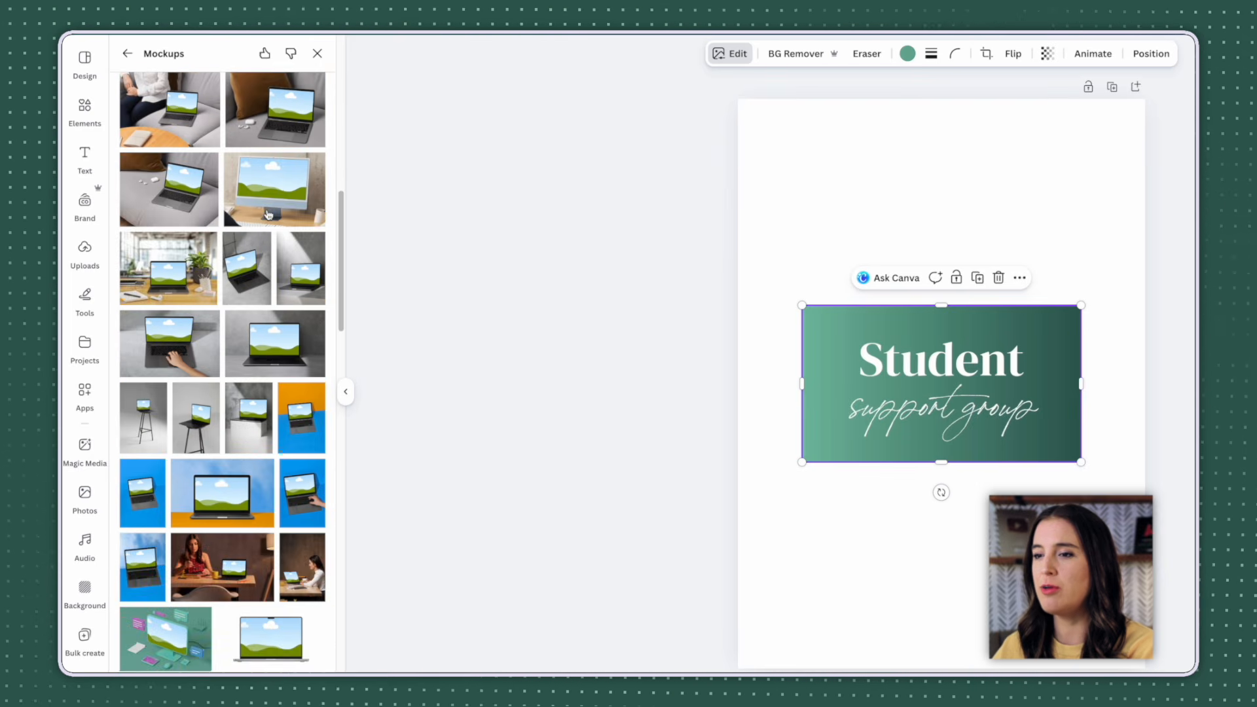
pyautogui.scroll(-1, 268, 214)
pyautogui.click(262, 158)
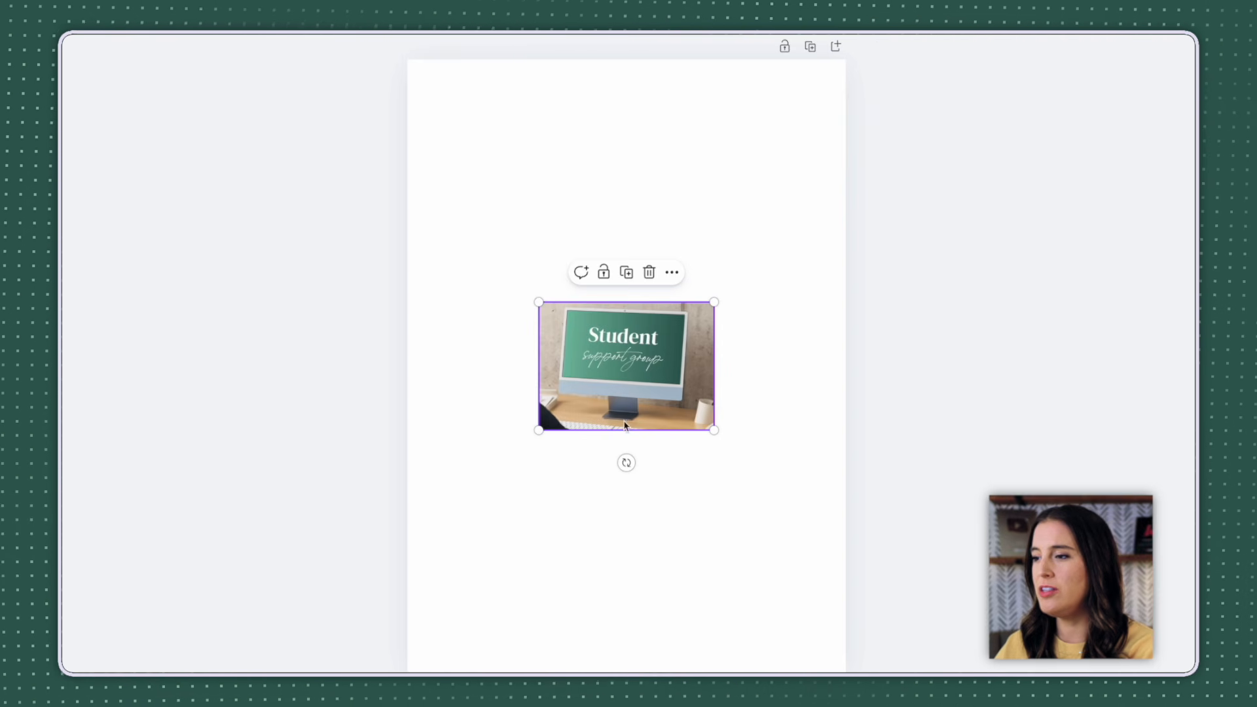
# - Resize the desktop monitor mockup and reposition it on the page
pyautogui.moveTo(538, 430); pyautogui.dragTo(415, 519)
pyautogui.moveTo(487, 464); pyautogui.dragTo(539, 444)
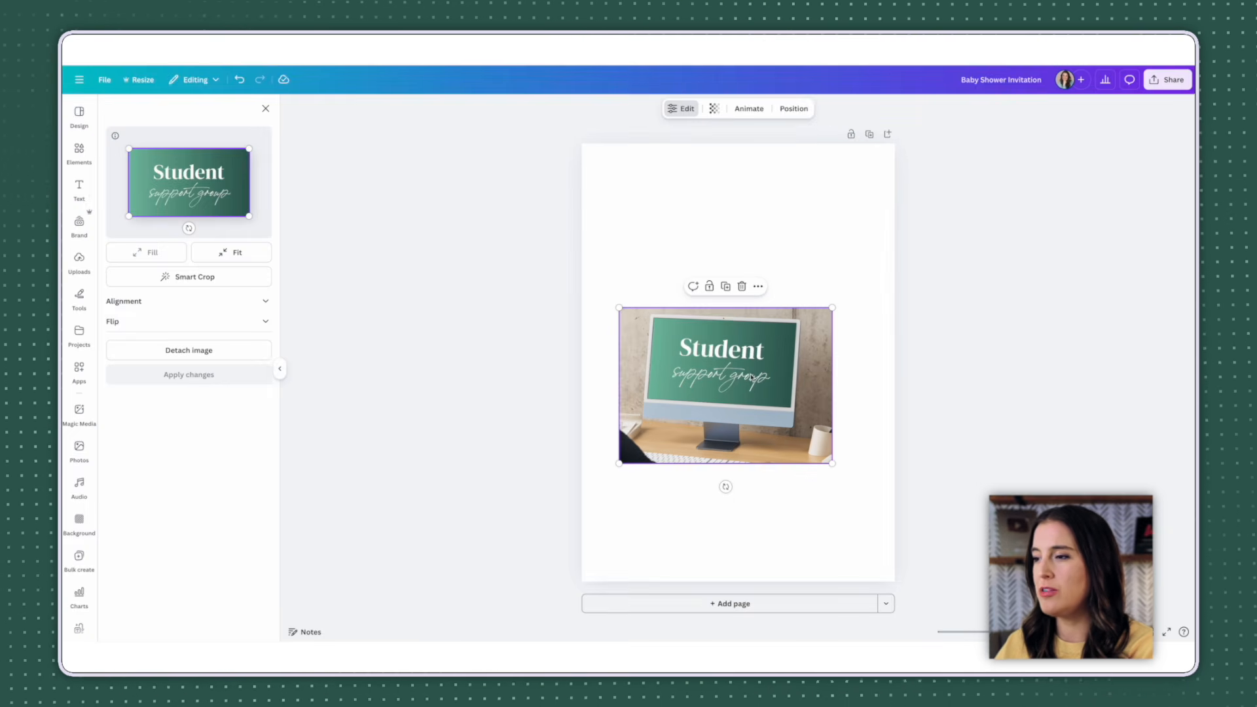
pyautogui.moveTo(751, 377); pyautogui.dragTo(757, 331)
pyautogui.moveTo(625, 417); pyautogui.dragTo(655, 405)
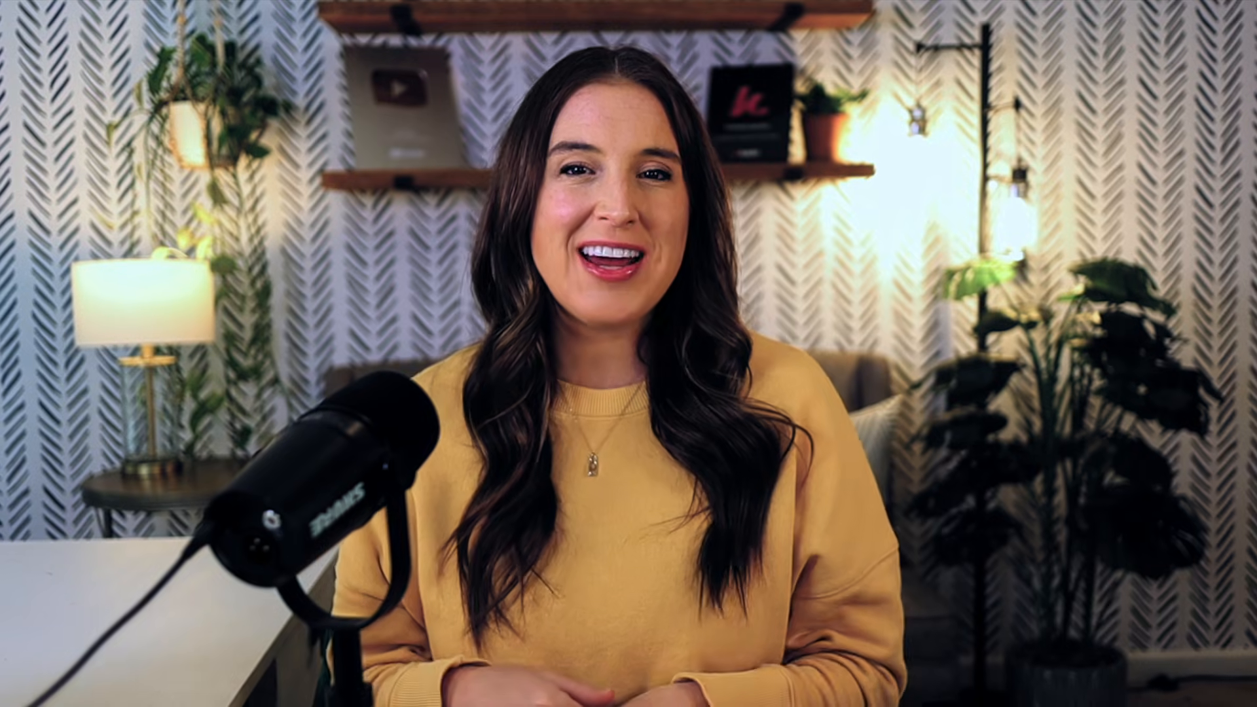